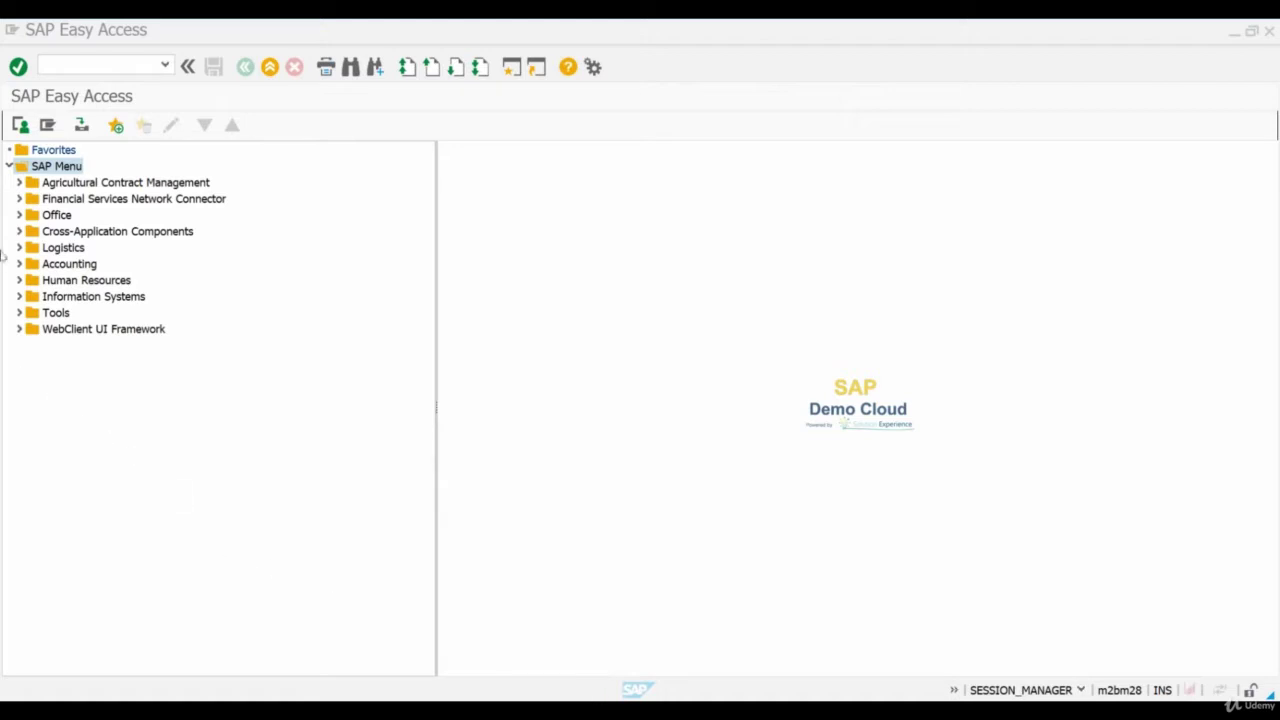
Step: Open the Edit Costing Run transaction for Actual Costing within Product Cost Controlling's Actual Costing/Material Ledger area
left_click(18, 264)
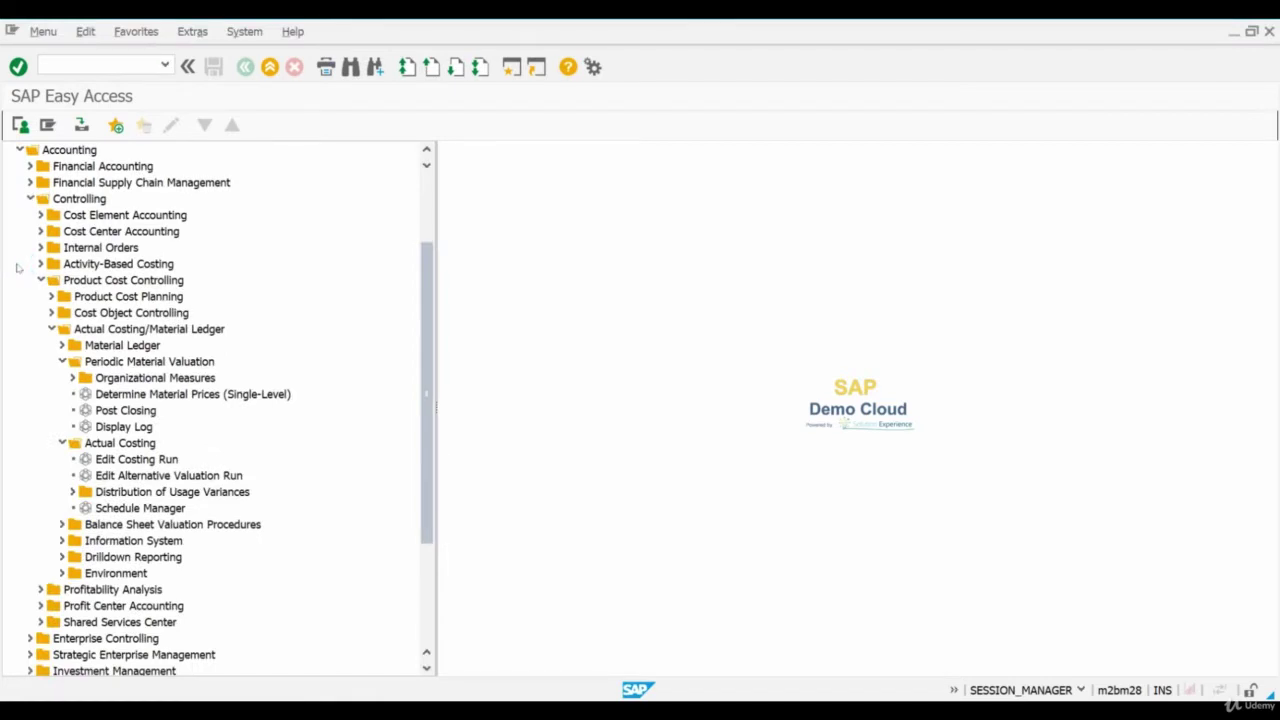
left_click(90, 200)
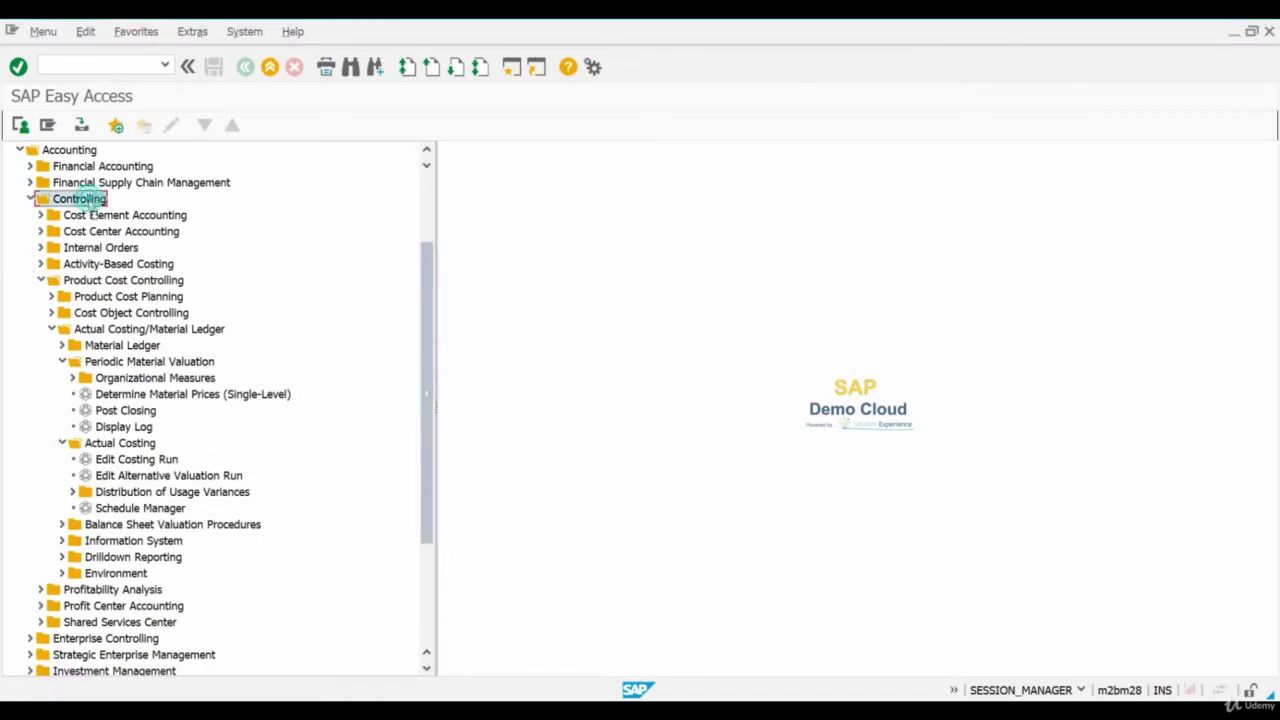
left_click(72, 283)
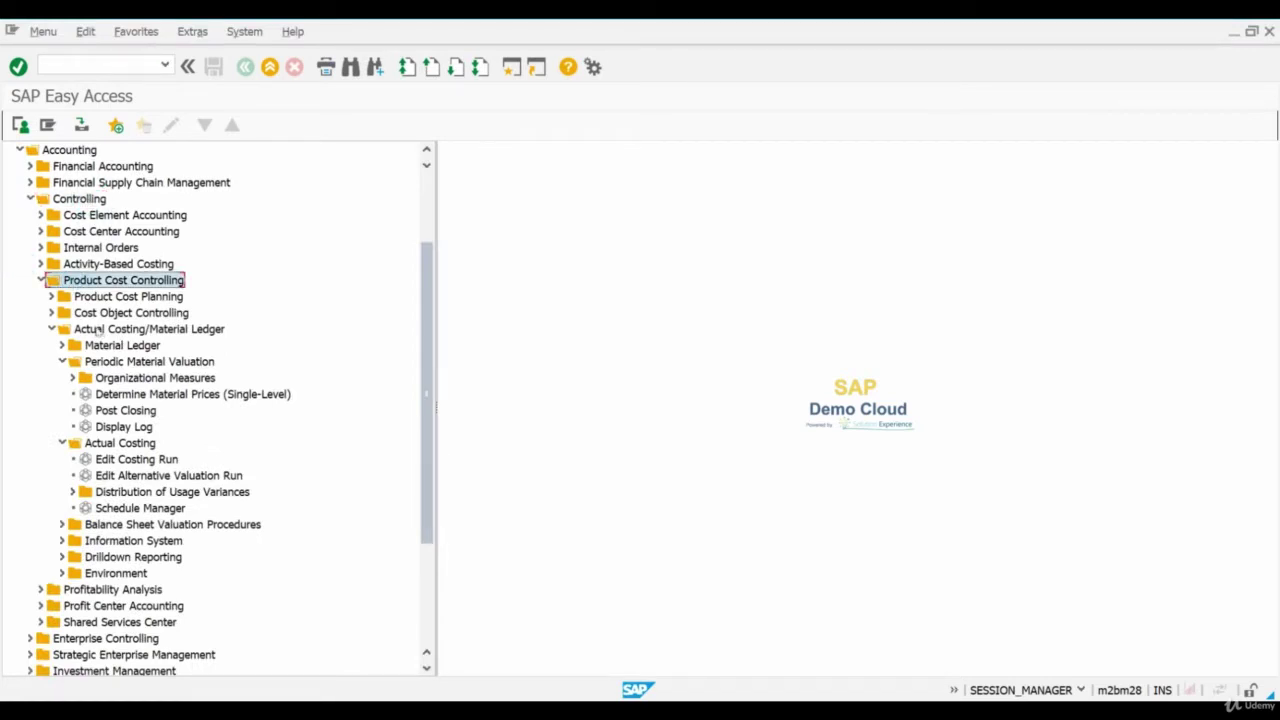
left_click(95, 330)
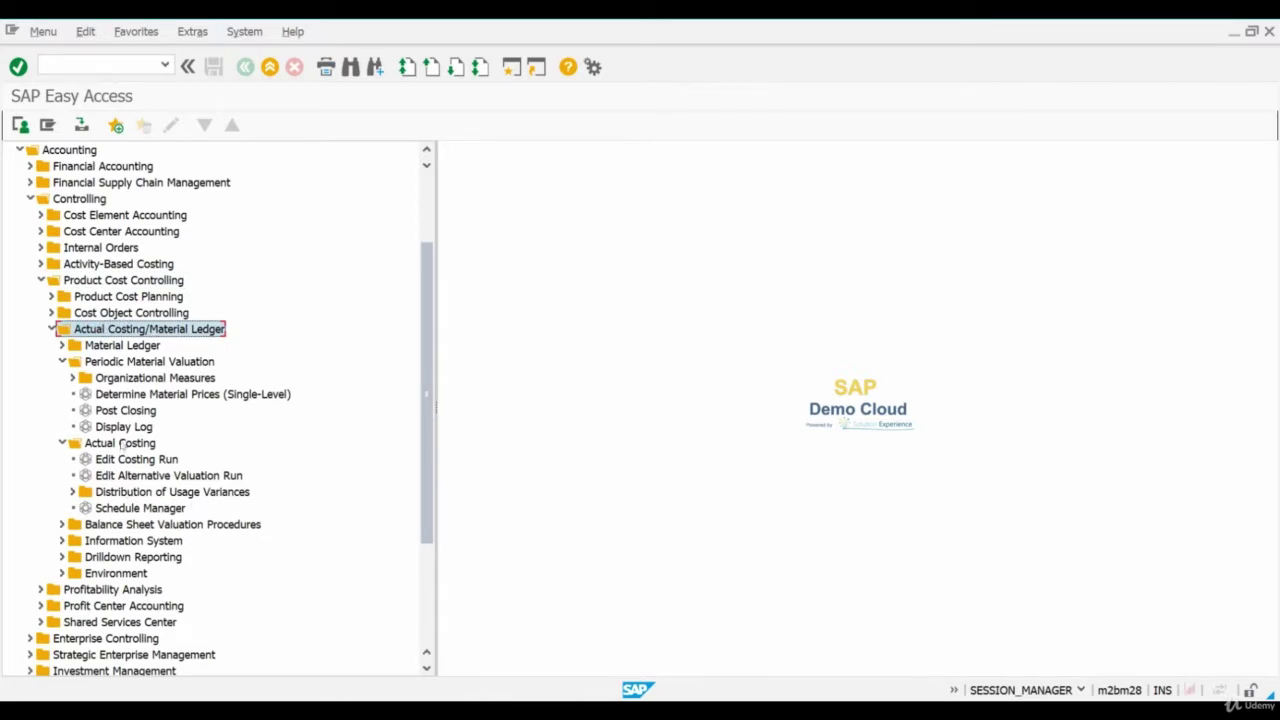
left_click(120, 443)
left_click(135, 459)
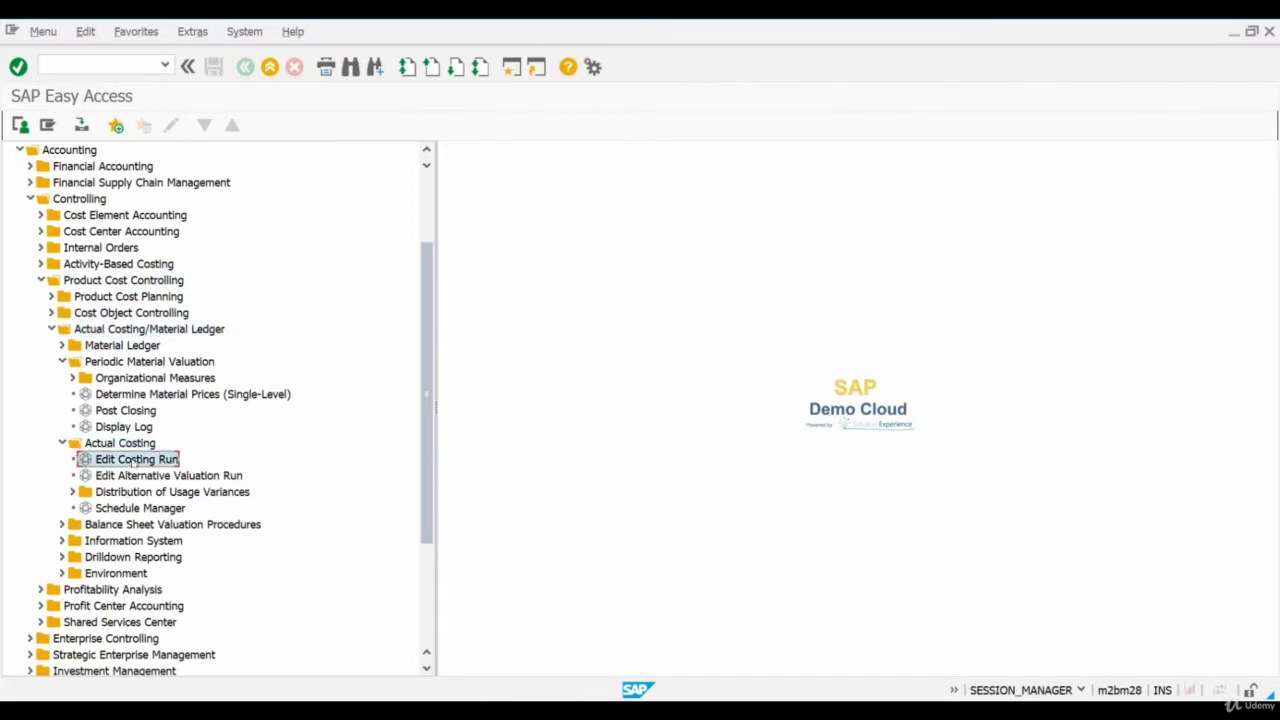
double_click(135, 459)
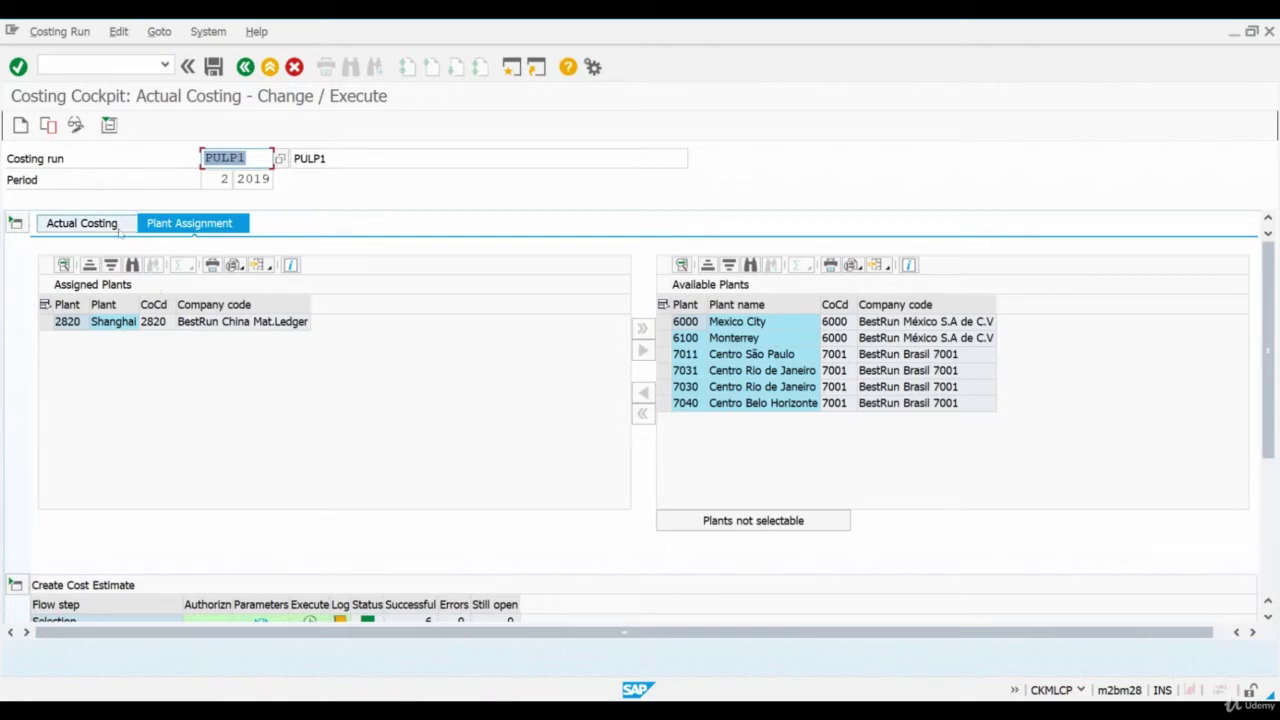
Step: Create a new costing run PULP2 with the description PULP2 for period 3 of 2019
left_click(20, 124)
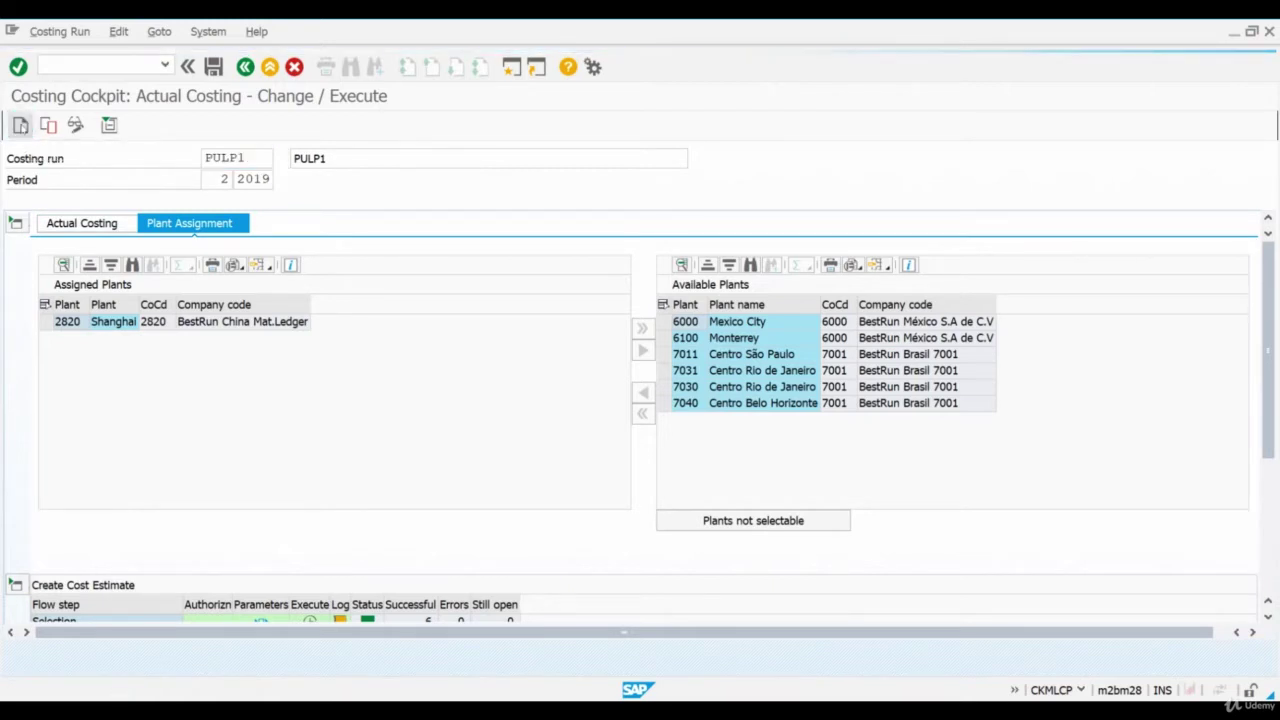
left_click(262, 252)
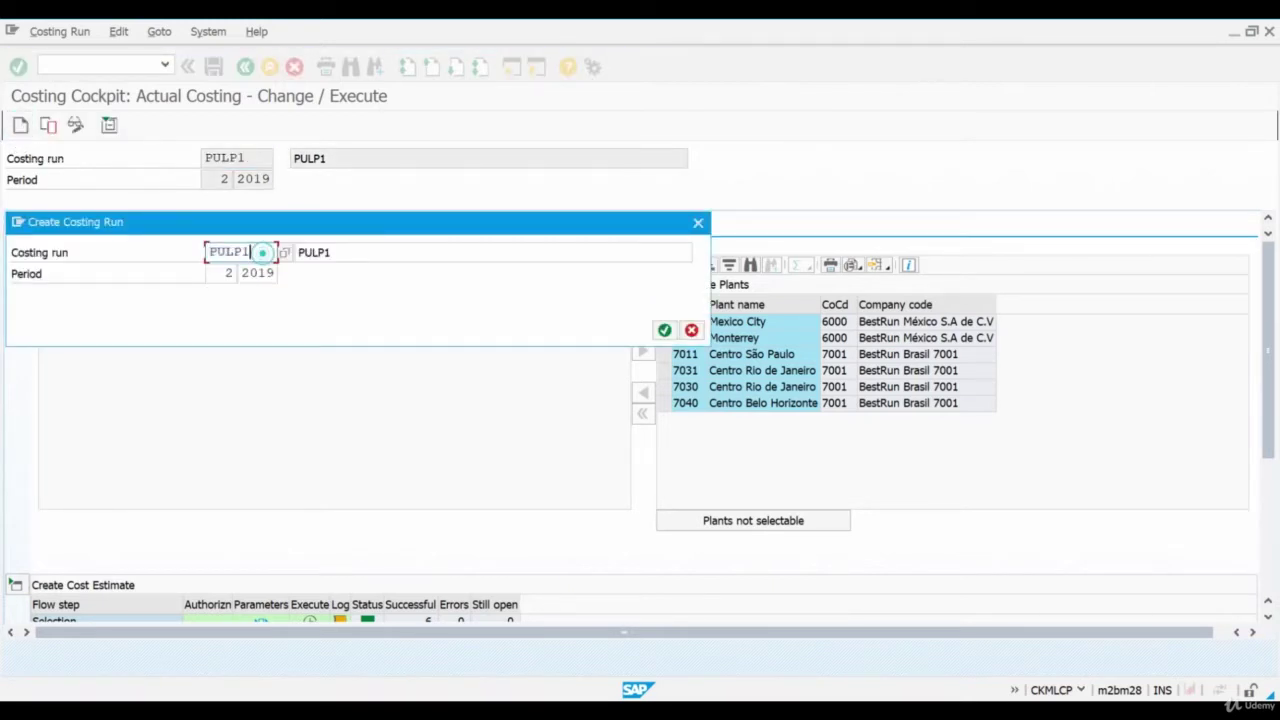
key("BackSpace")
type("2")
left_click(366, 250)
key("BackSpace")
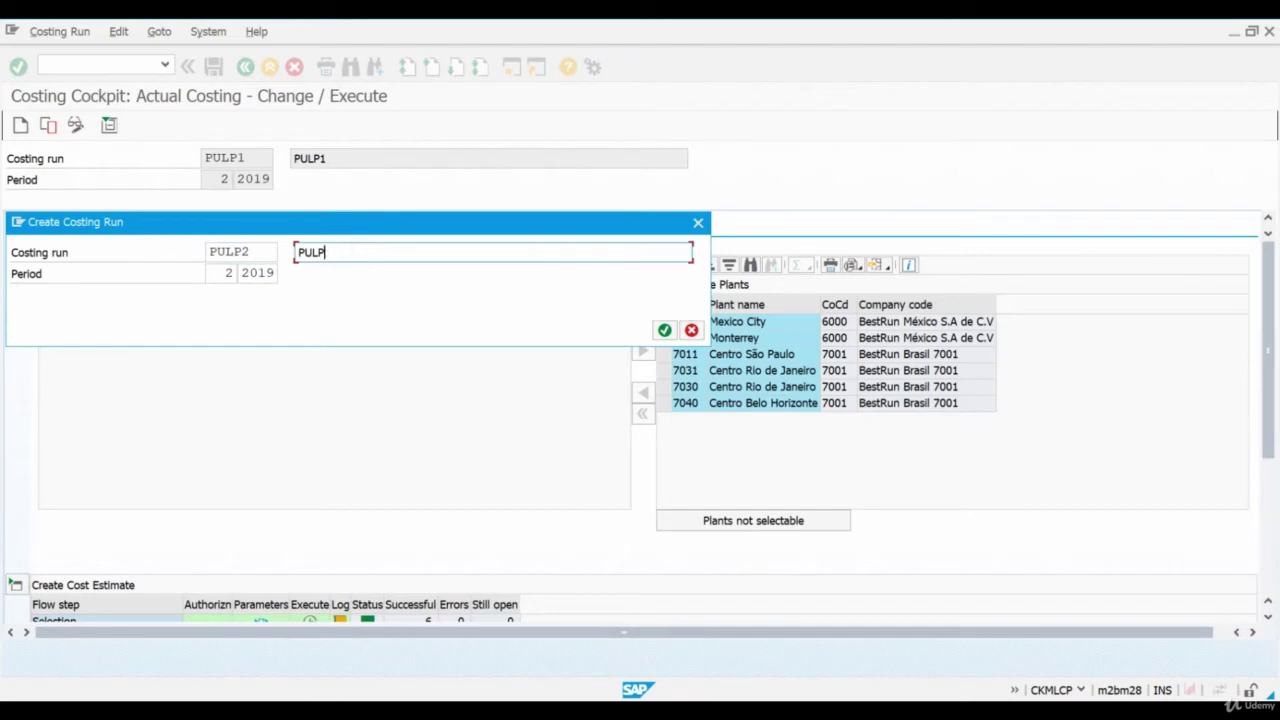
type("2")
double_click(228, 273)
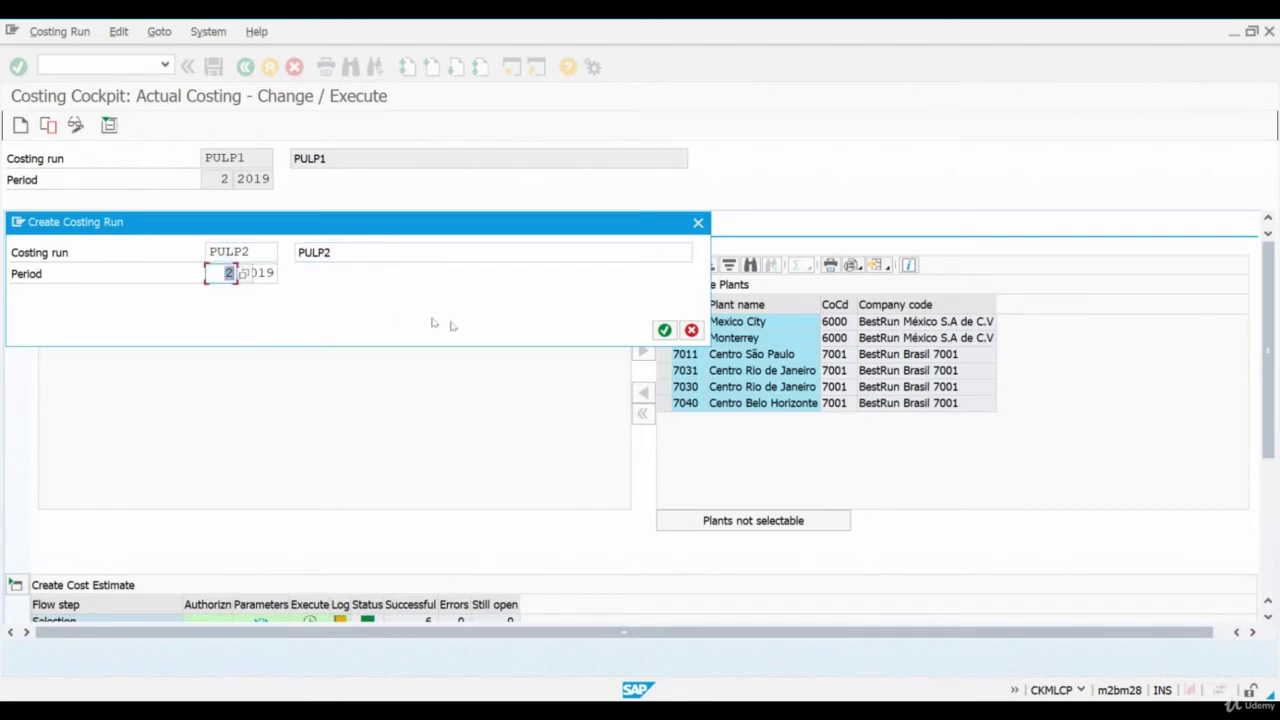
type("3")
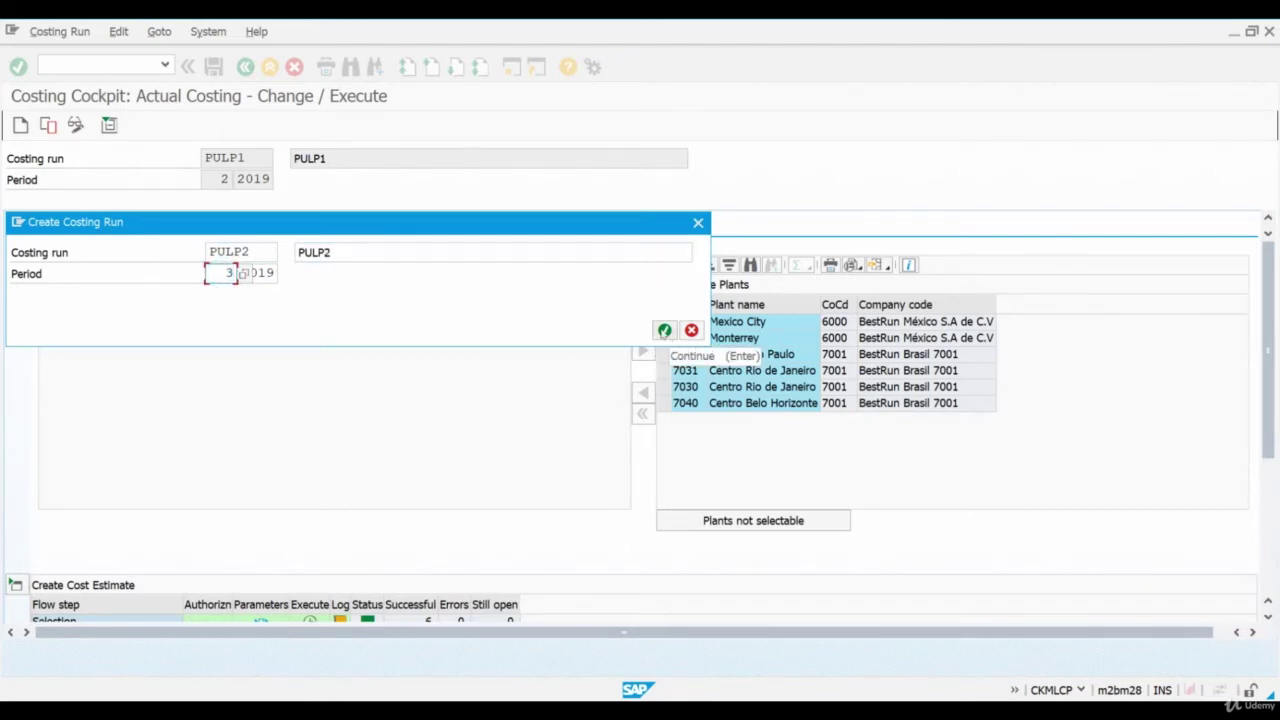
left_click(664, 330)
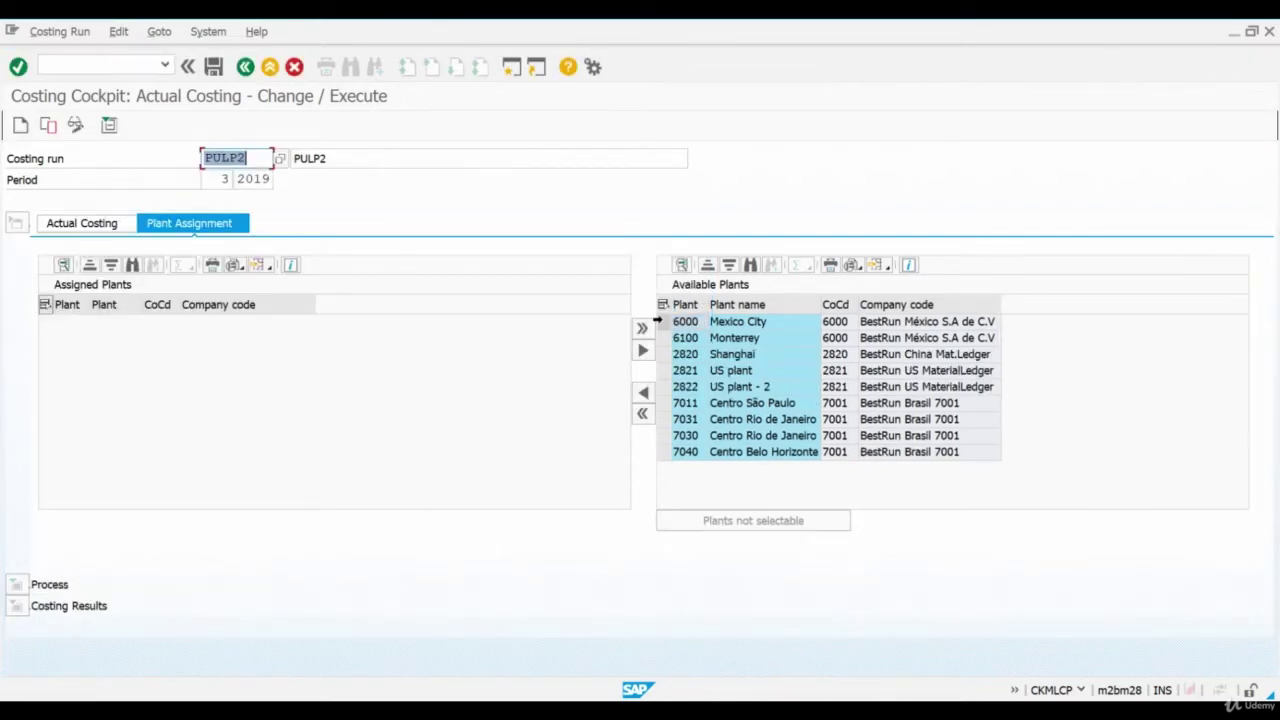
Step: Assign plant 2820 Shanghai to the costing run and save the assignment
left_click(700, 354)
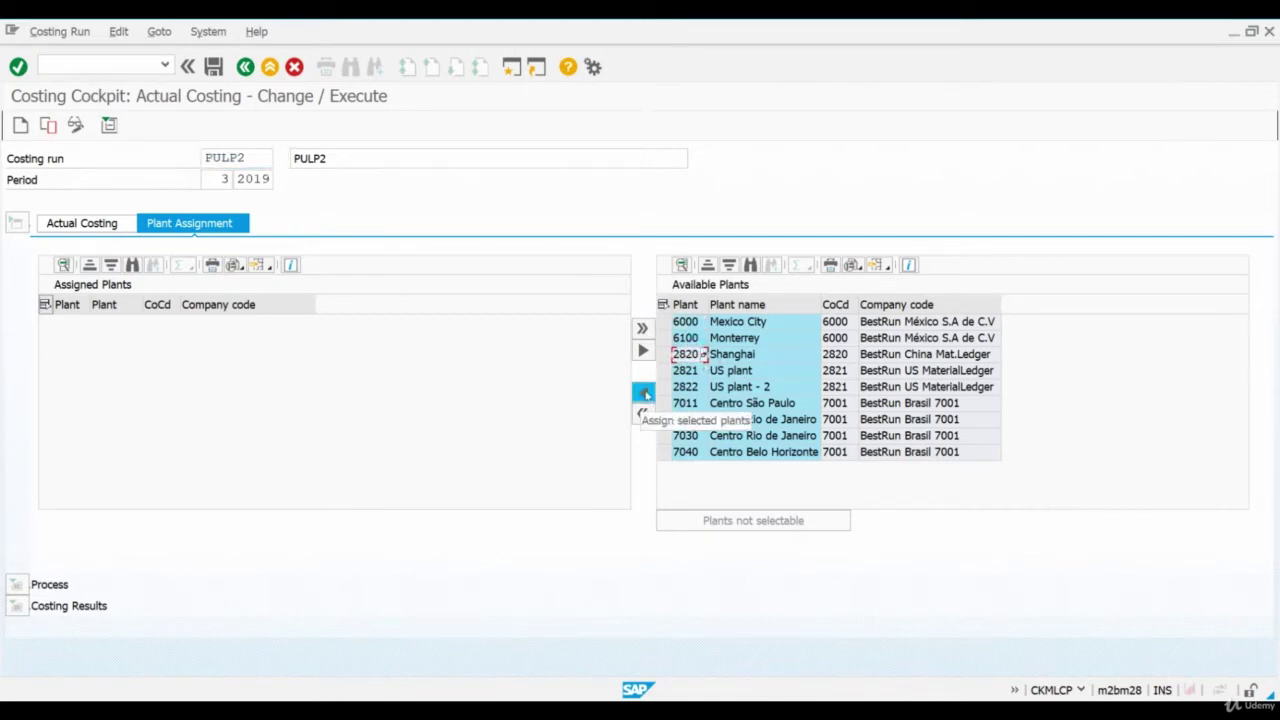
left_click(644, 393)
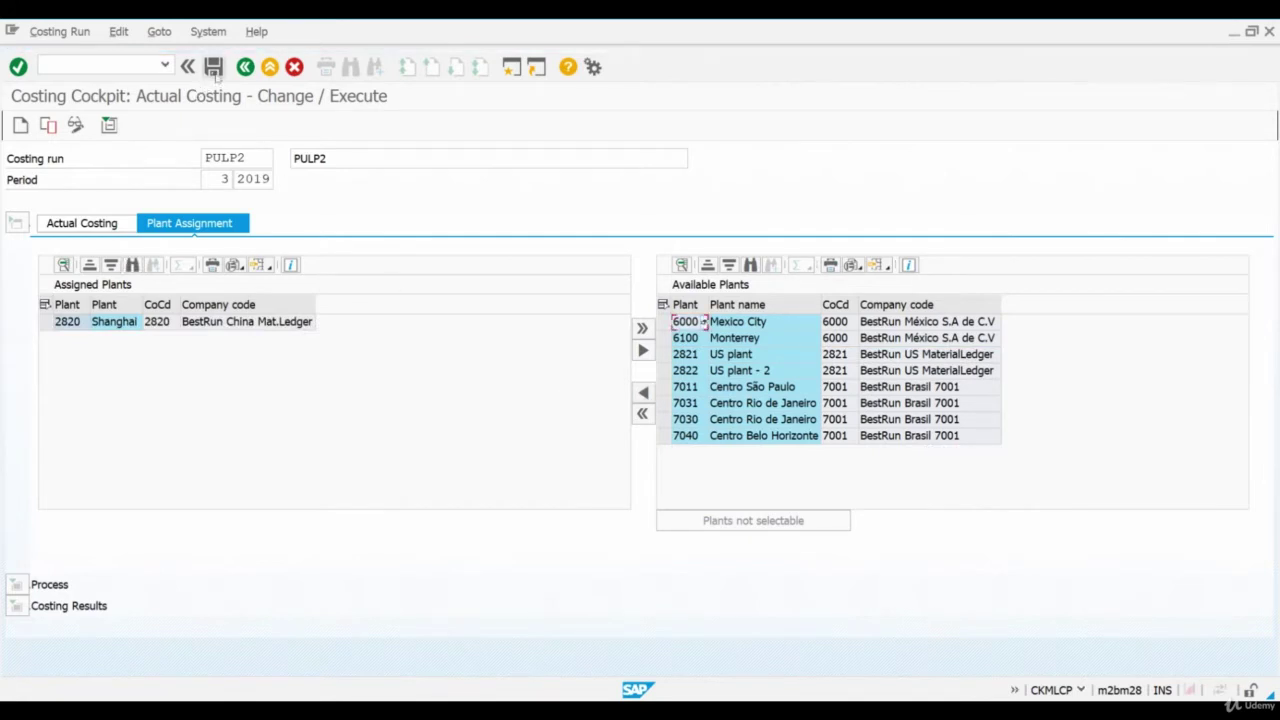
left_click(214, 70)
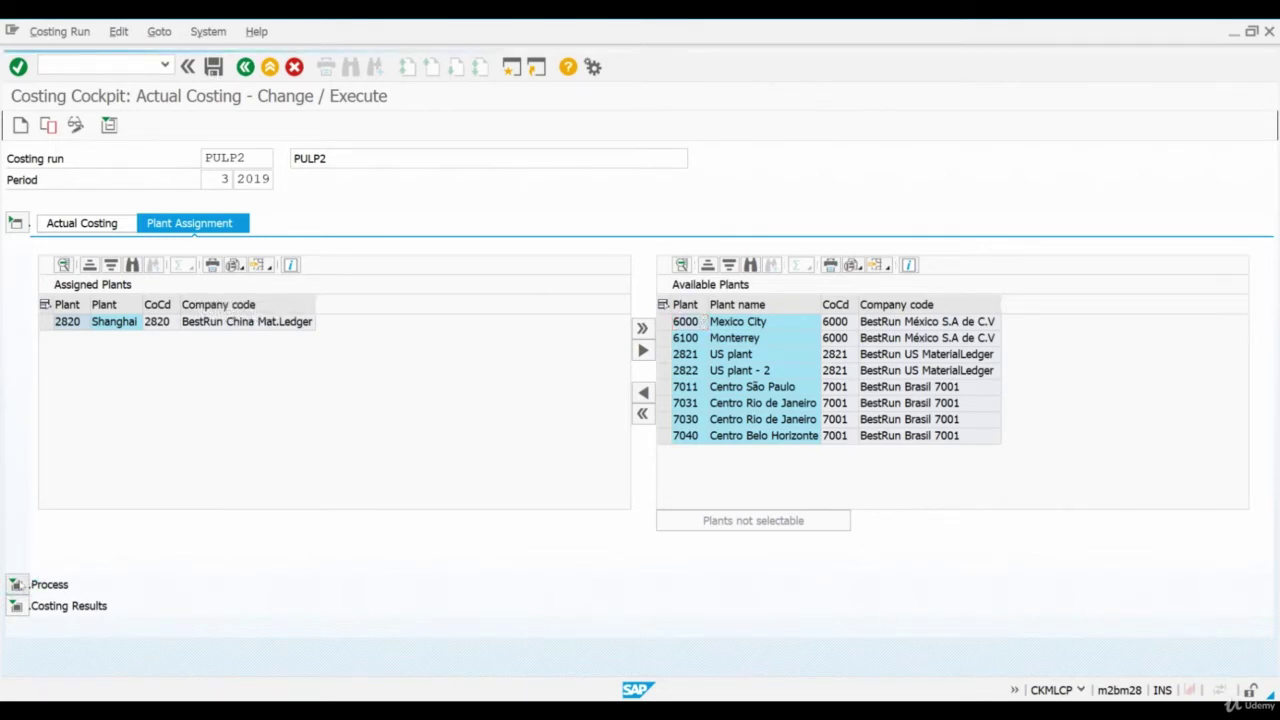
Step: Expand the costing run's process steps and save the Selection step's parameters with background processing turned off
left_click(16, 584)
scroll(1180, 508, "down", 5)
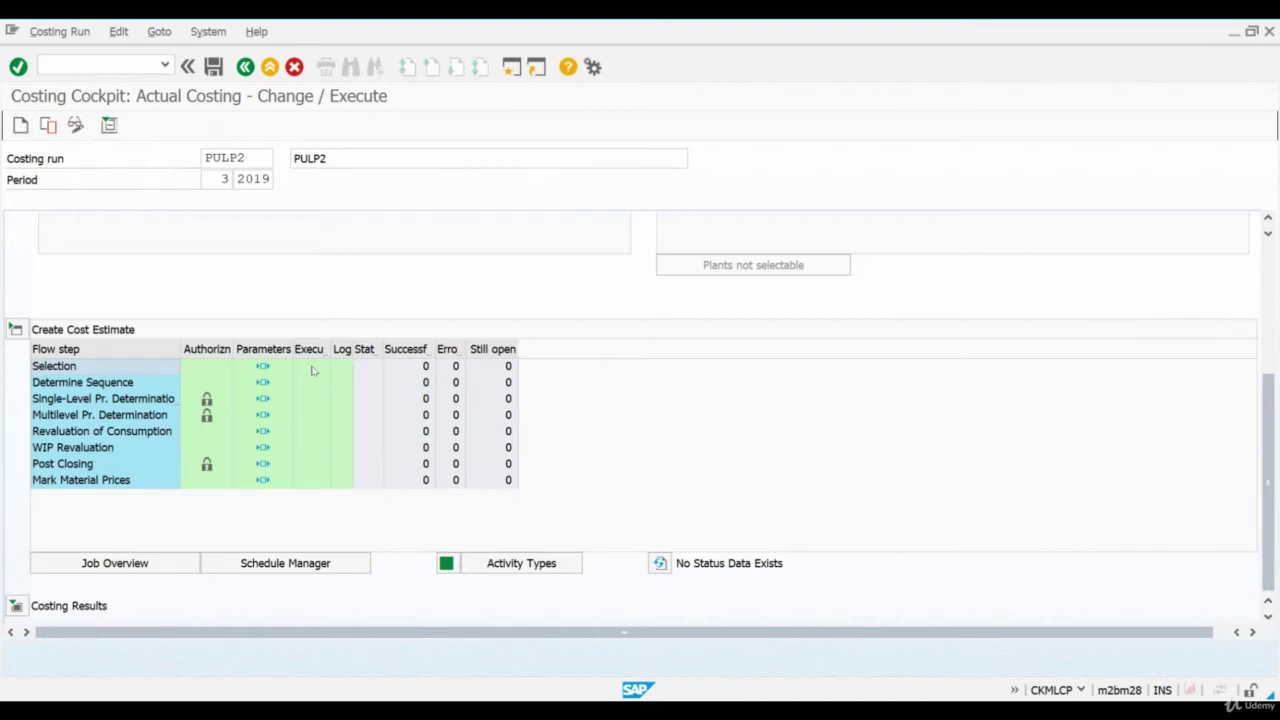
left_click(262, 370)
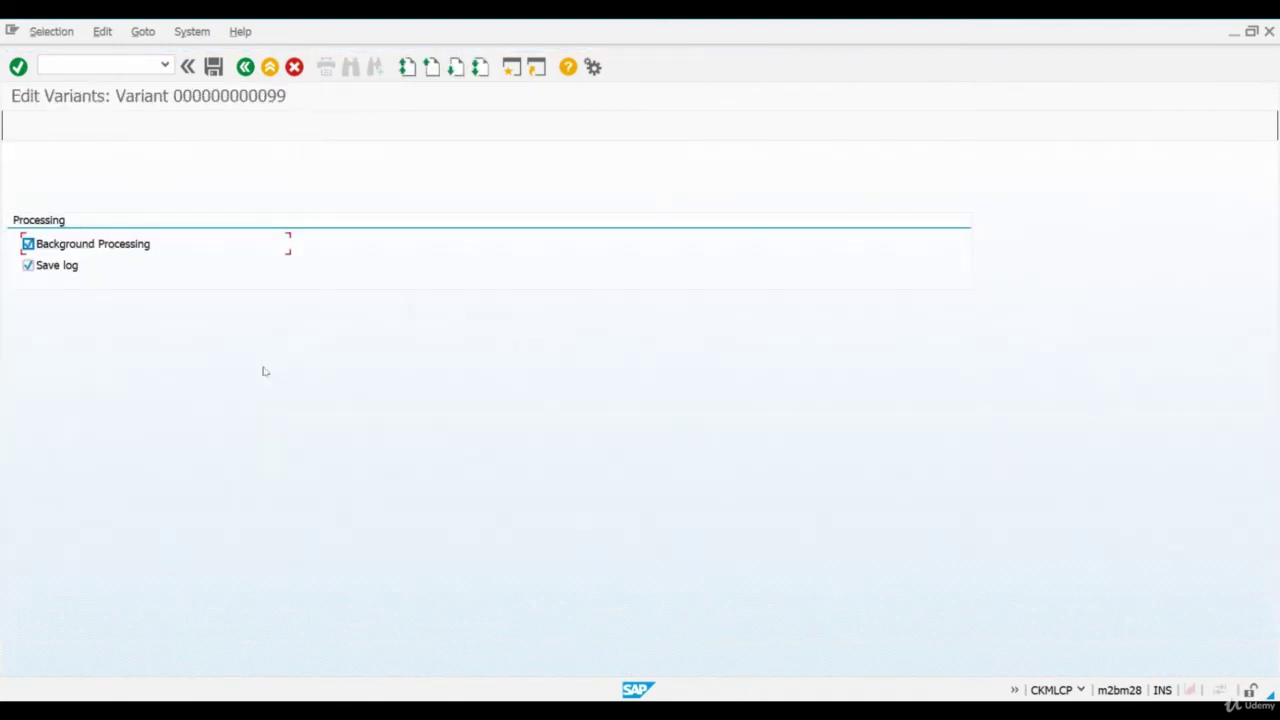
left_click(117, 245)
left_click(213, 70)
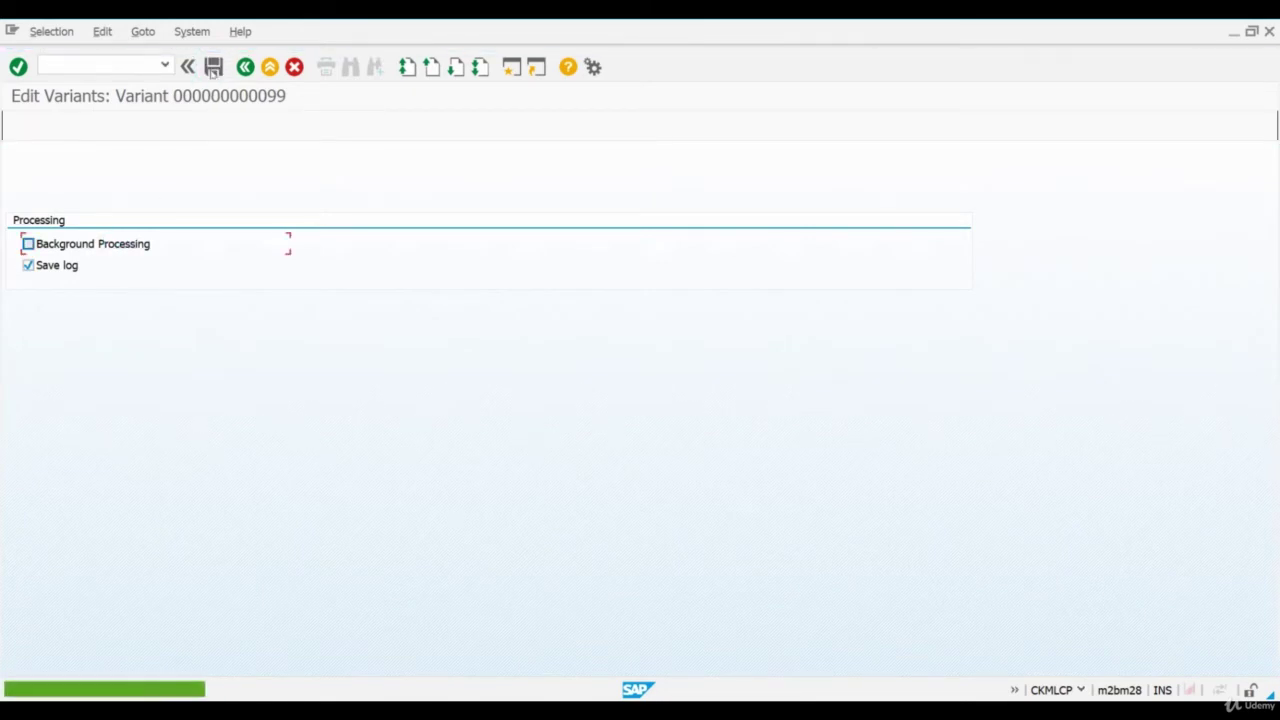
left_click(245, 68)
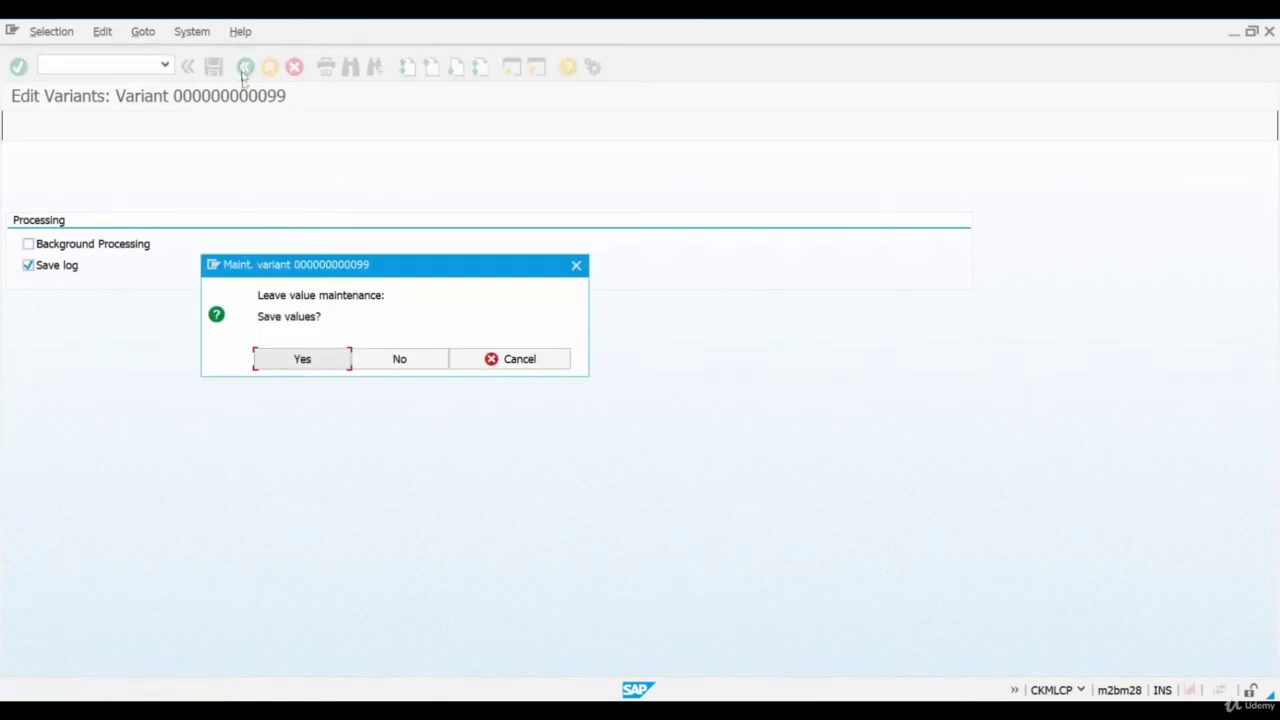
left_click(325, 369)
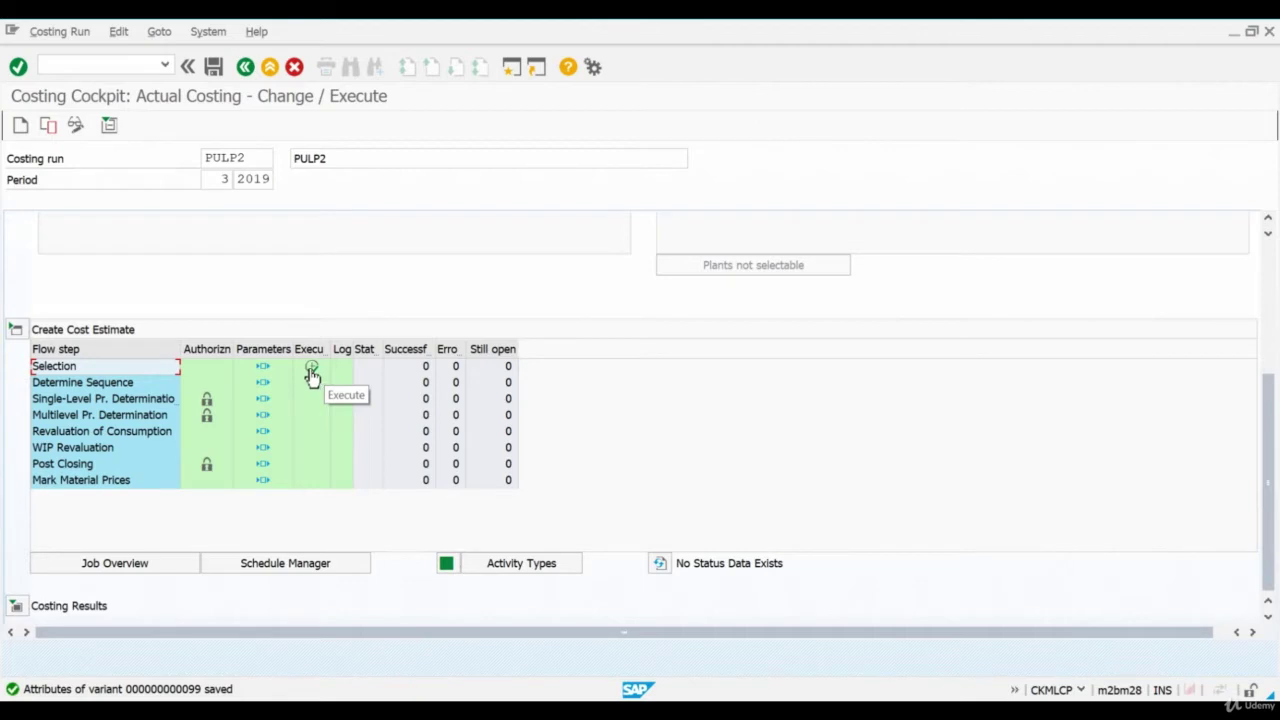
Step: Execute the Selection step, expand plant 2820 in the results to review its materials, and return to the cockpit
left_click(312, 370)
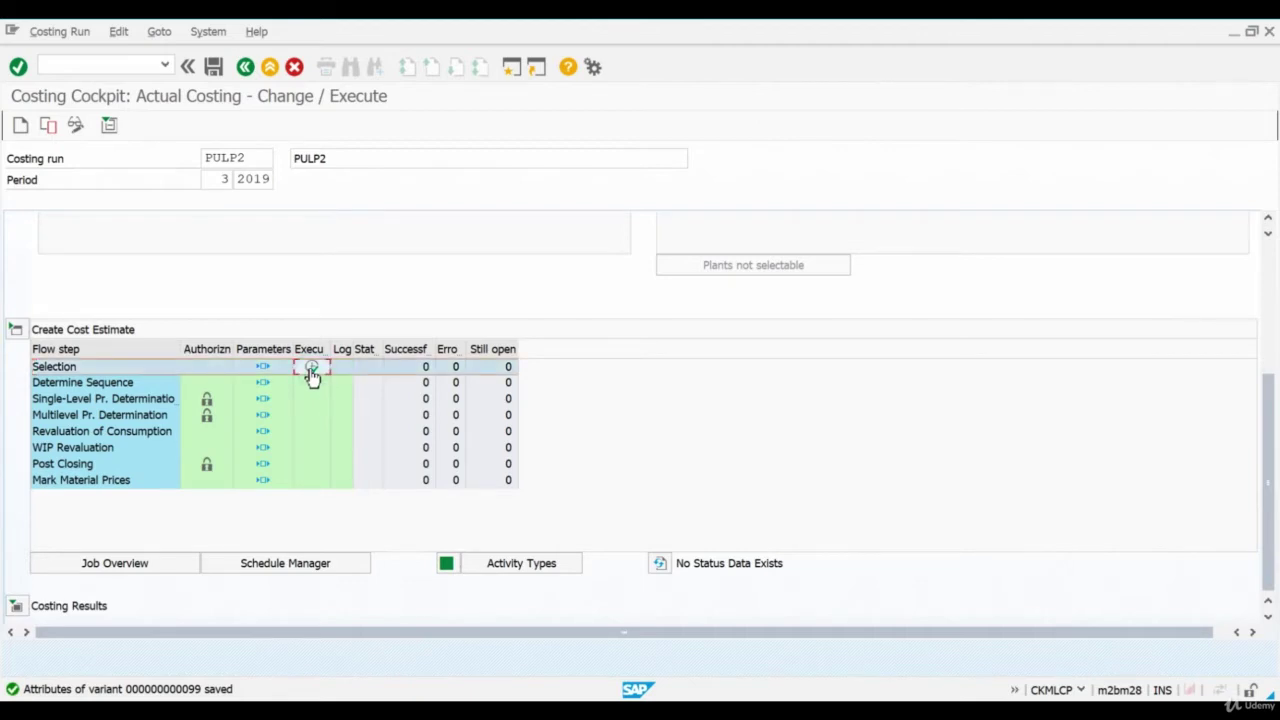
left_click(312, 372)
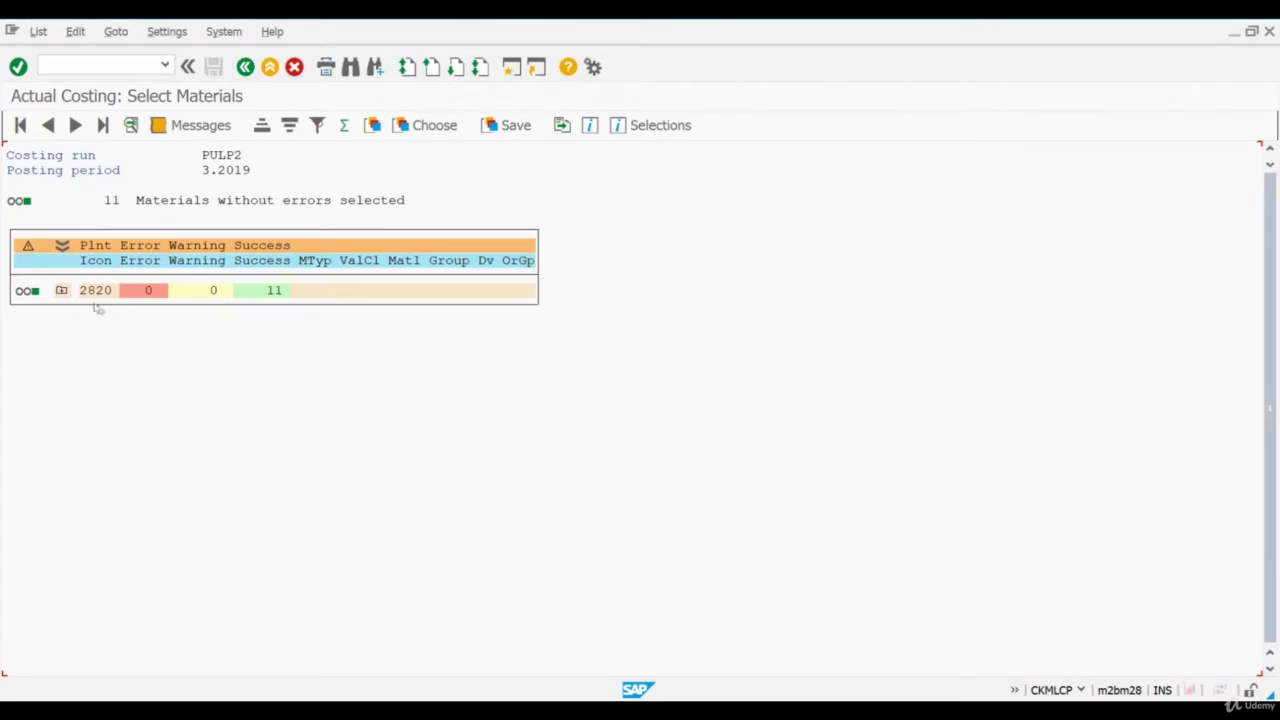
left_click(62, 290)
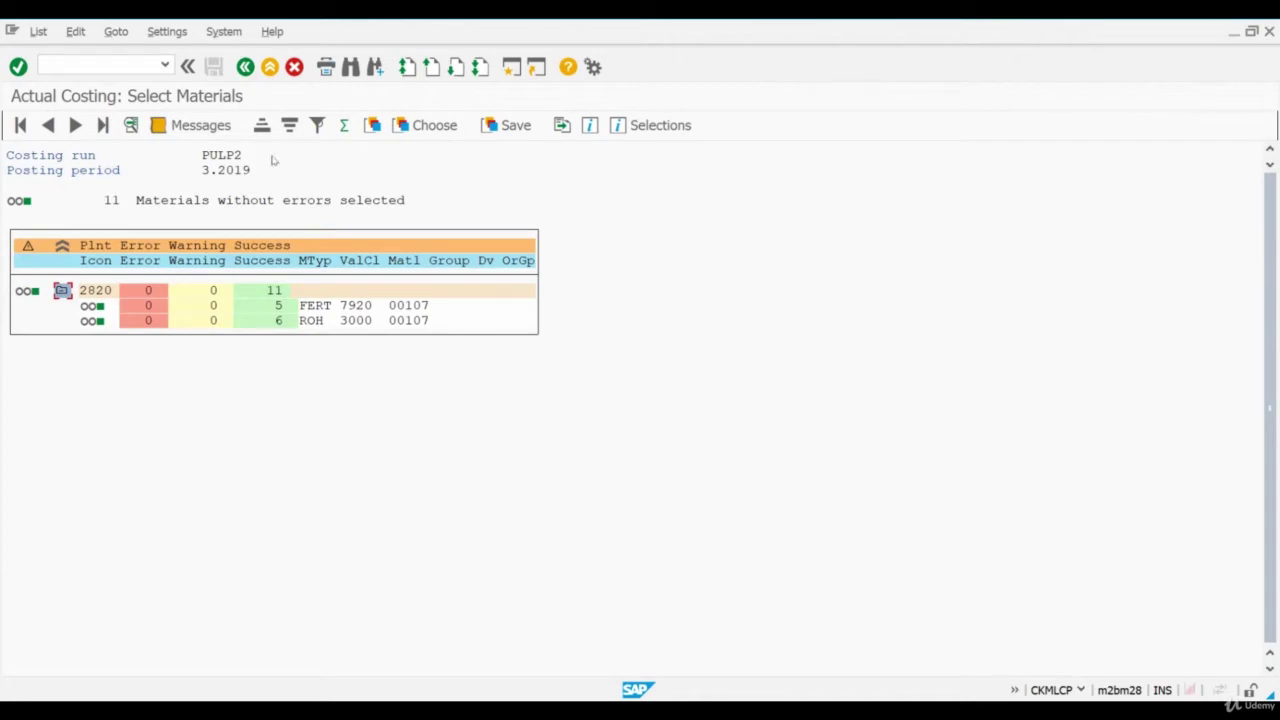
left_click(245, 67)
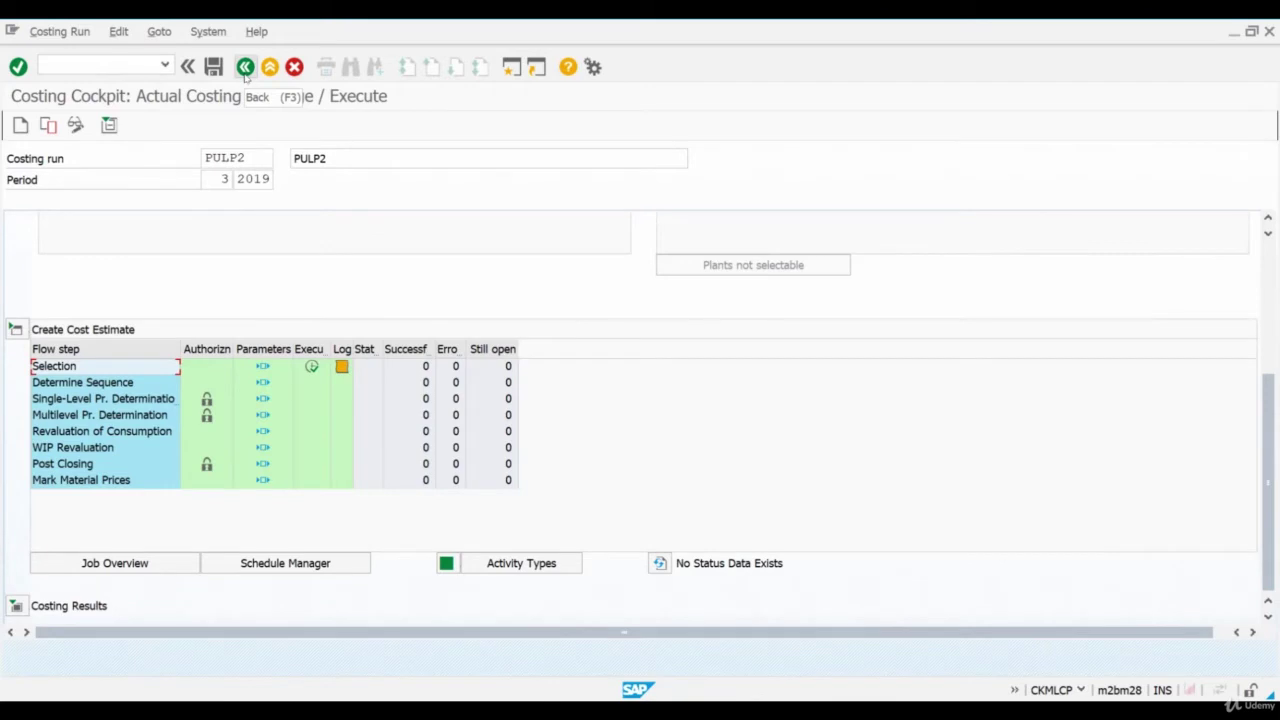
Step: Turn off background processing in the Determine Sequence step's parameters and save the variant
left_click(110, 383)
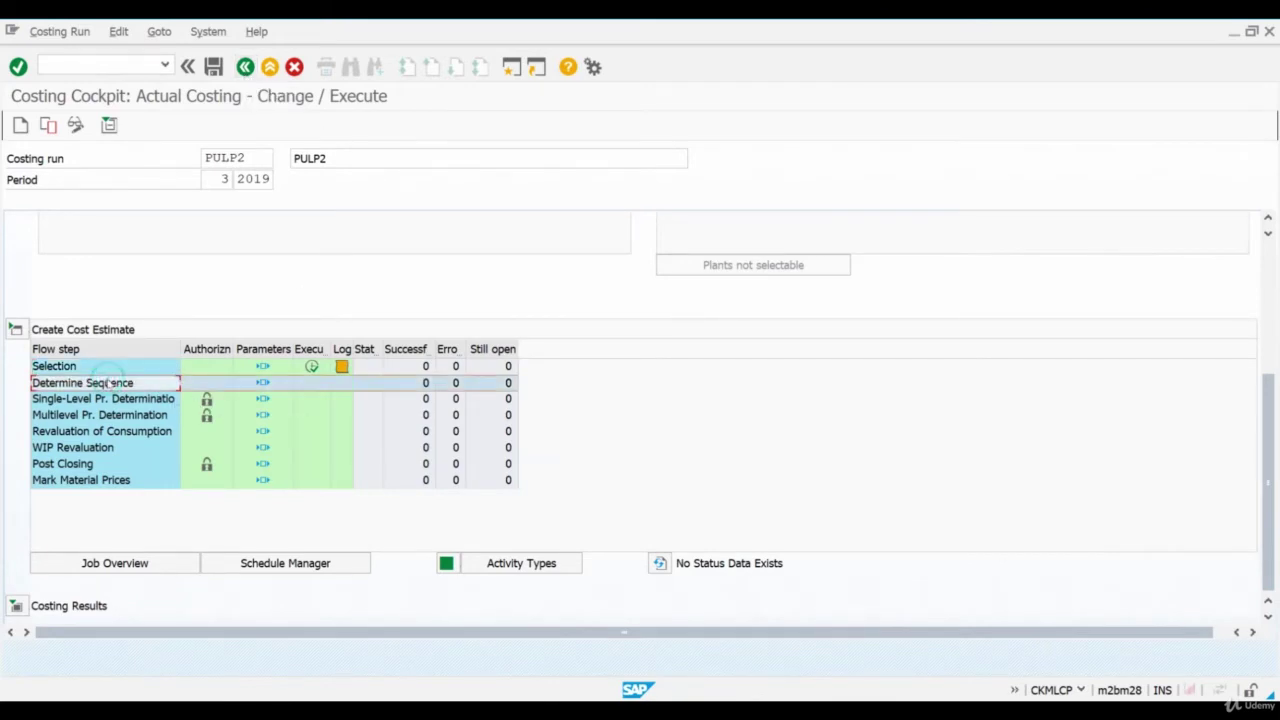
left_click(261, 385)
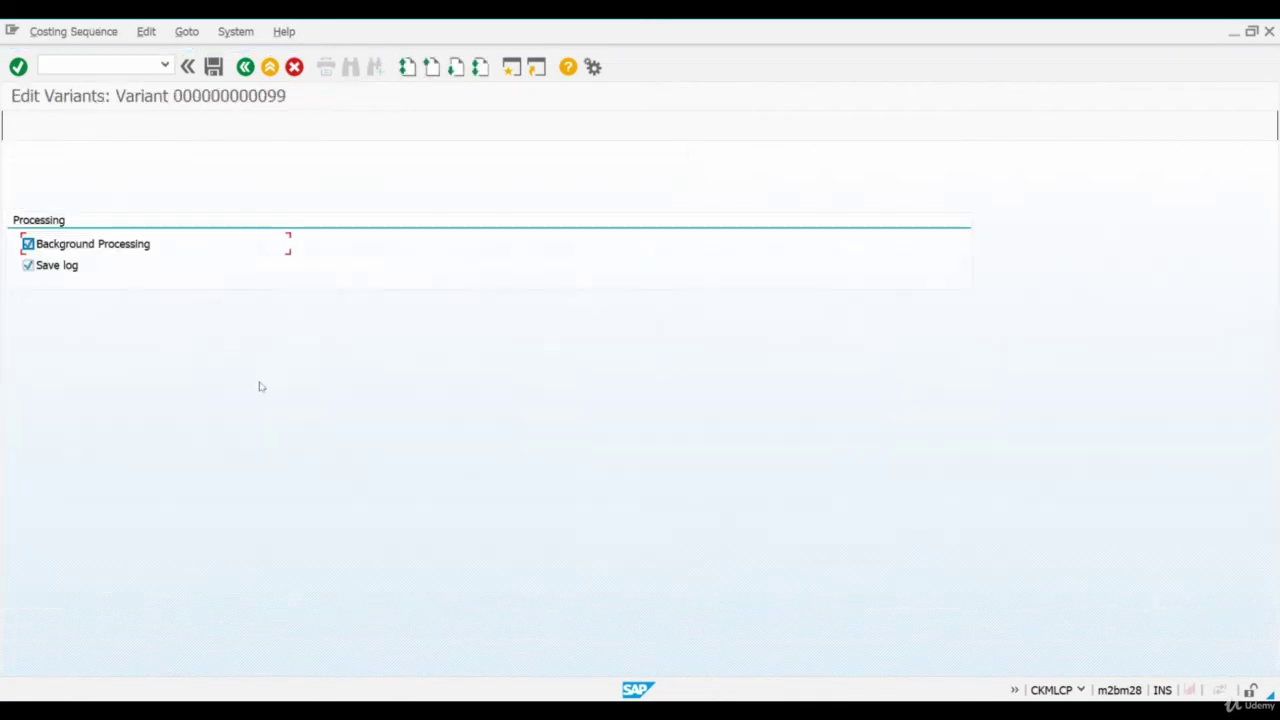
left_click(124, 247)
left_click(213, 67)
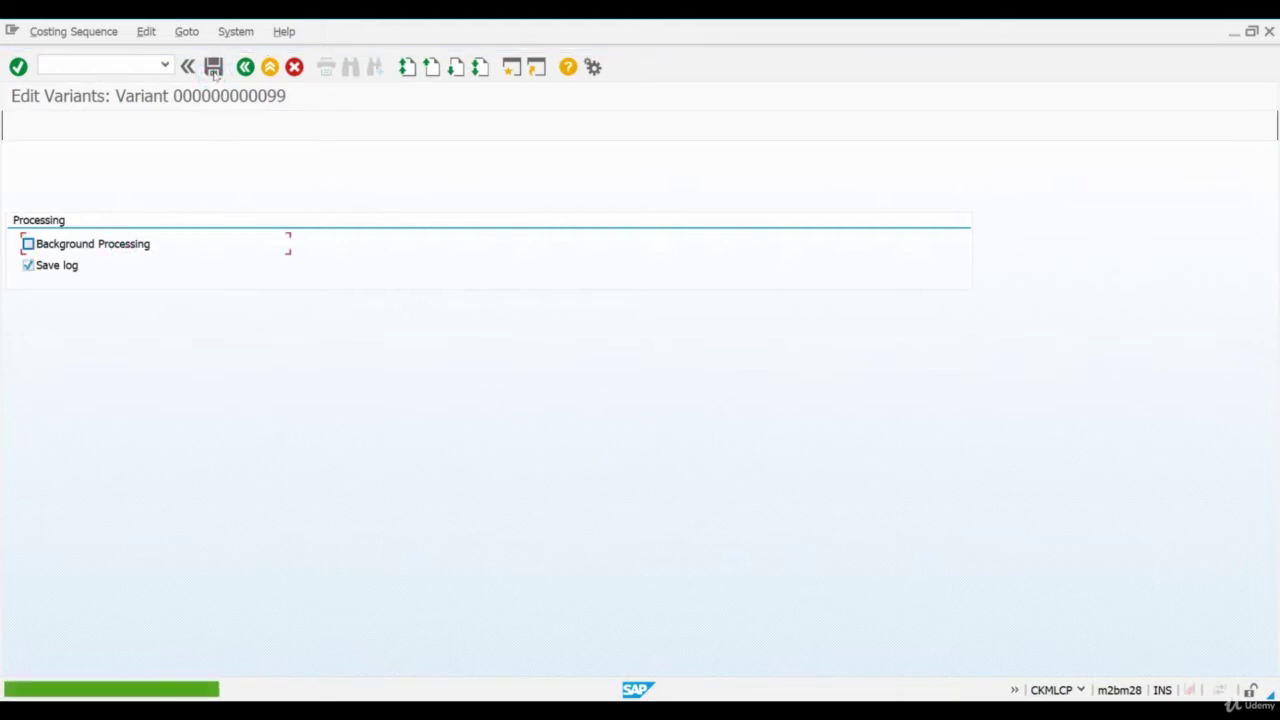
left_click(187, 66)
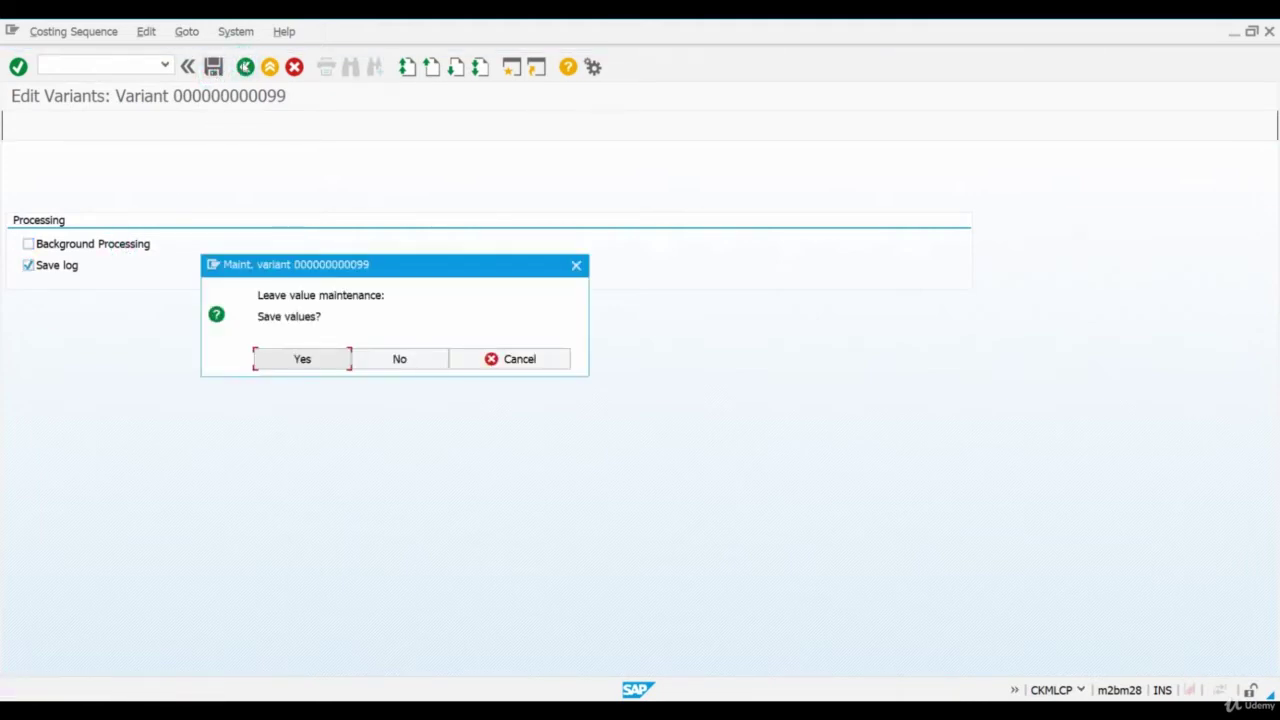
left_click(323, 349)
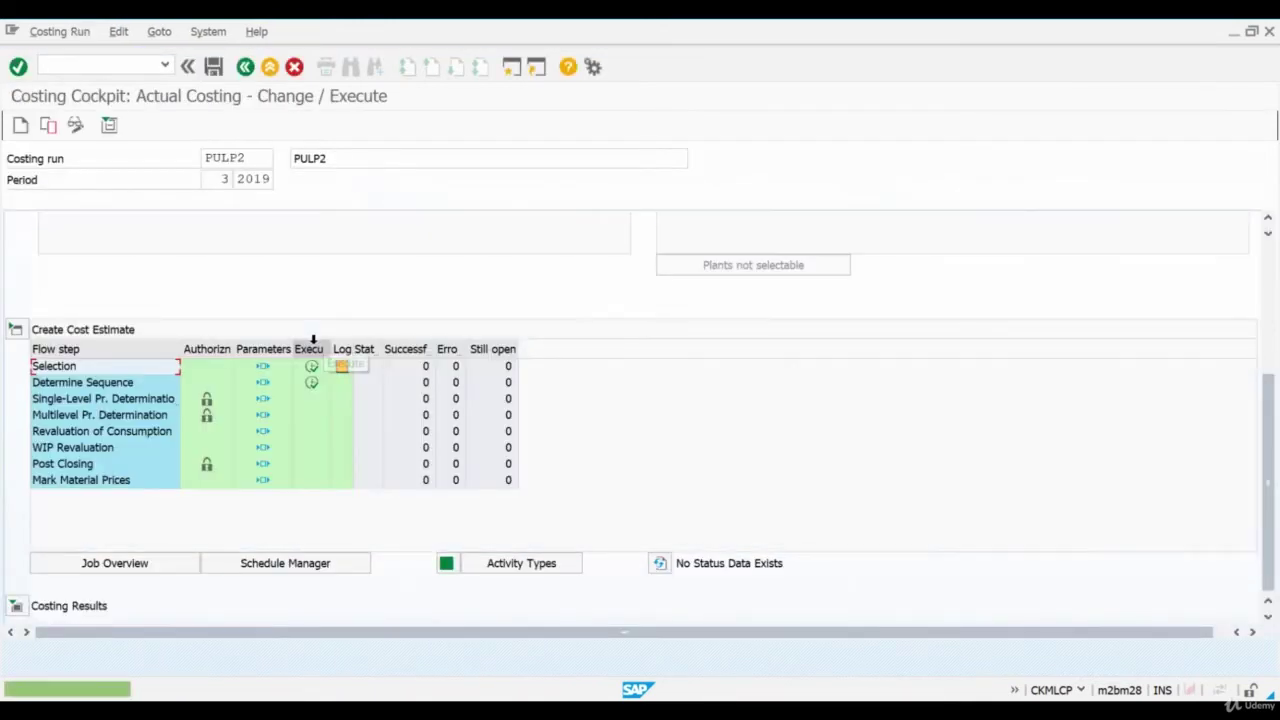
Step: Execute the Determine Sequence step, expand levels 1 and 2 in the results, and return to the cockpit
left_click(311, 366)
left_click(311, 384)
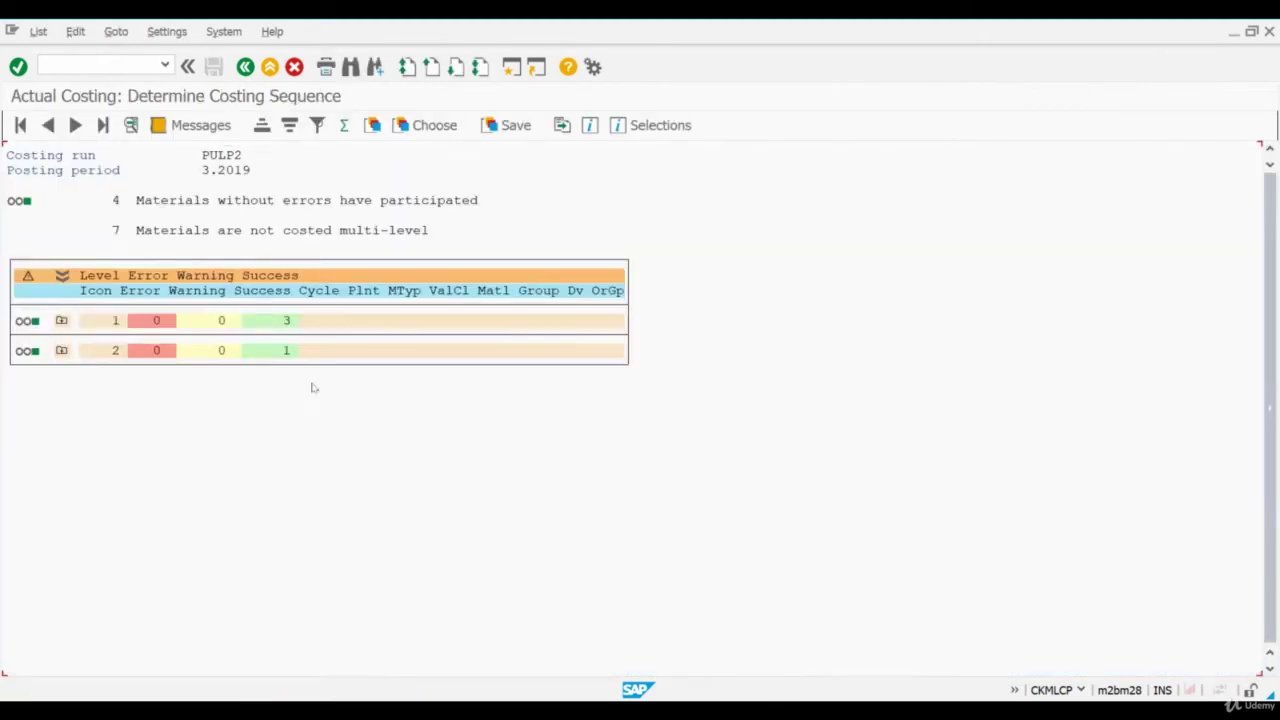
left_click(62, 321)
left_click(61, 367)
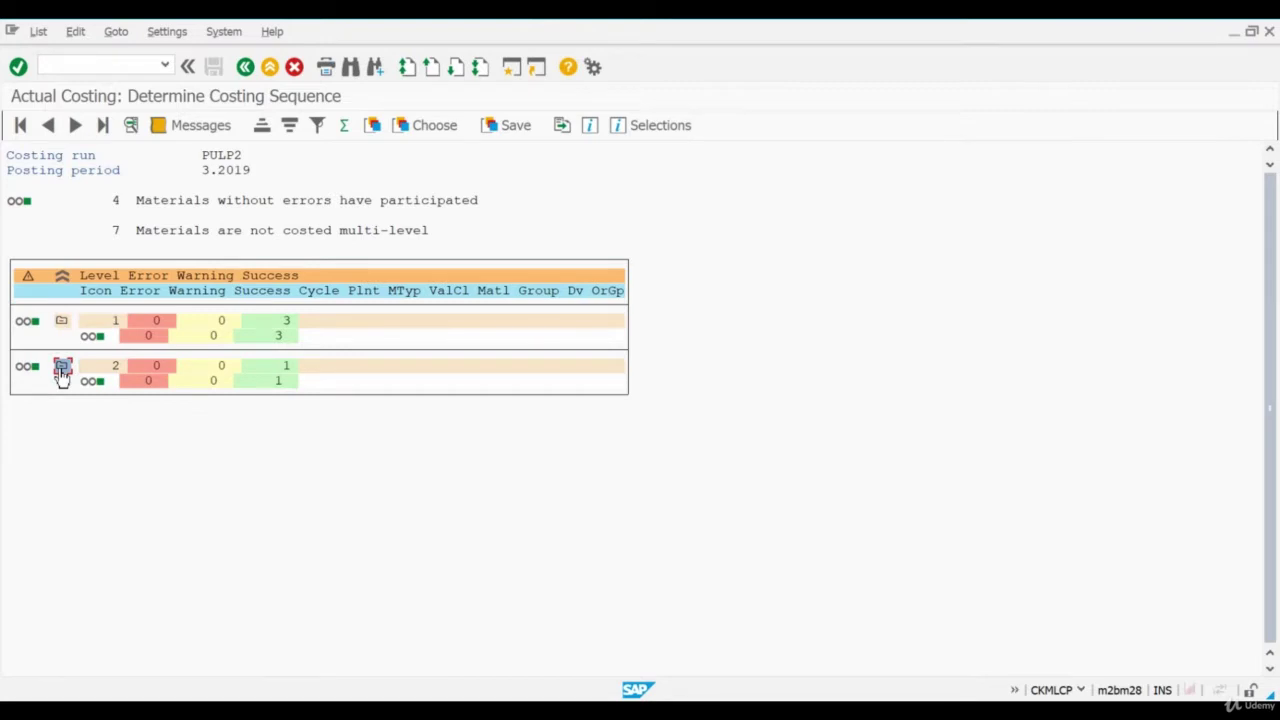
left_click(245, 67)
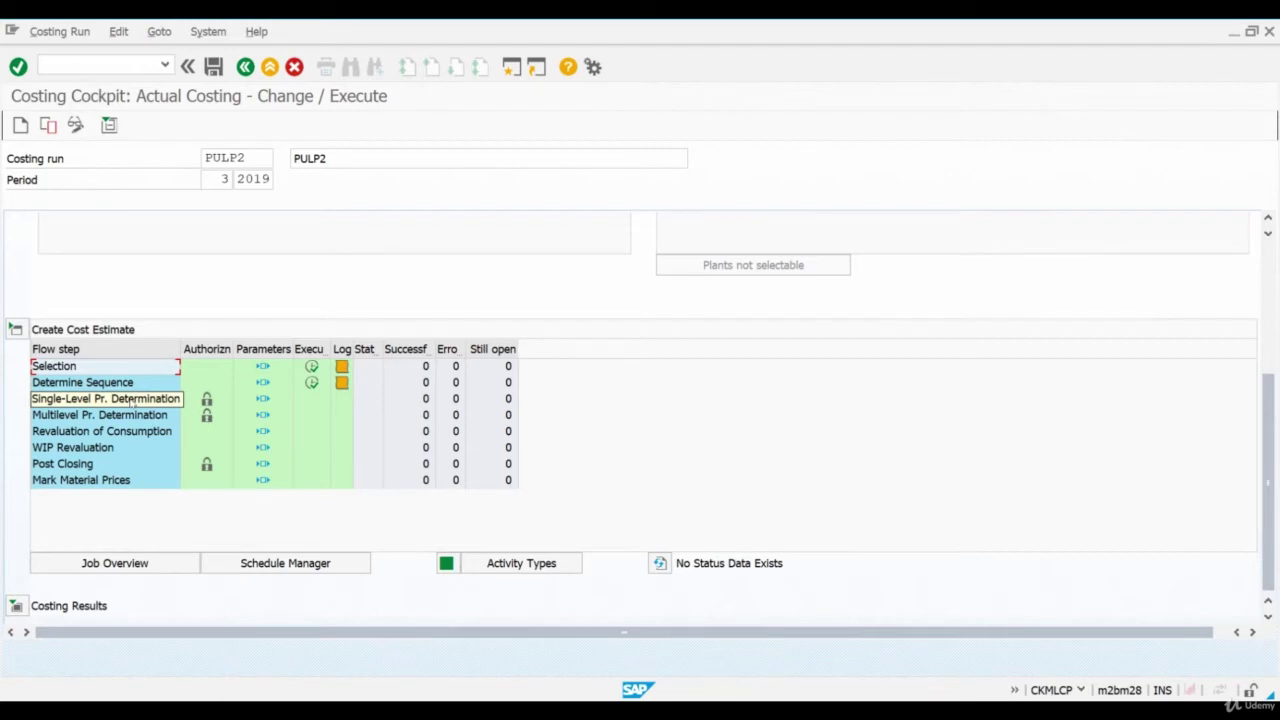
Step: Turn off background processing in the Single-Level Price Determination parameters, save the variant, and return to the cockpit
left_click(262, 399)
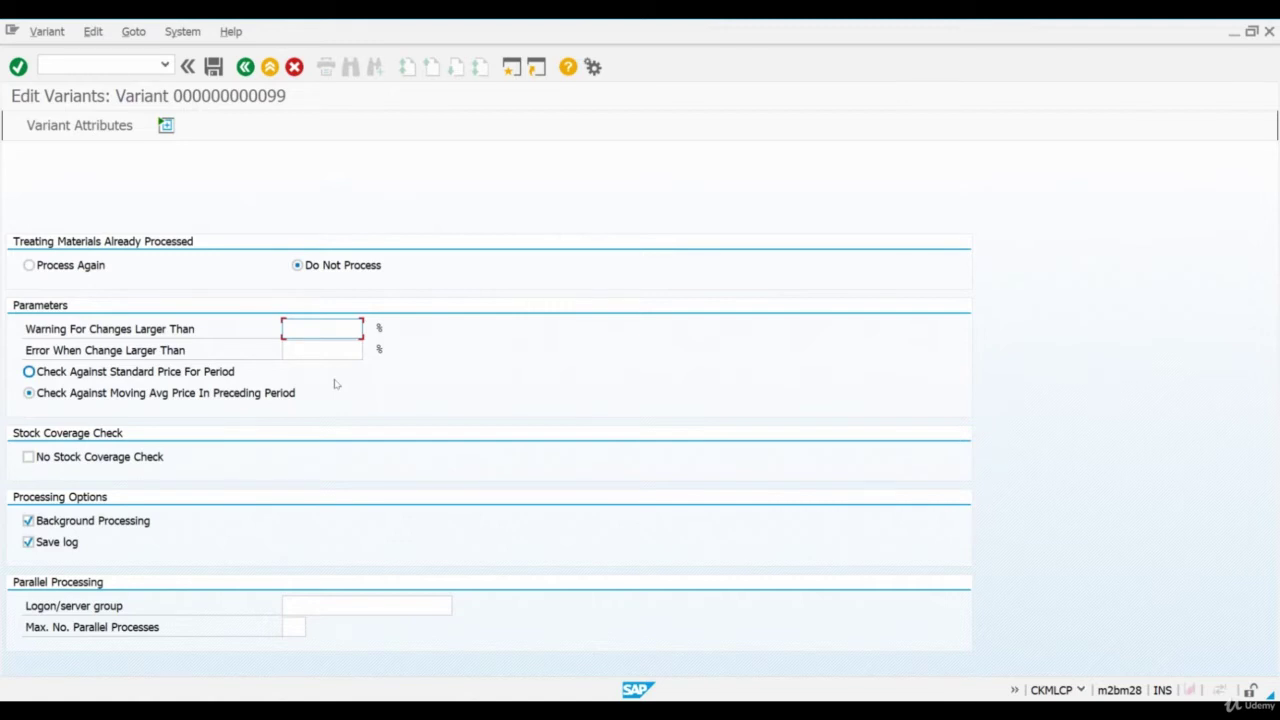
left_click(140, 521)
left_click(213, 66)
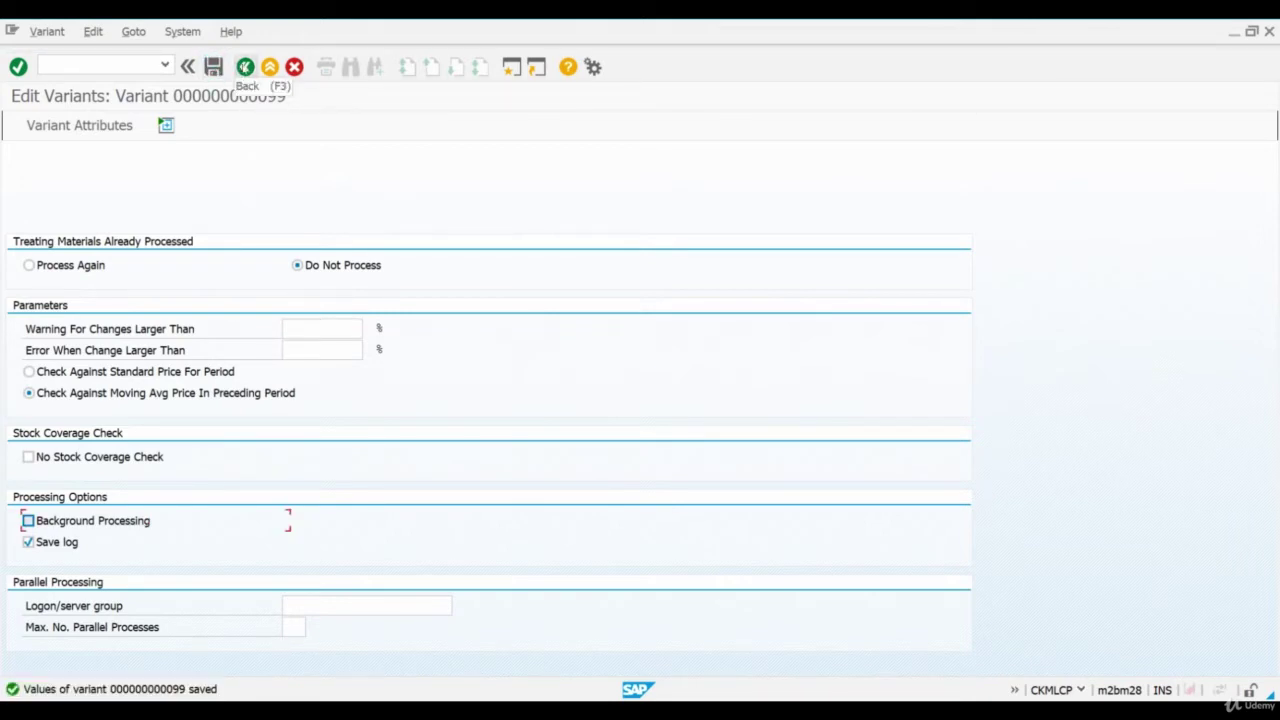
left_click(245, 66)
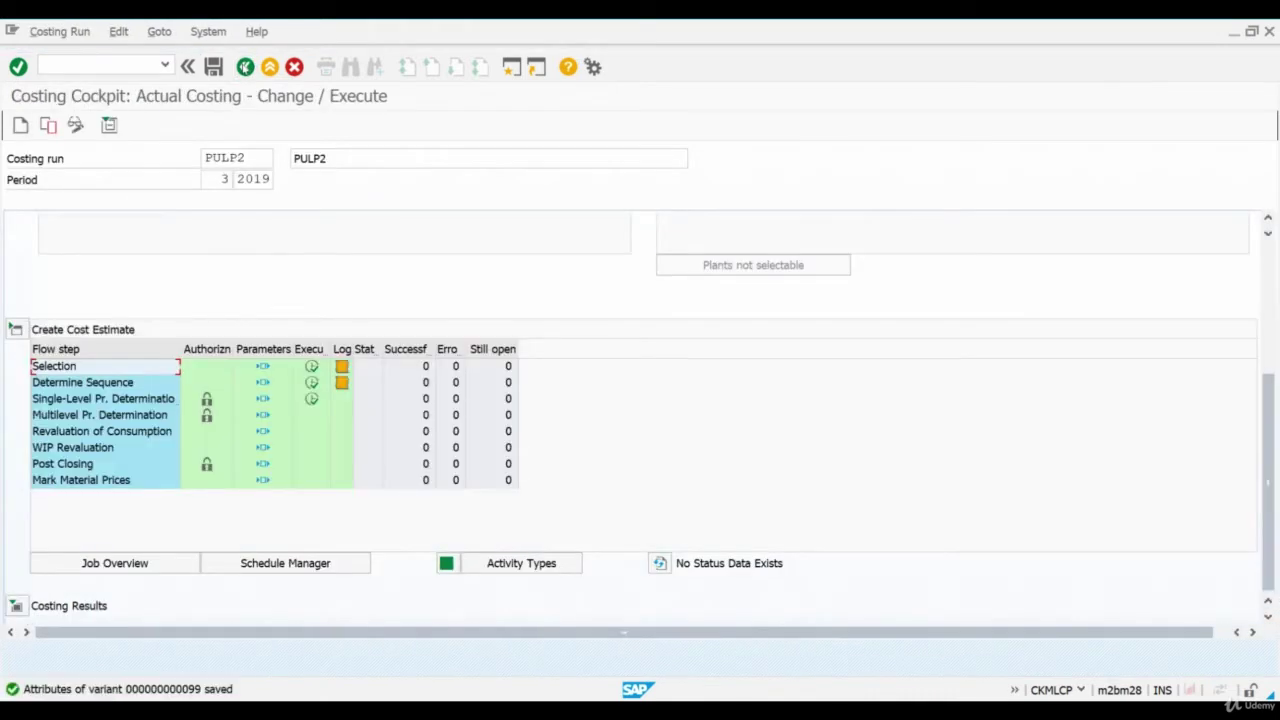
Step: Authorize and execute the Single-Level Price Determination step, and expand plant 2820 in its results
left_click(207, 399)
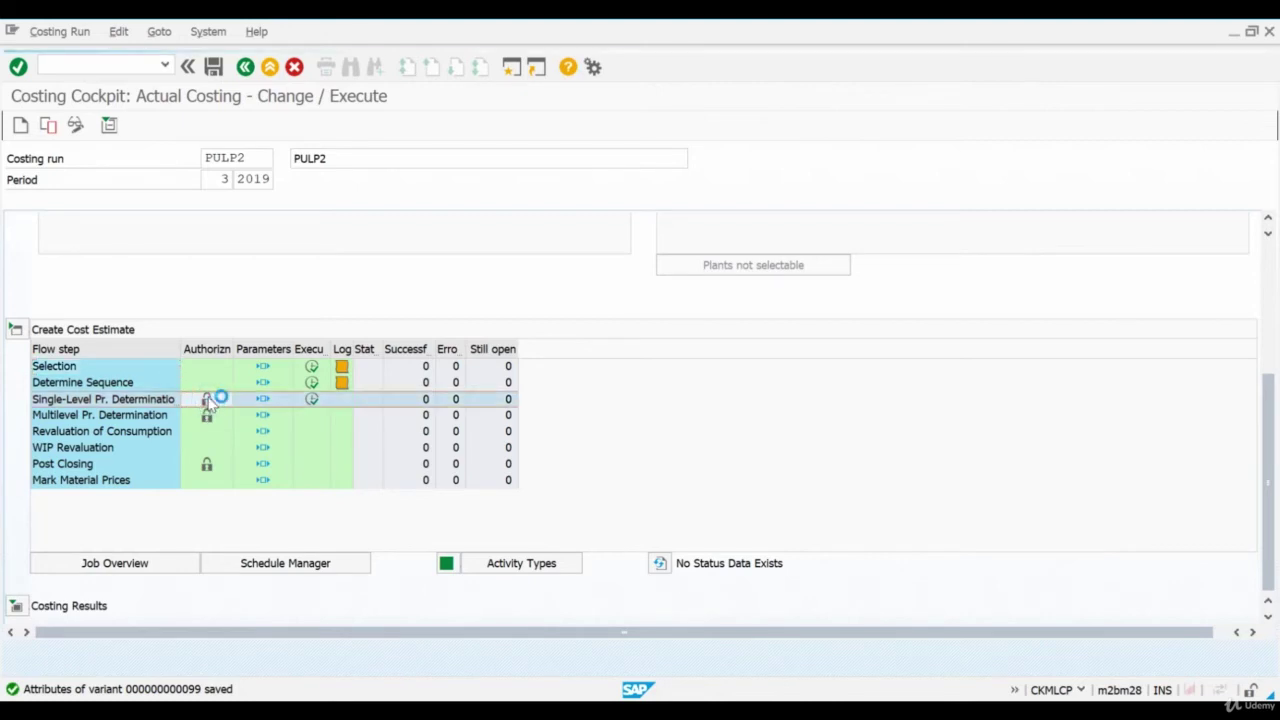
left_click(312, 401)
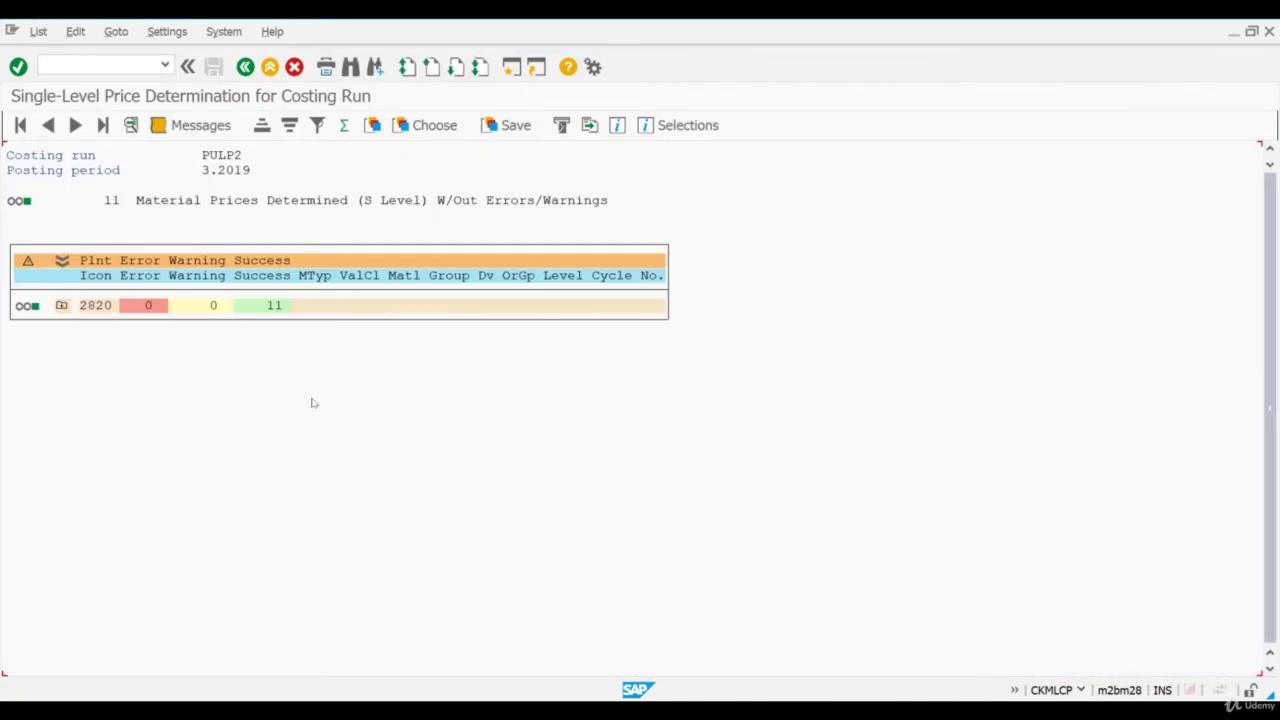
left_click(61, 306)
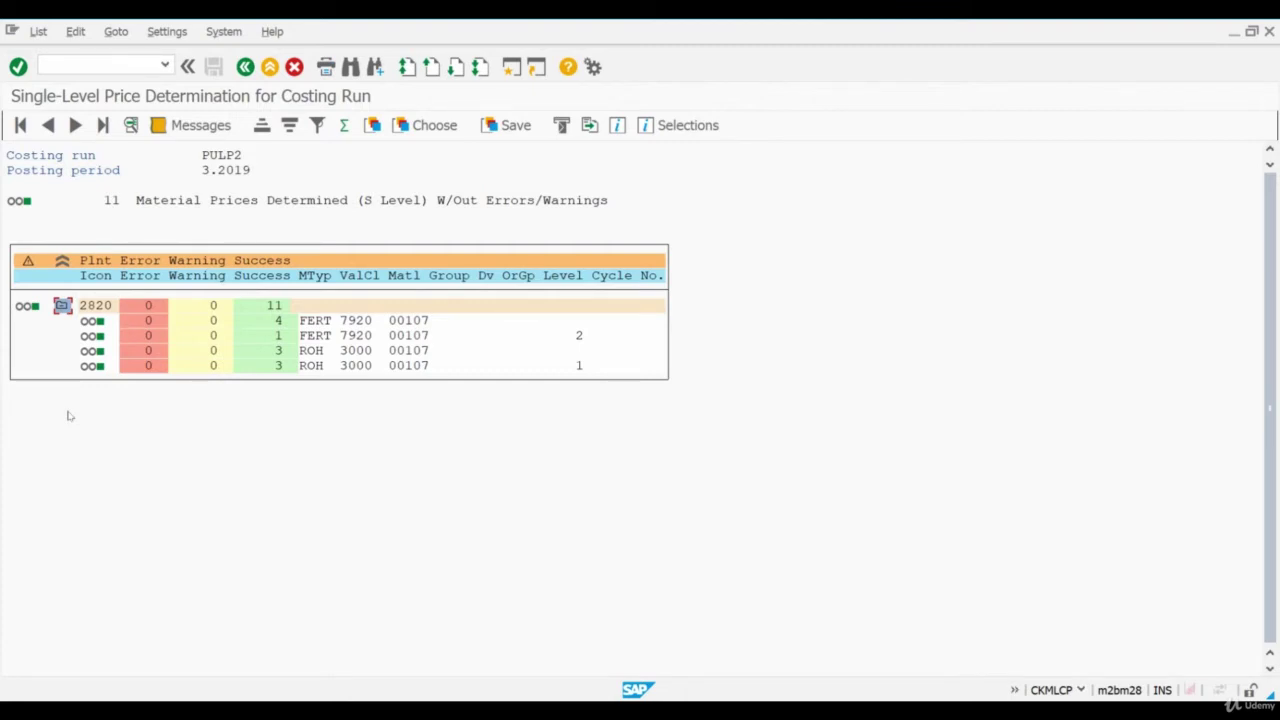
Step: Open transaction ckm3n in a new session and display the material price analysis for RAW002
left_click(510, 67)
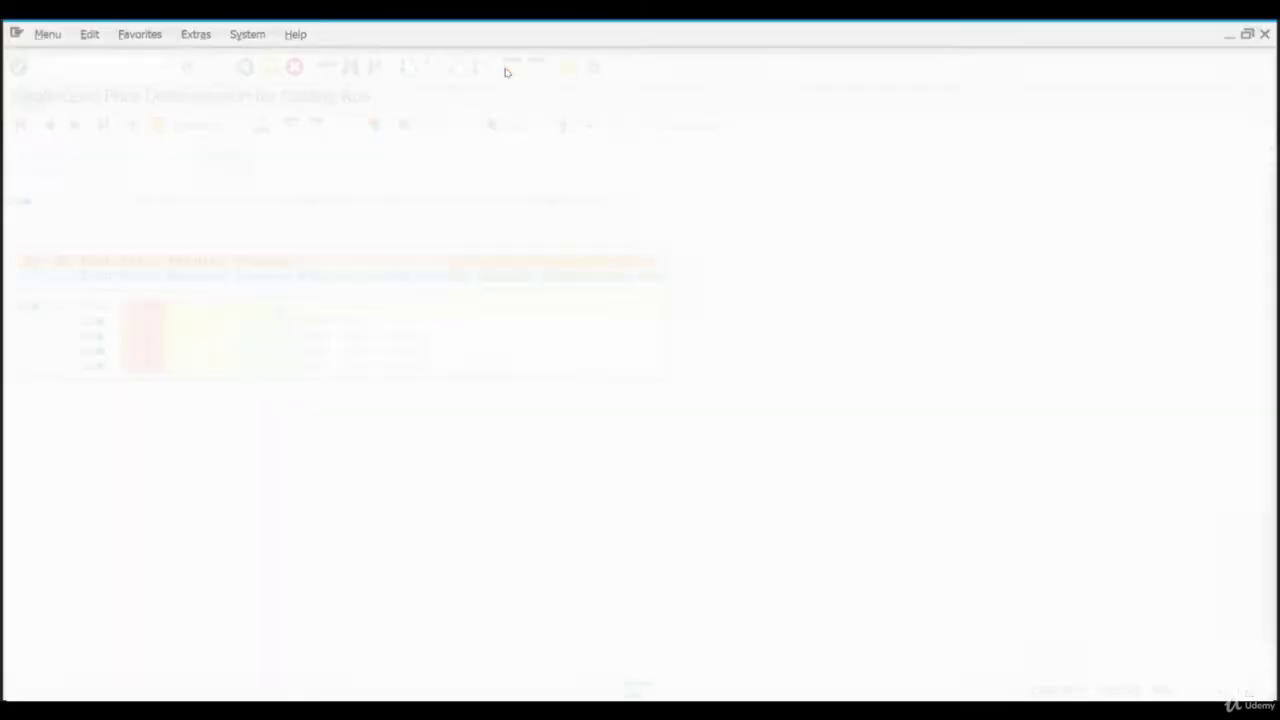
type("ckm3n")
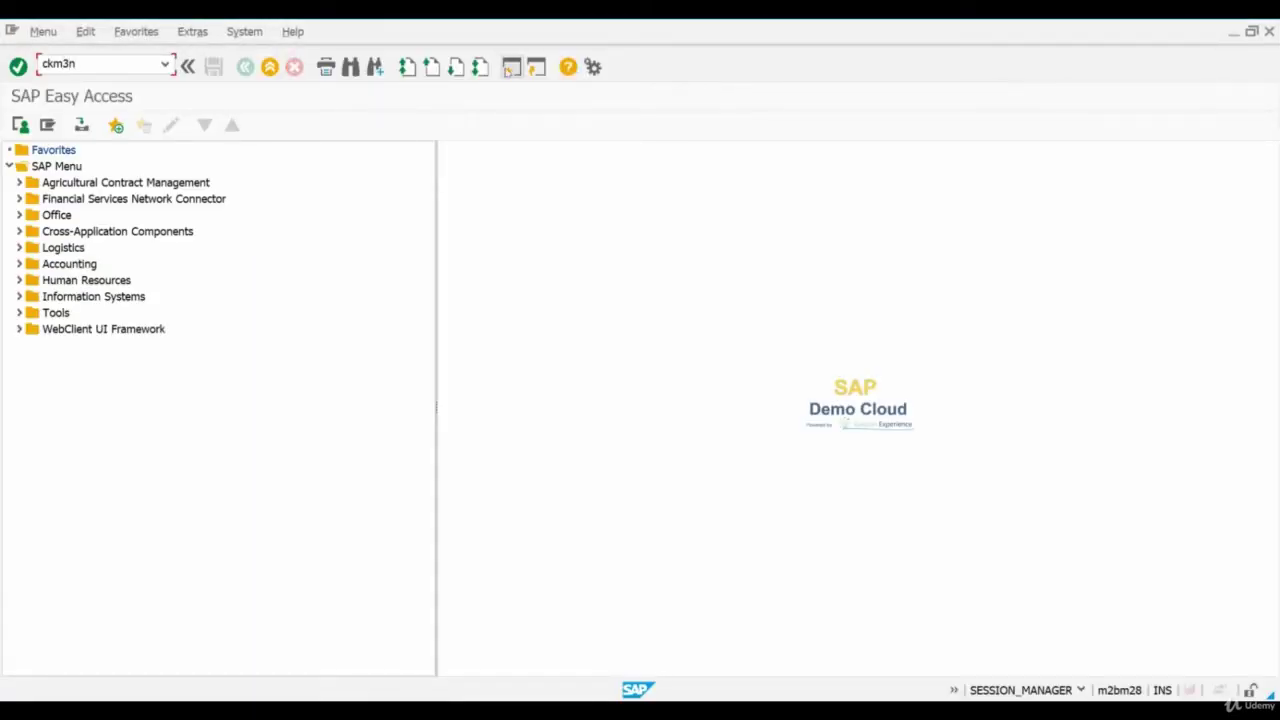
key("Return")
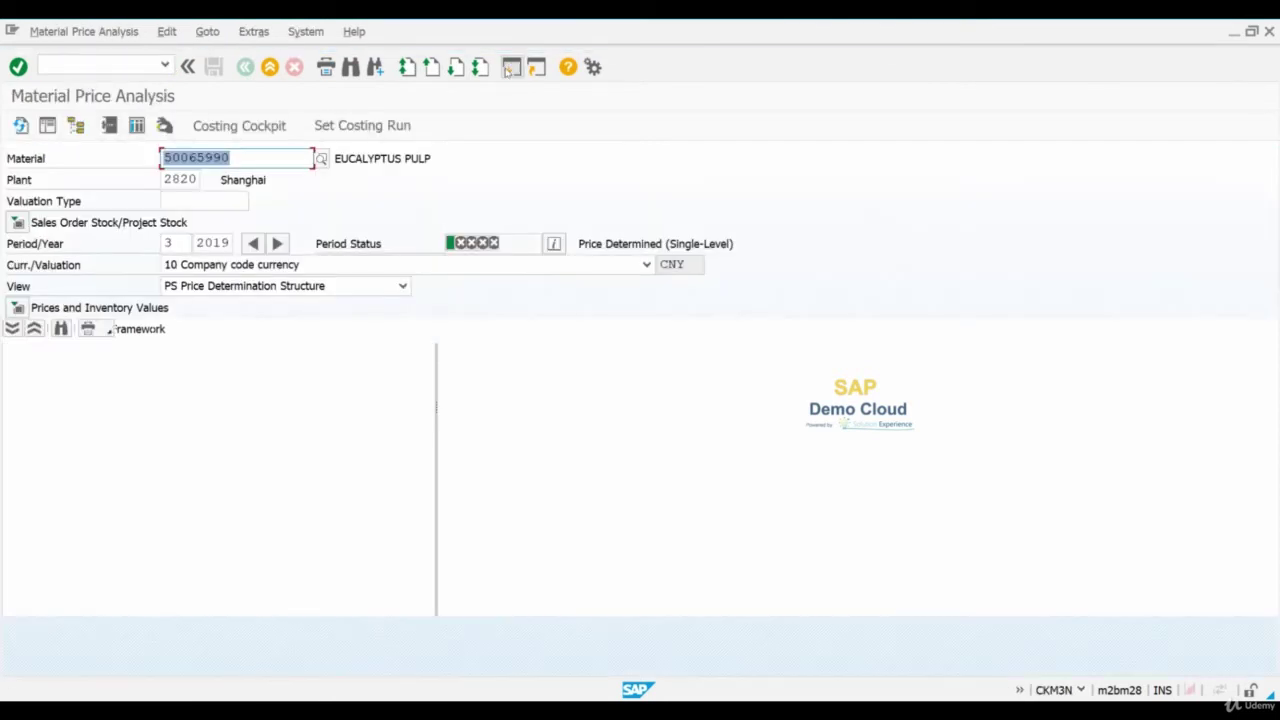
type("raw")
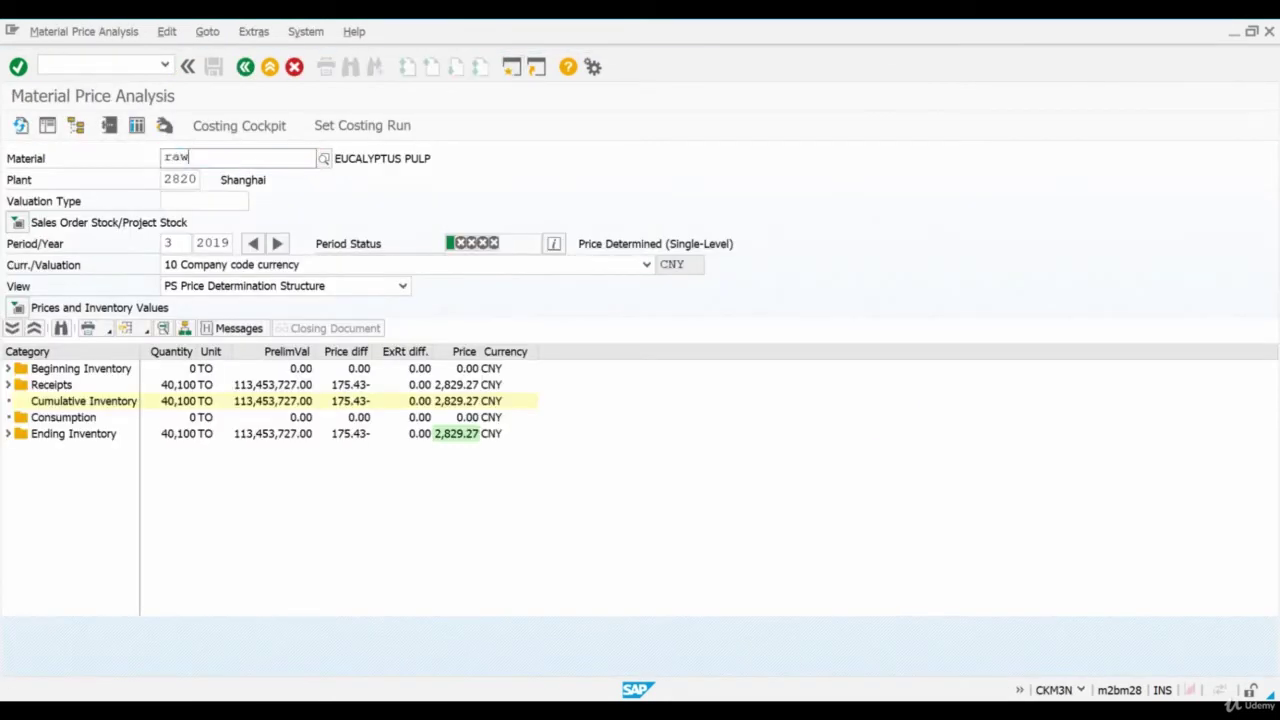
type("002")
key("Return")
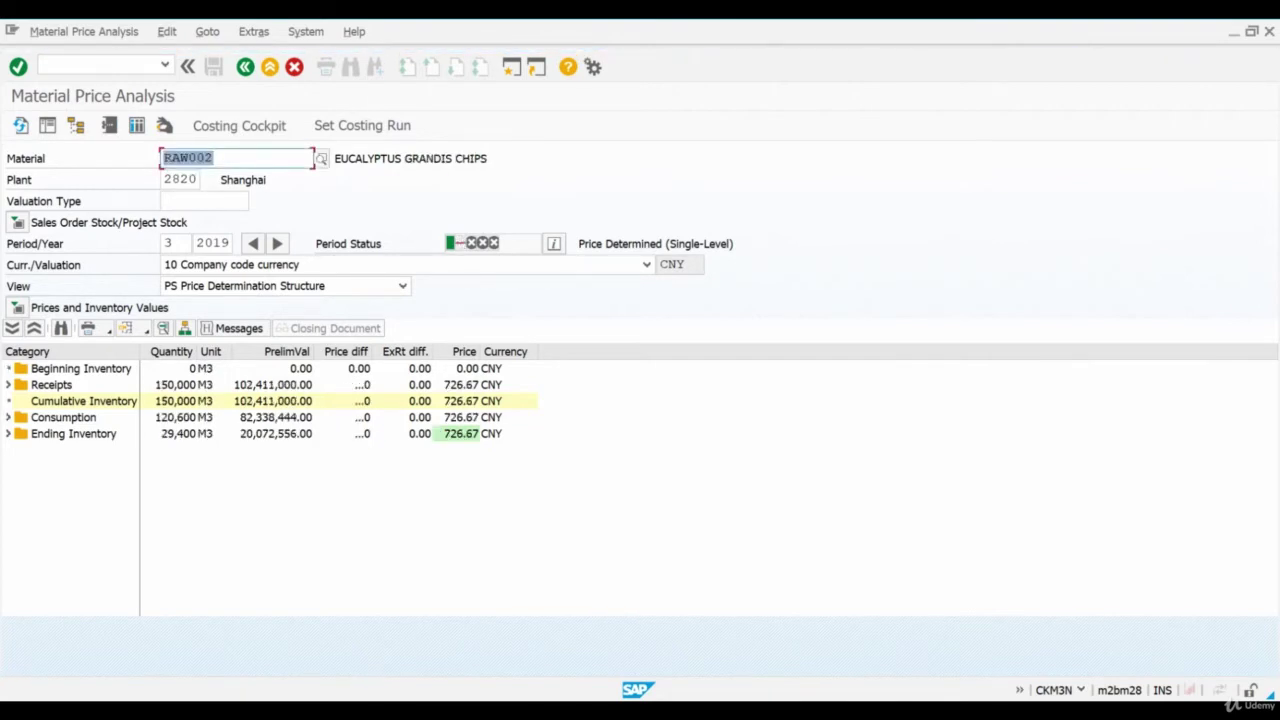
Step: Expand Ending Inventory, widen the Category column, and open the RAW002 item in its single-level price determination document
left_click(8, 433)
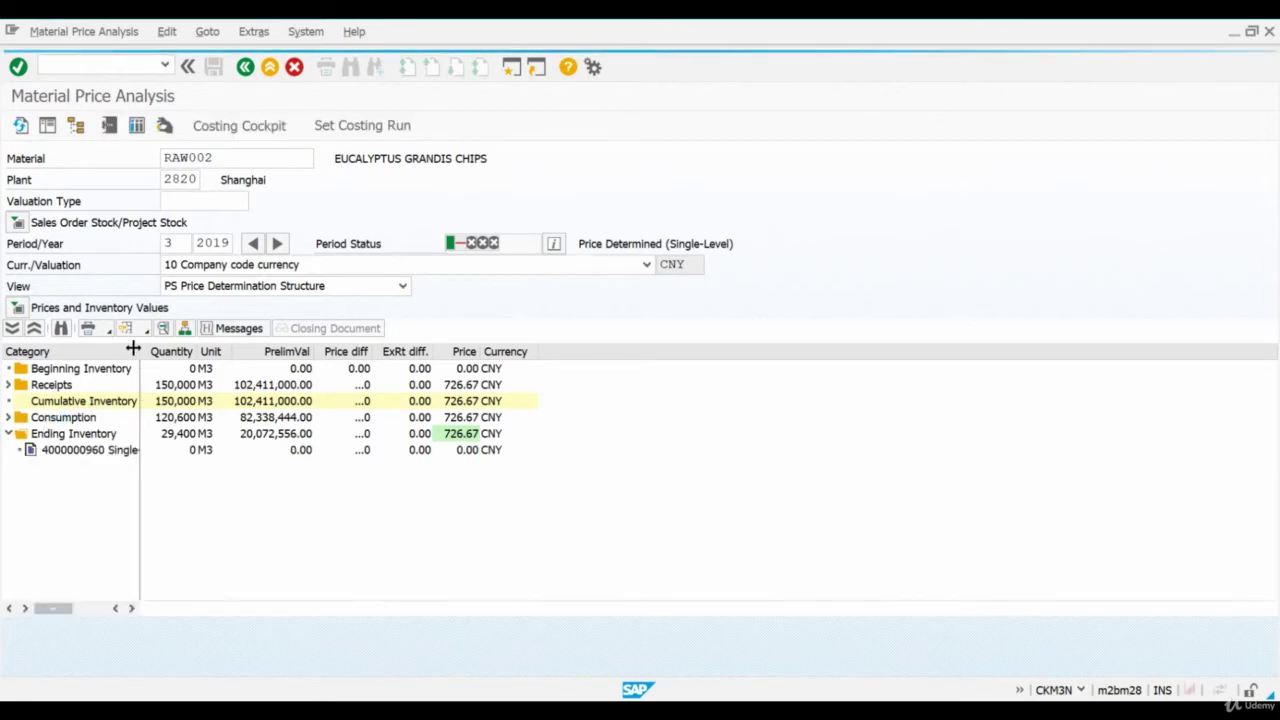
left_click_drag(138, 351, 279, 352)
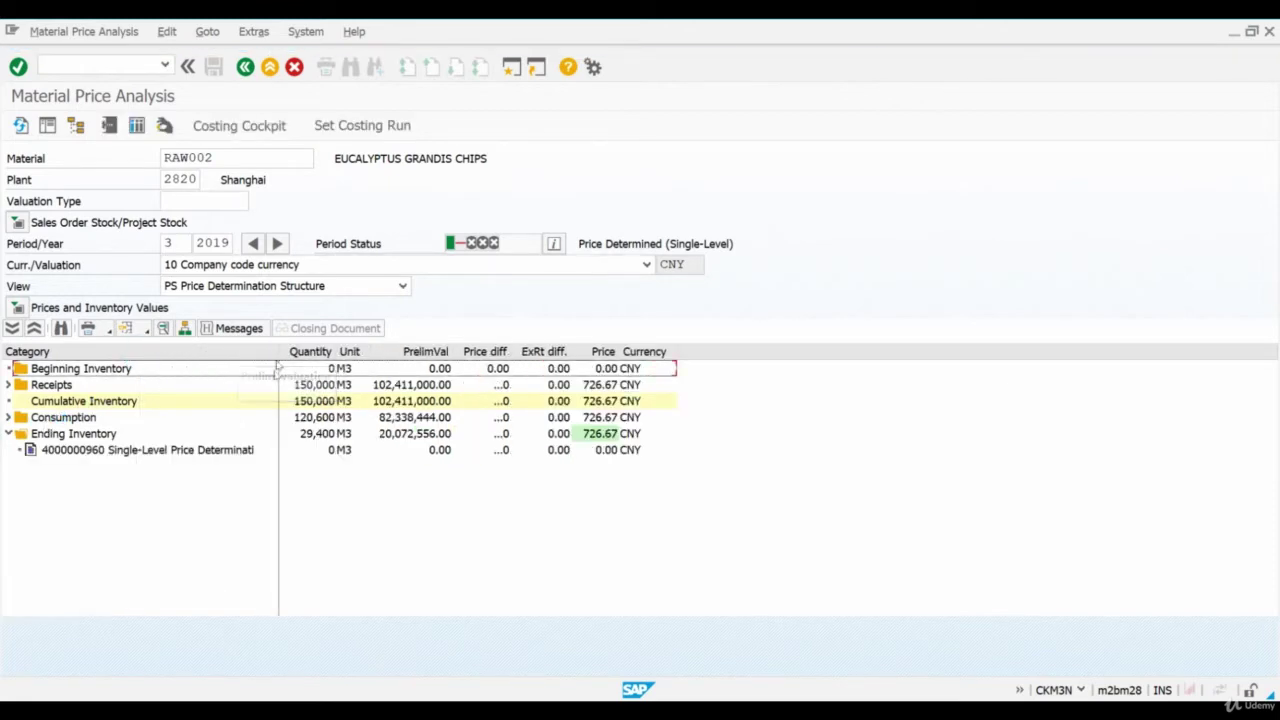
double_click(161, 451)
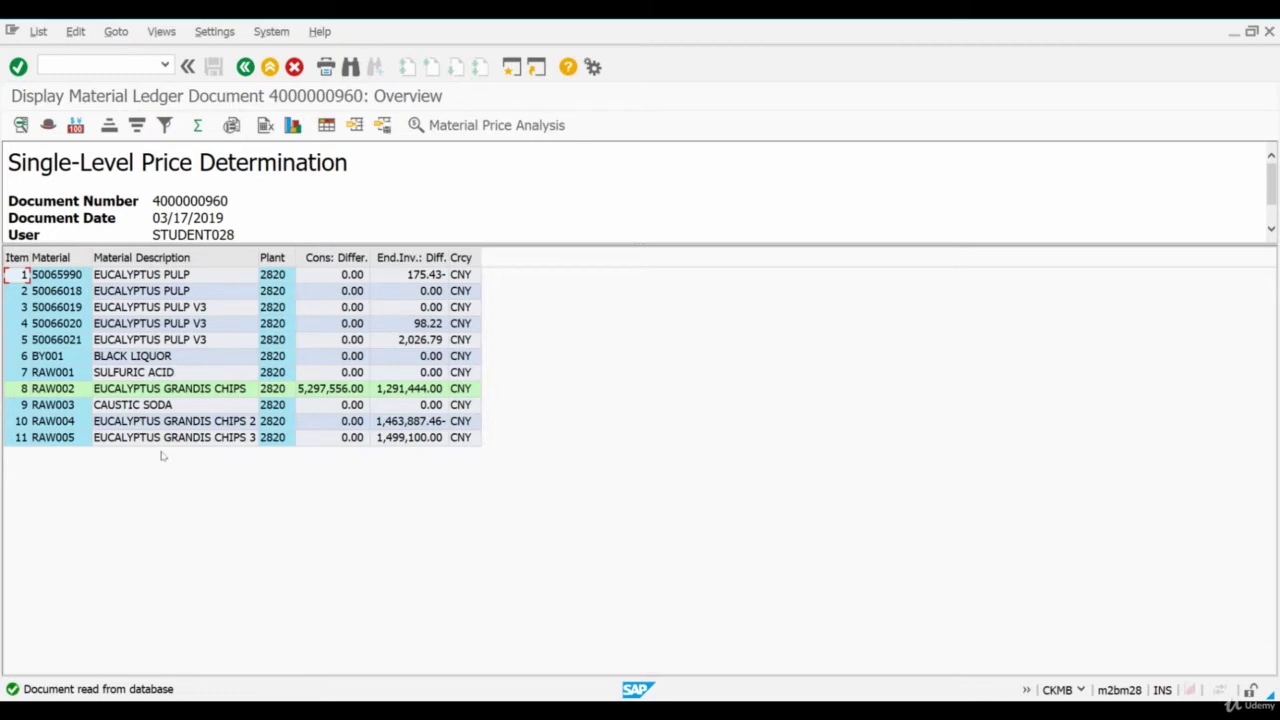
double_click(55, 390)
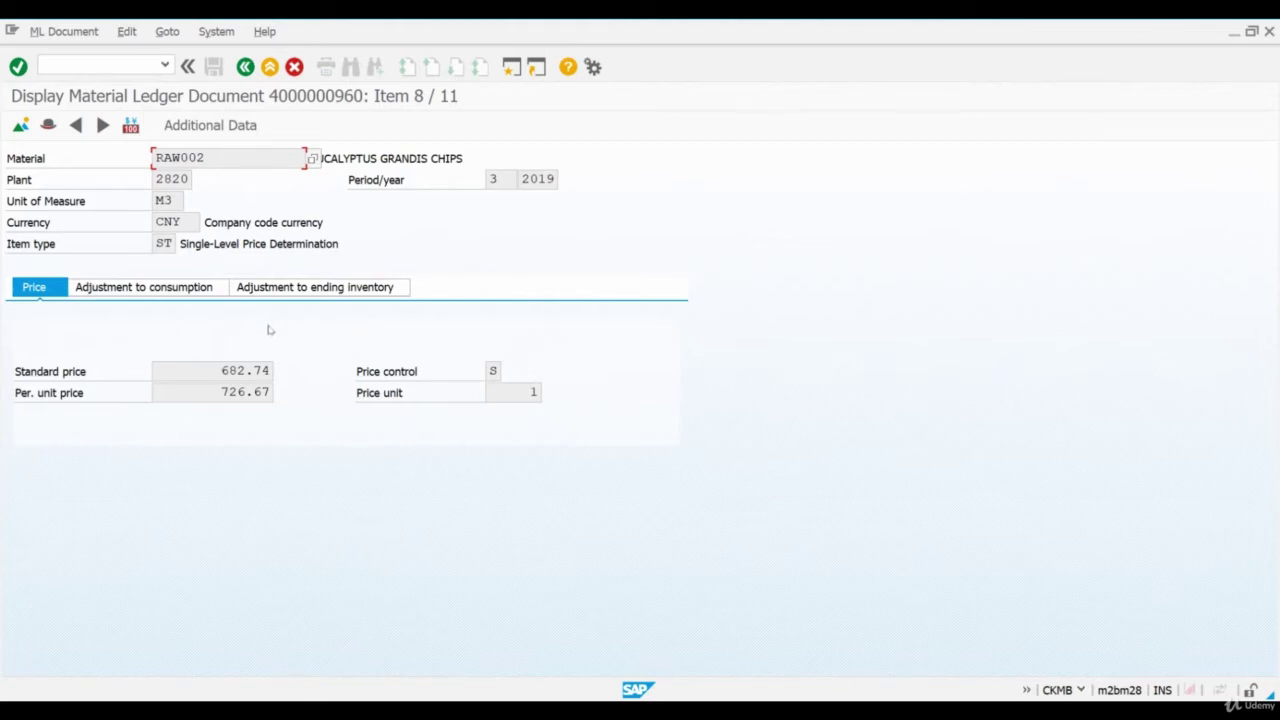
Step: Review RAW002's adjustment to consumption, switch to EUR group currency with group valuation, and review the adjustment to ending inventory
left_click(157, 285)
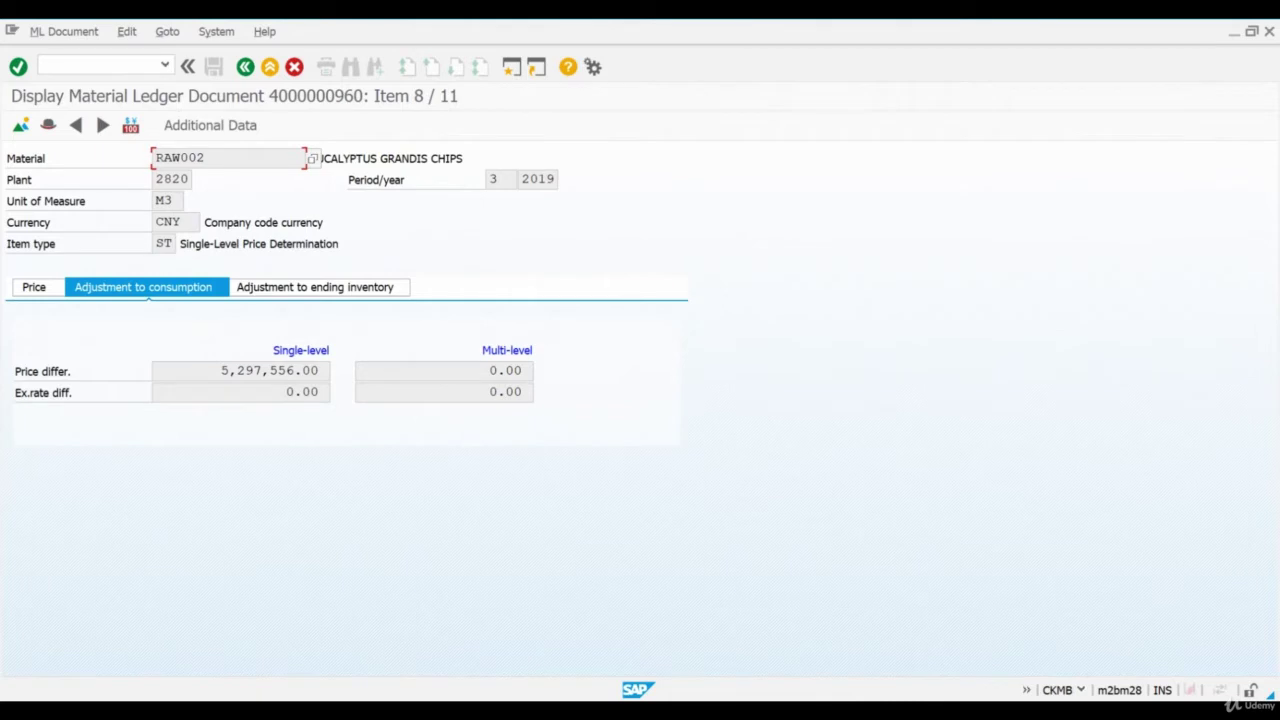
left_click(130, 124)
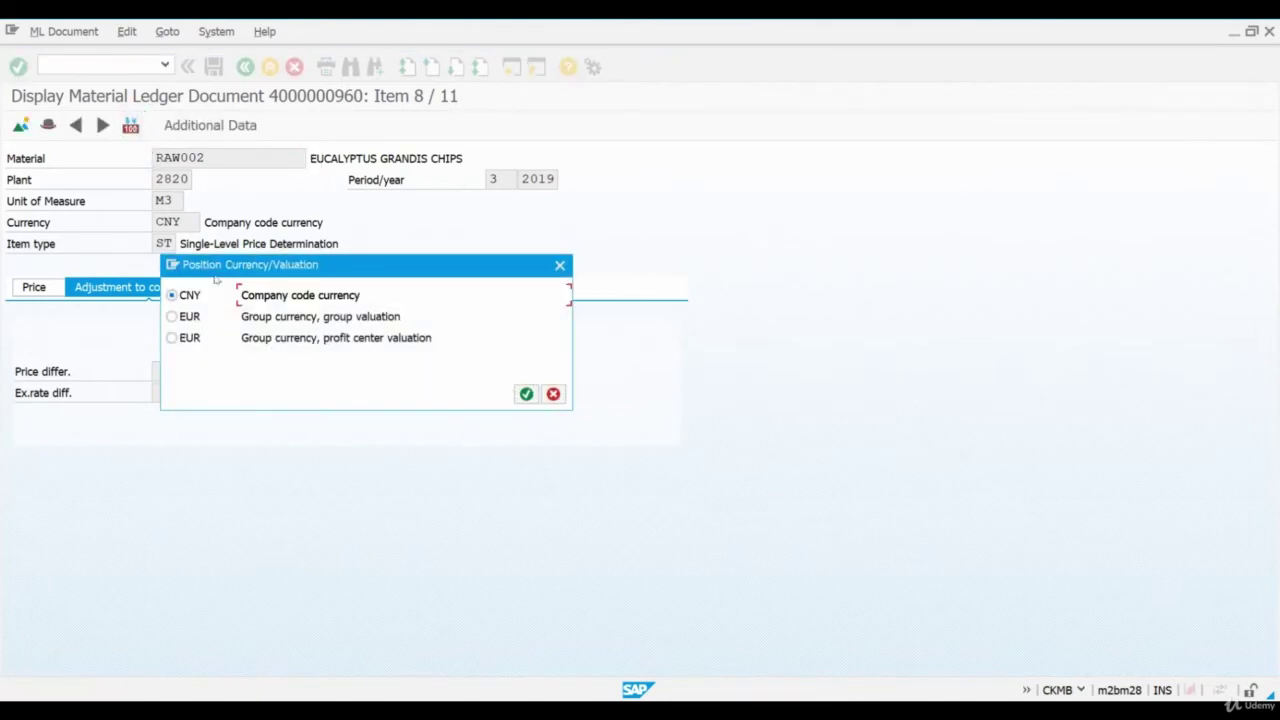
left_click(200, 316)
left_click(526, 394)
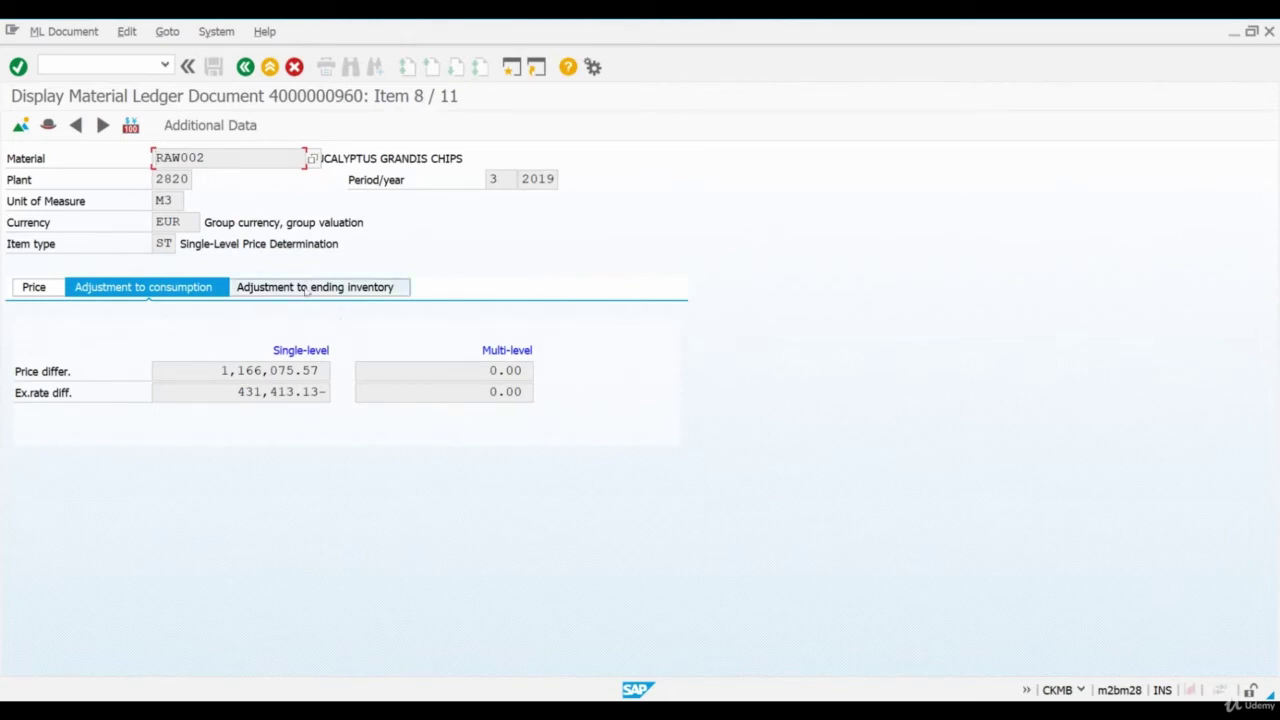
left_click(304, 287)
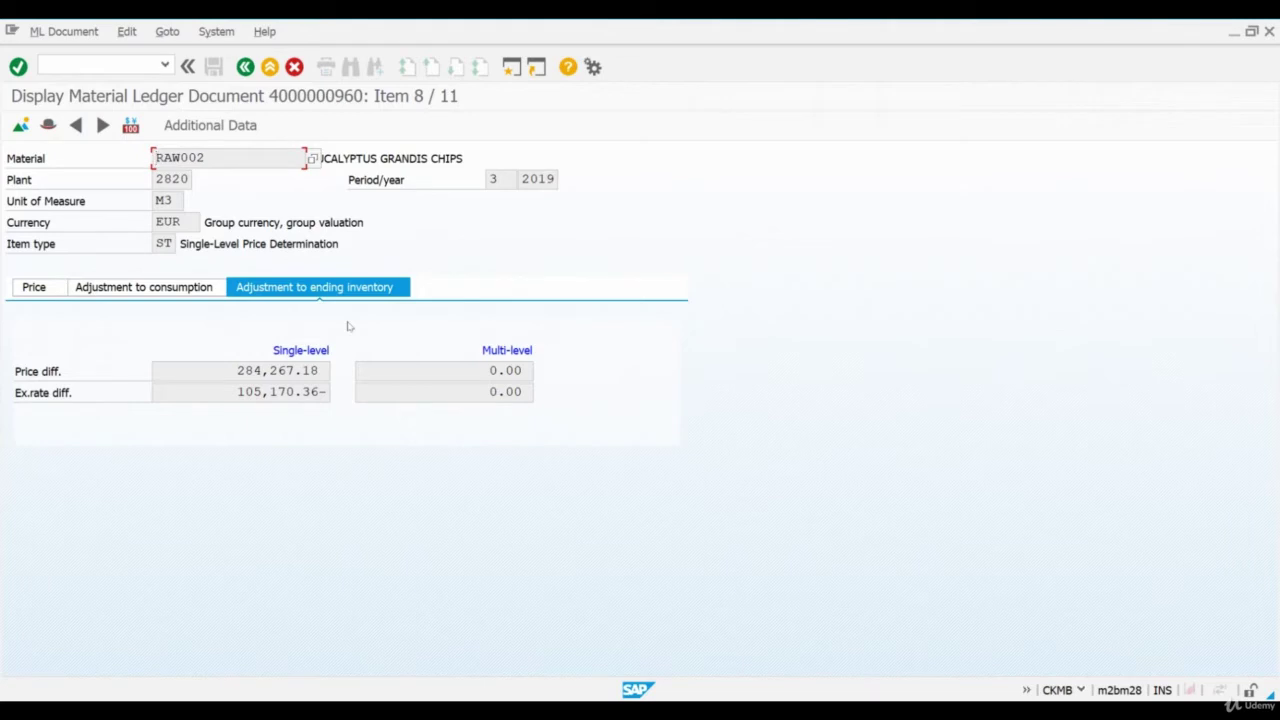
Step: Return to the material price analysis, widen the Price diff column to fit, and check RAW002's ending inventory price
left_click(245, 67)
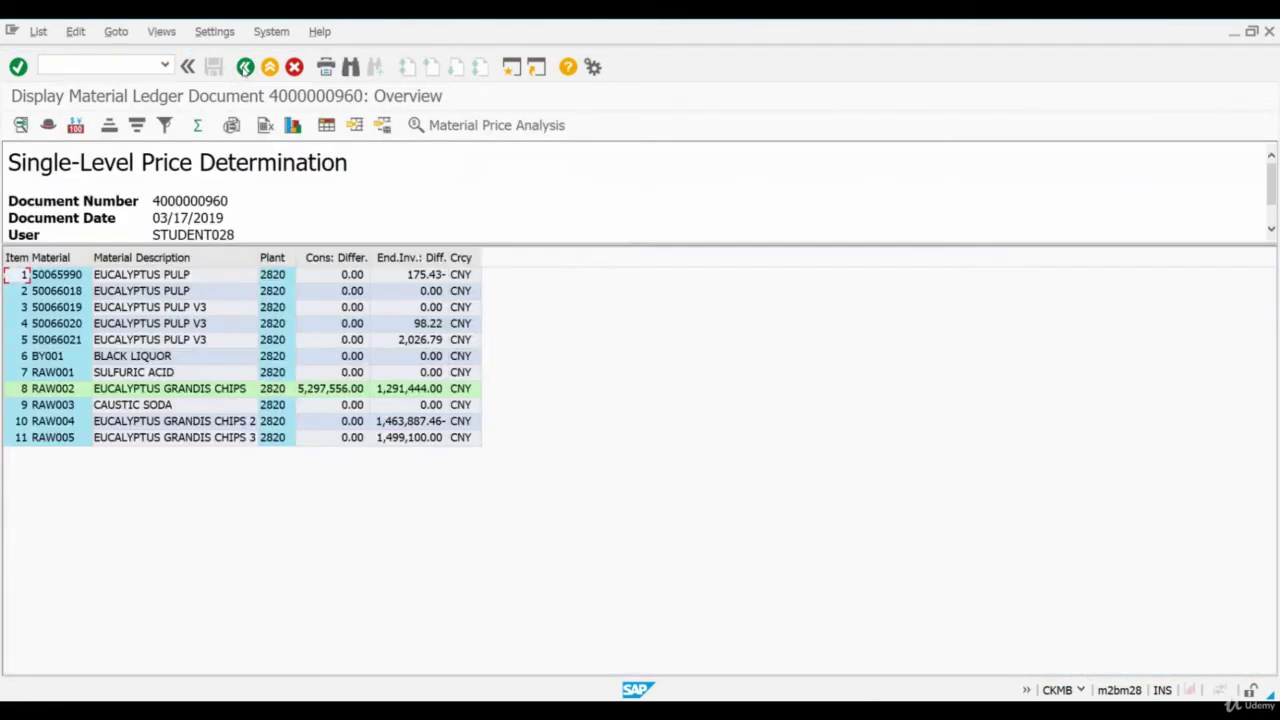
left_click(245, 67)
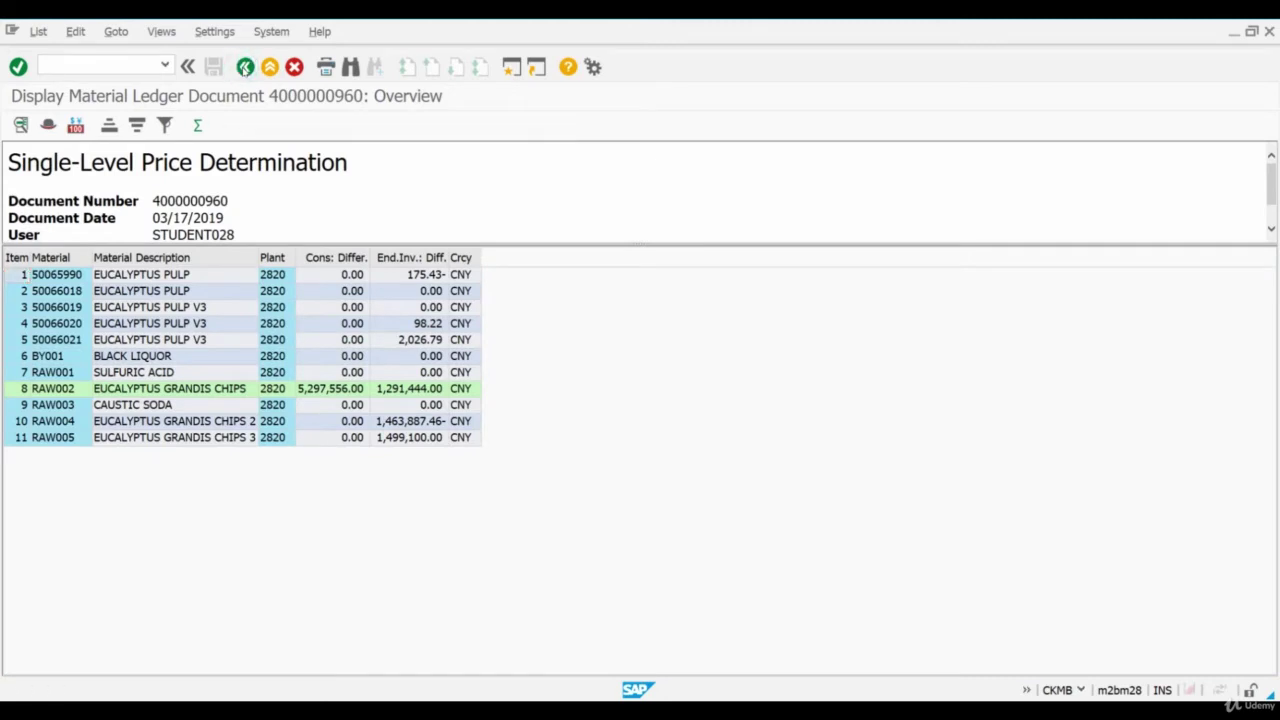
double_click(518, 352)
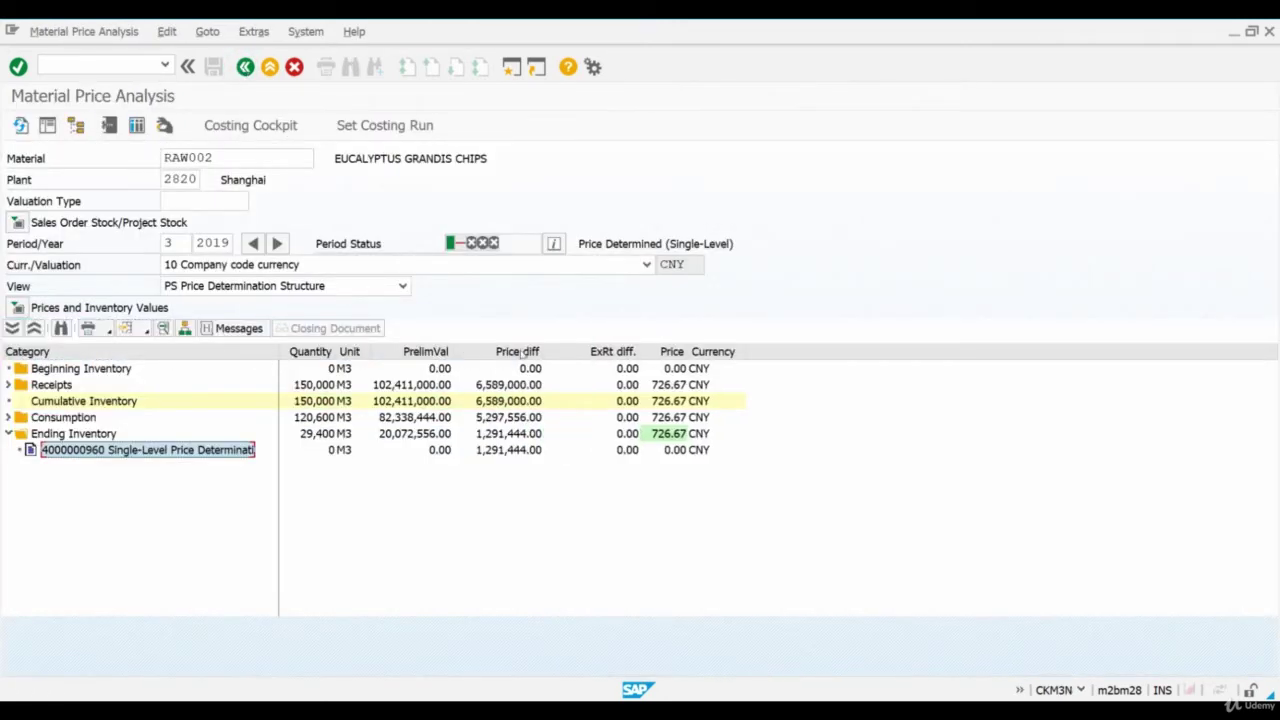
left_click(668, 433)
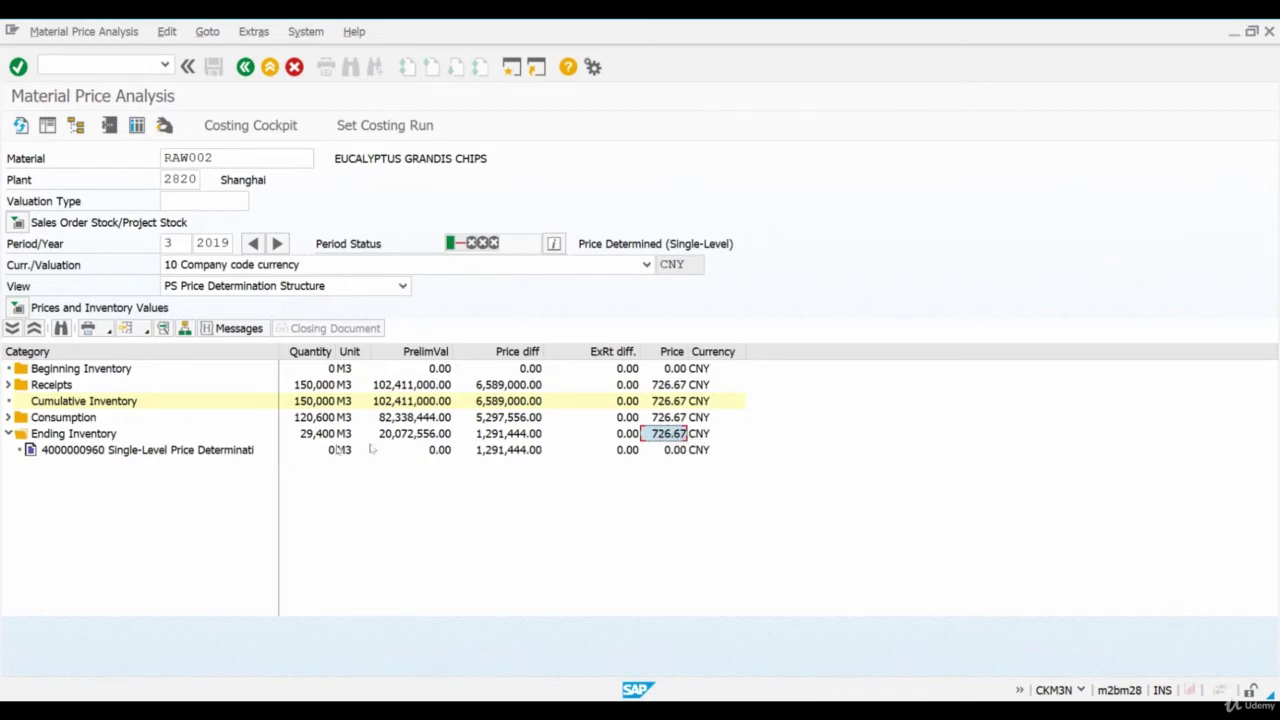
left_click(701, 435)
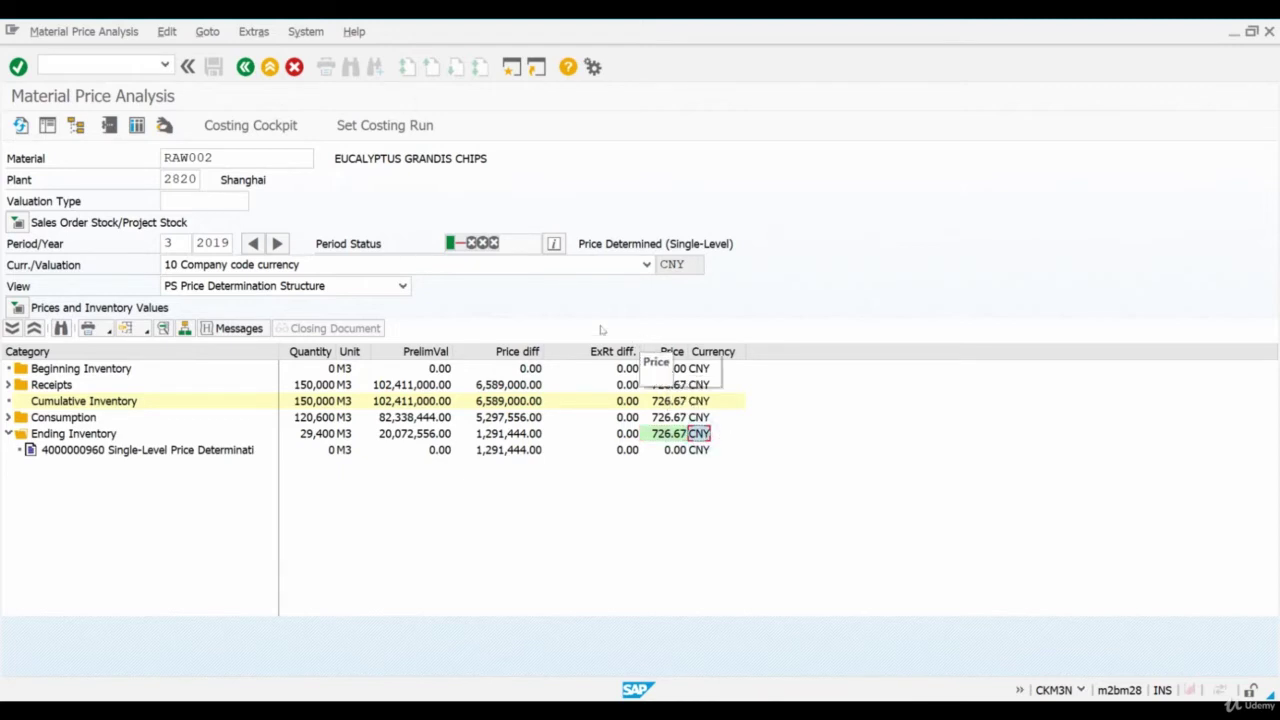
Step: Check RAW002's period status and display the material price analysis for 50065990
mouse_move(450, 247)
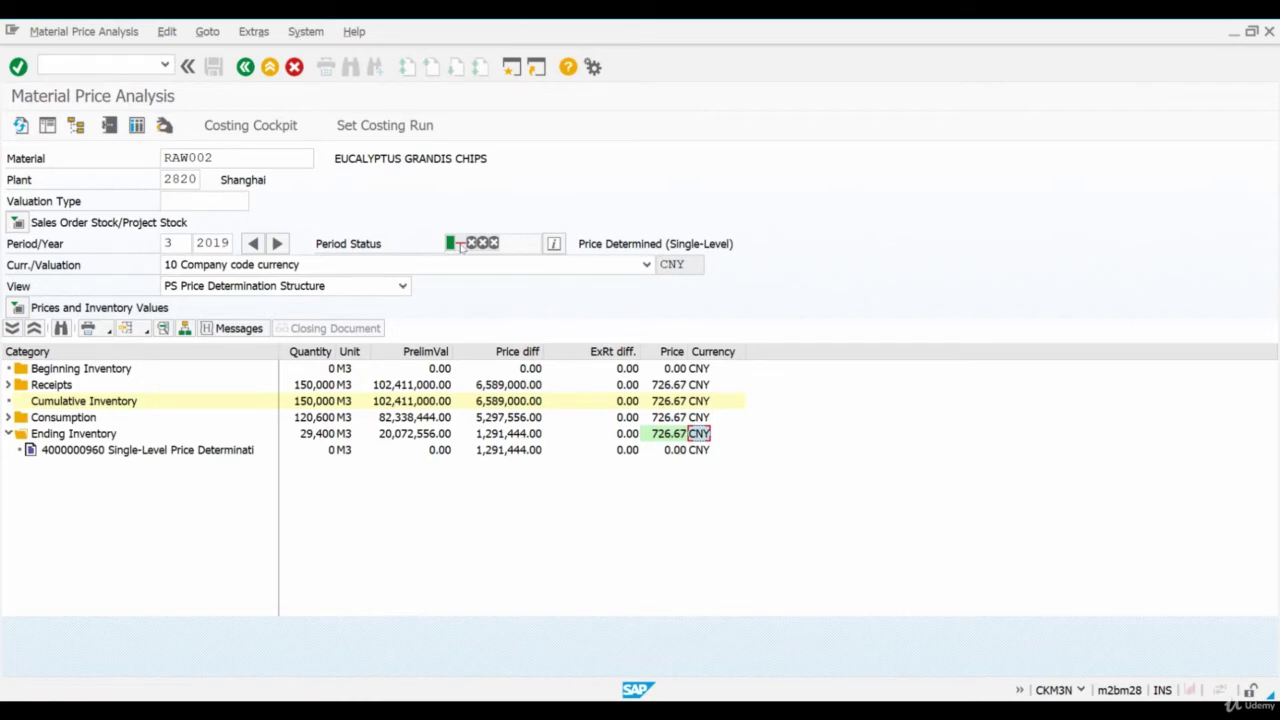
double_click(251, 156)
key("BackSpace")
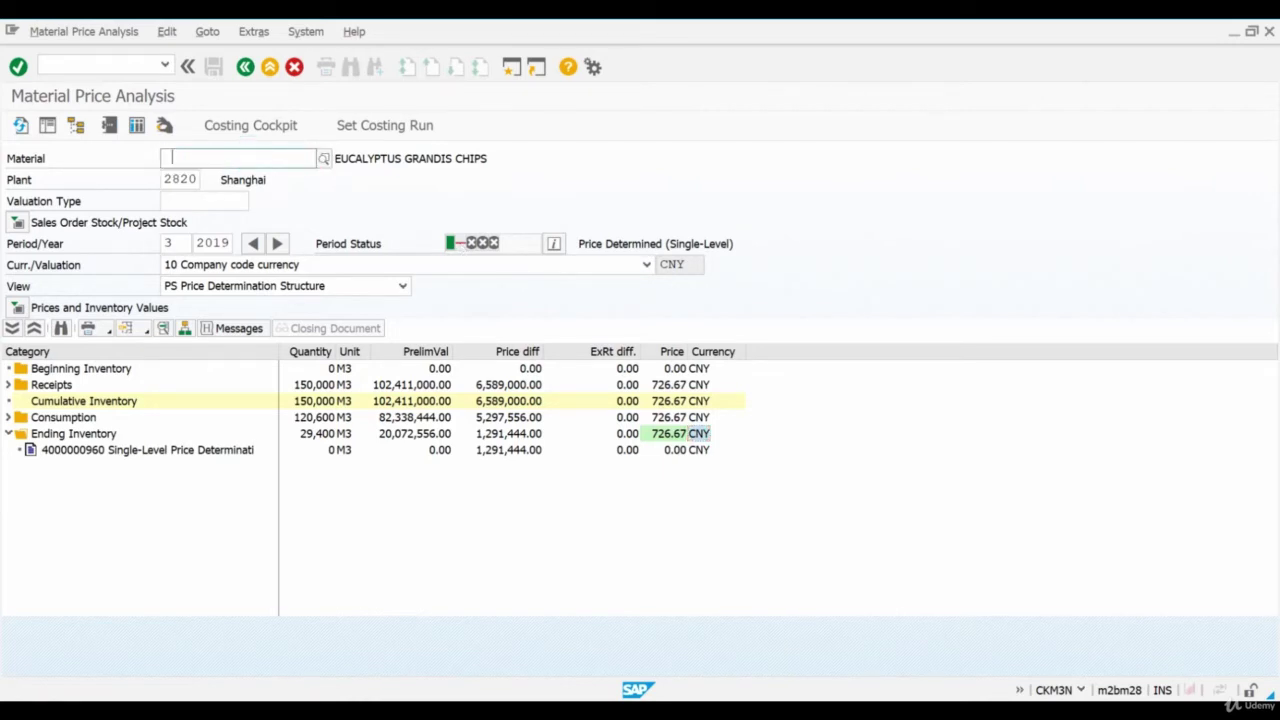
left_click(243, 191)
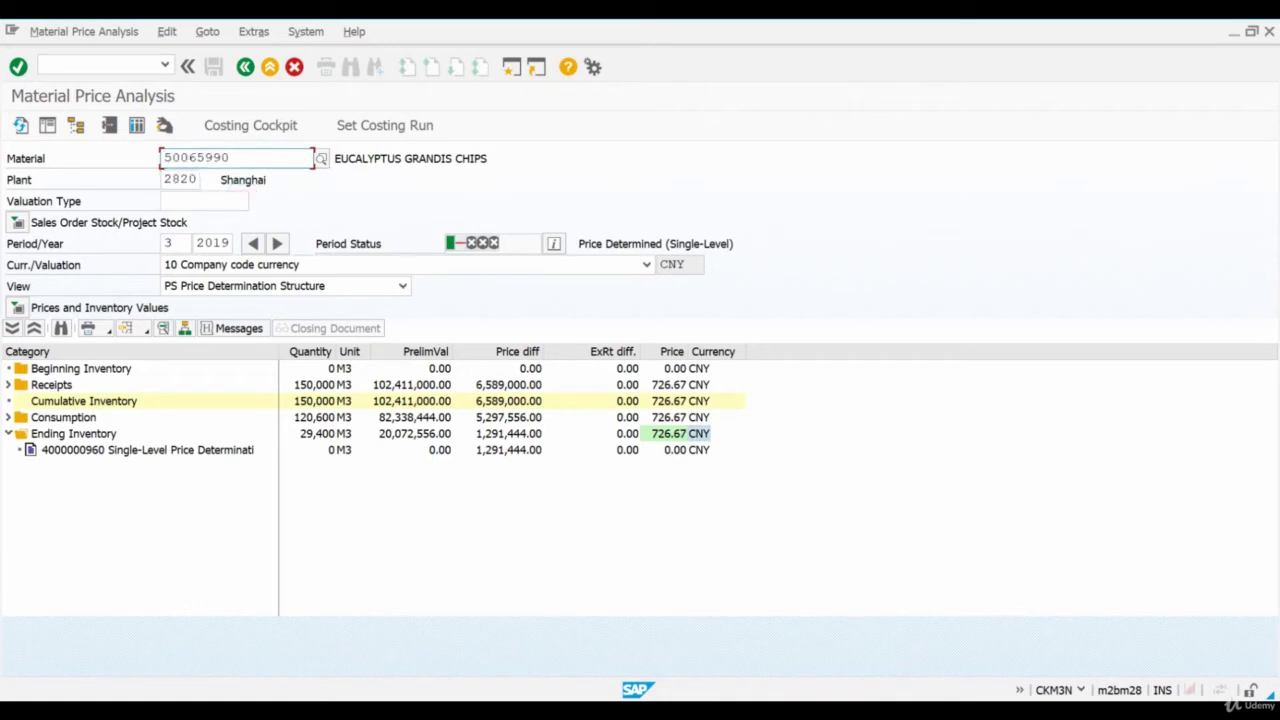
key("Return")
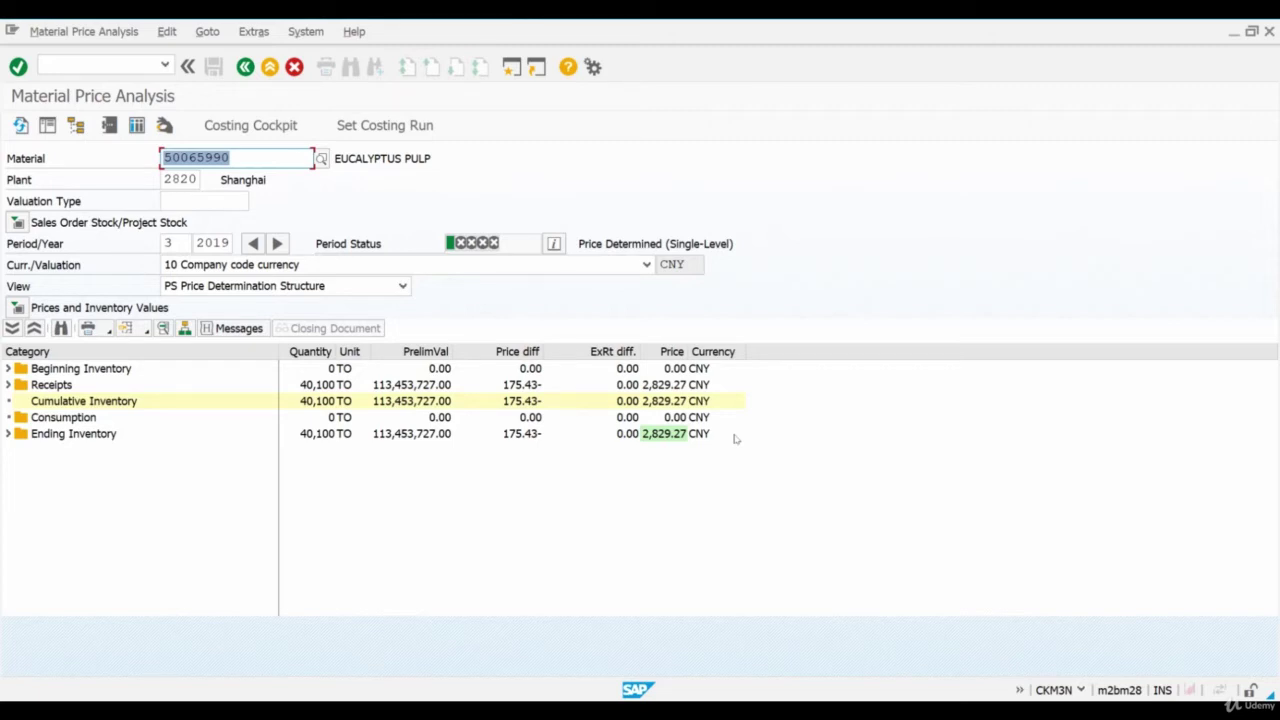
Step: Return to the costing cockpit and refresh the flow step status with direct processing
left_click(460, 628)
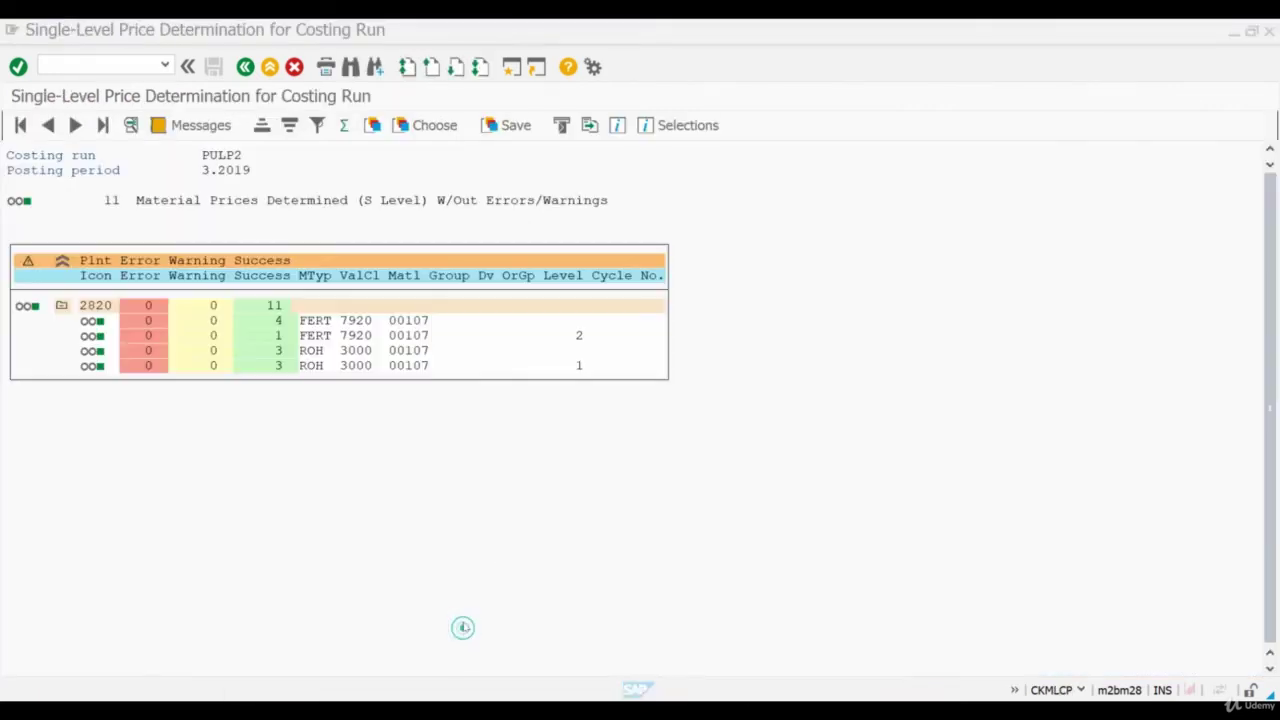
left_click(245, 66)
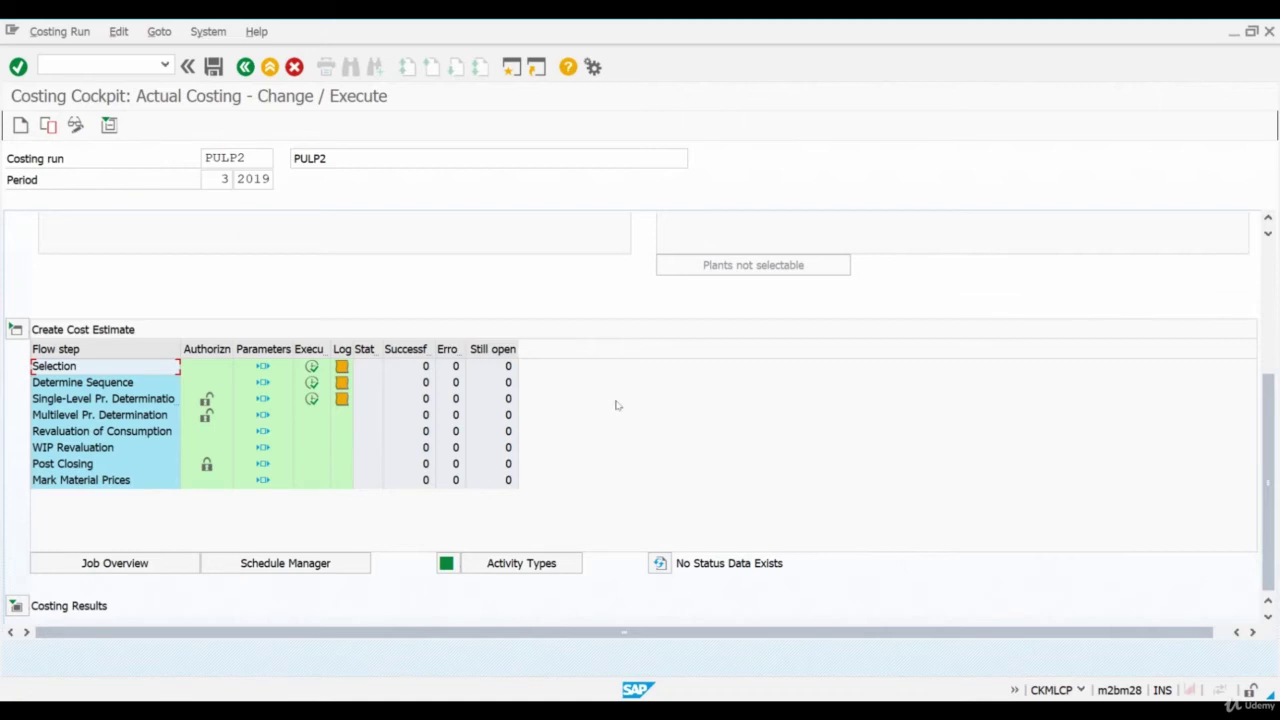
left_click(660, 563)
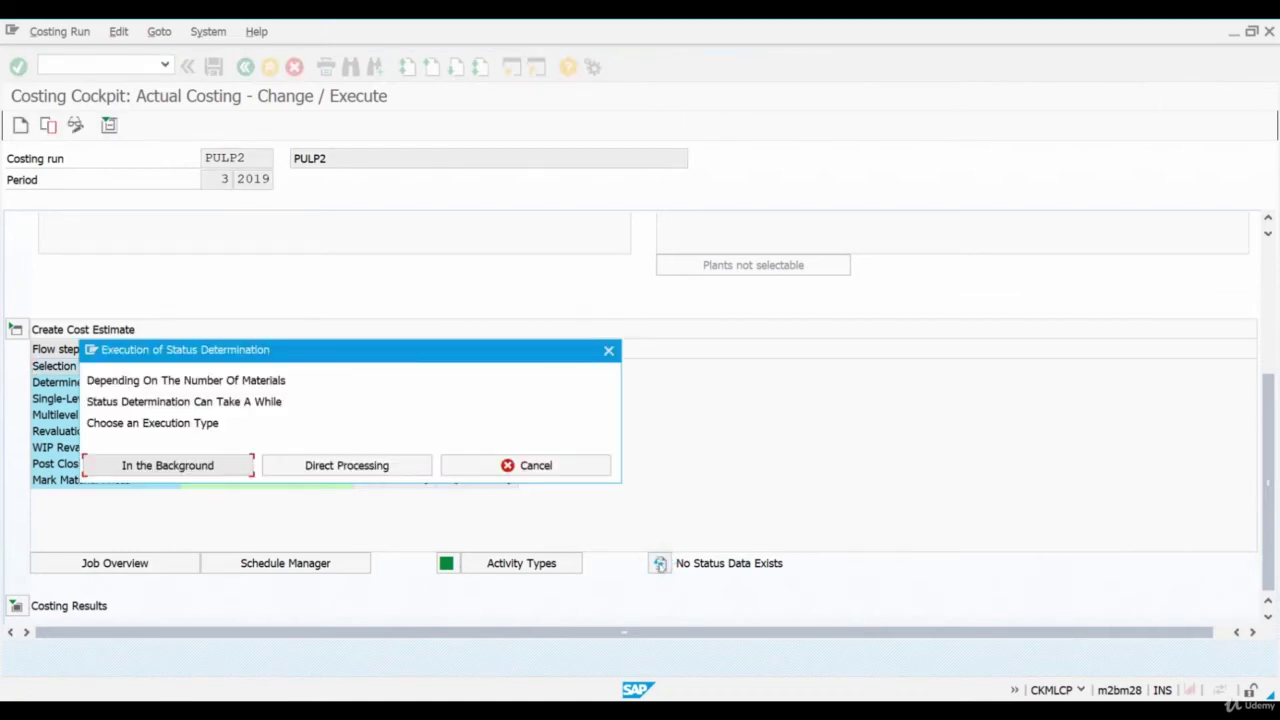
left_click(401, 468)
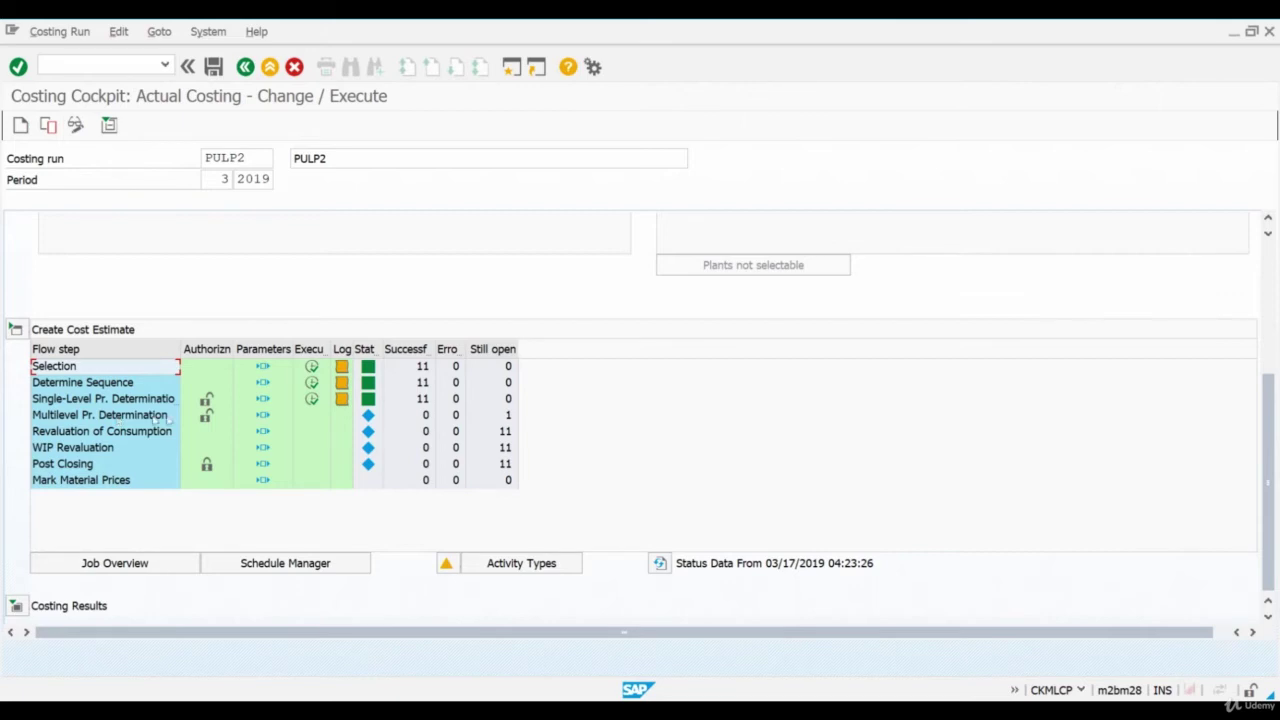
Step: Restrict the Multilevel Pr. Determination parameters of the costing run to material 50065990 and plant 2820
left_click(262, 415)
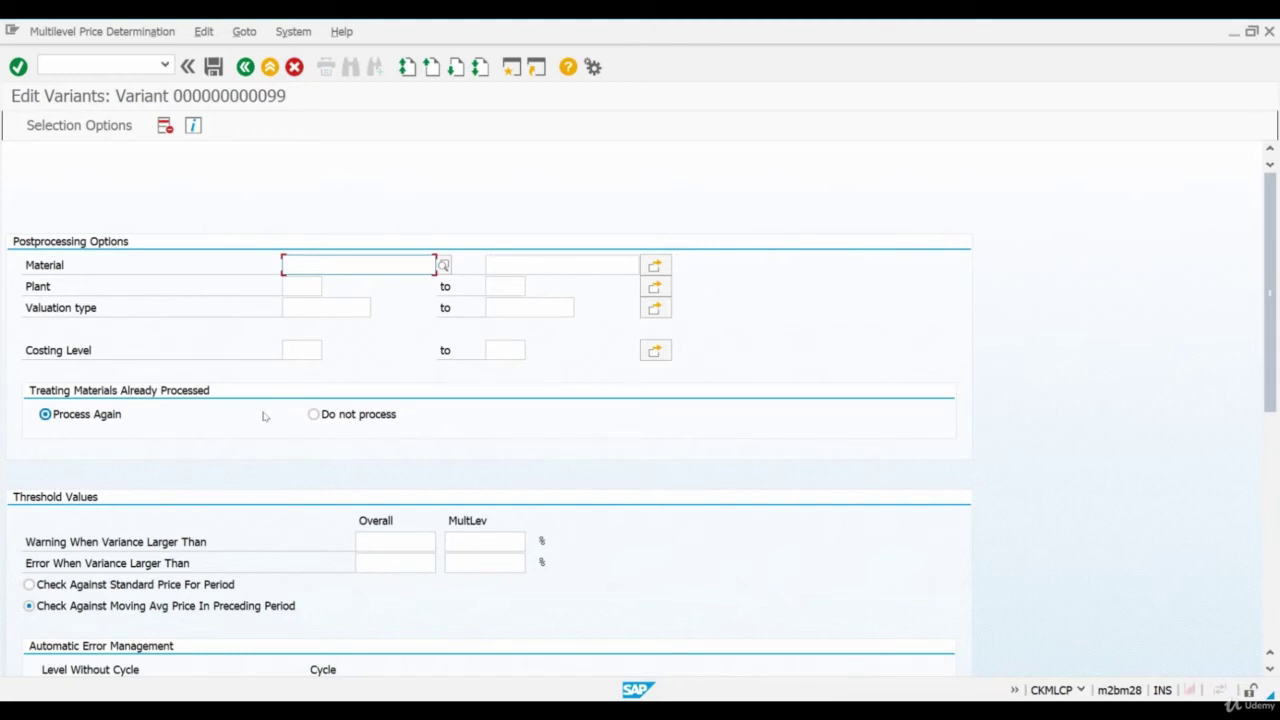
left_click(351, 260)
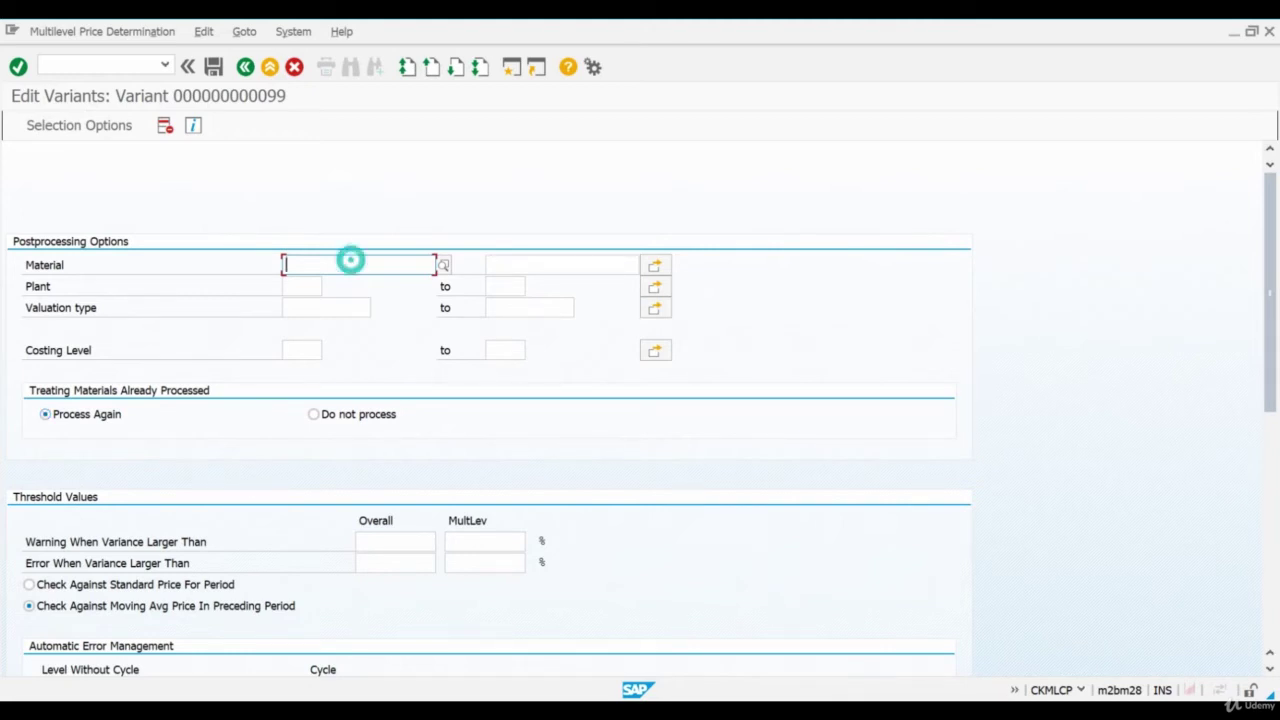
type("50065990")
left_click(305, 286)
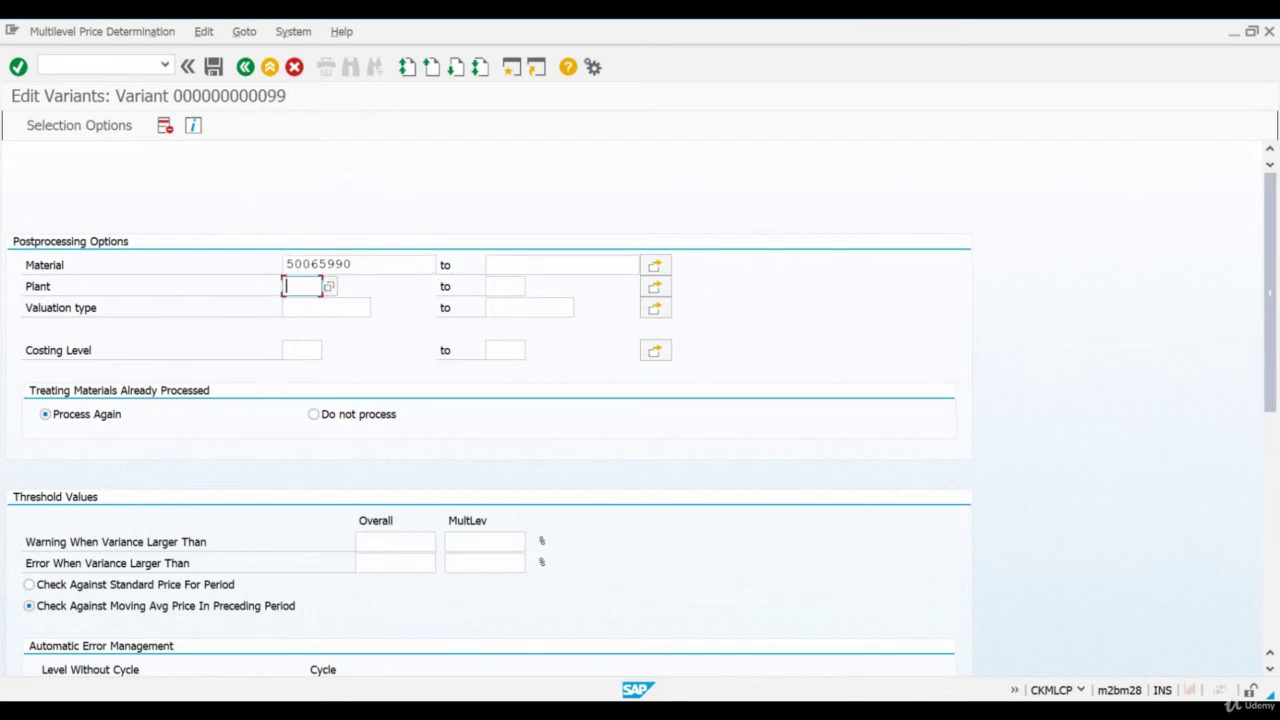
type("2820")
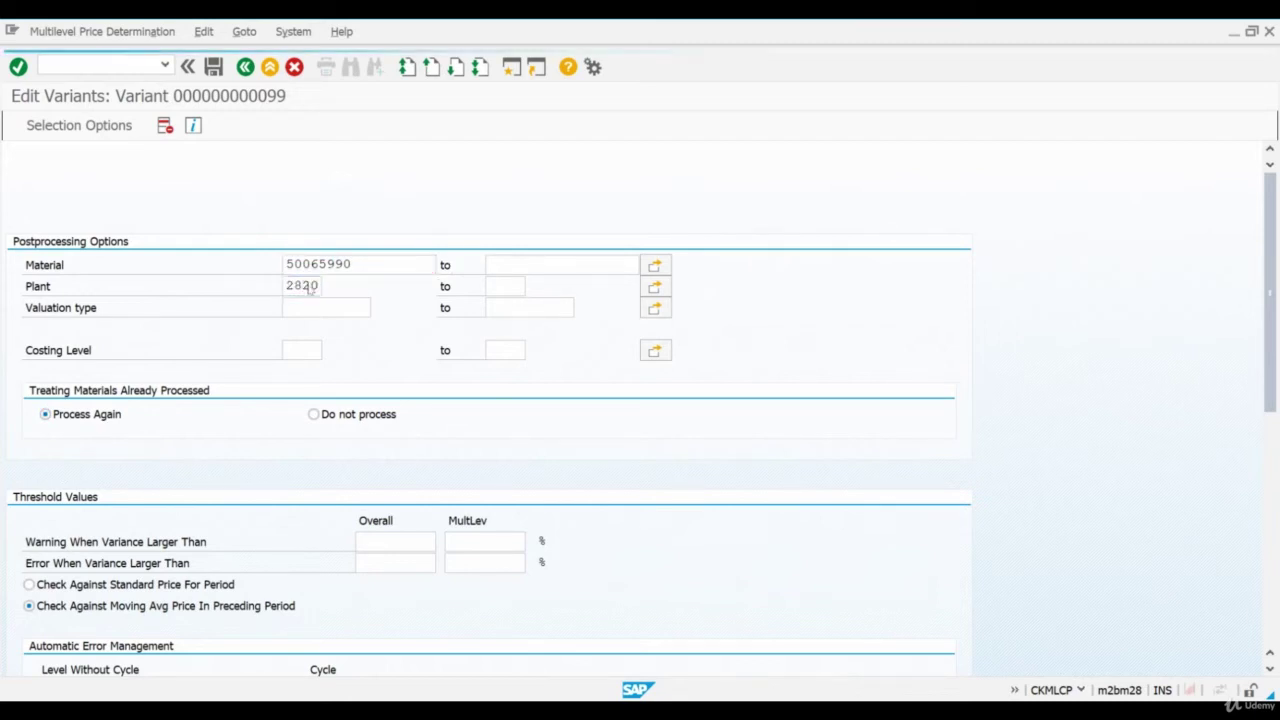
double_click(309, 287)
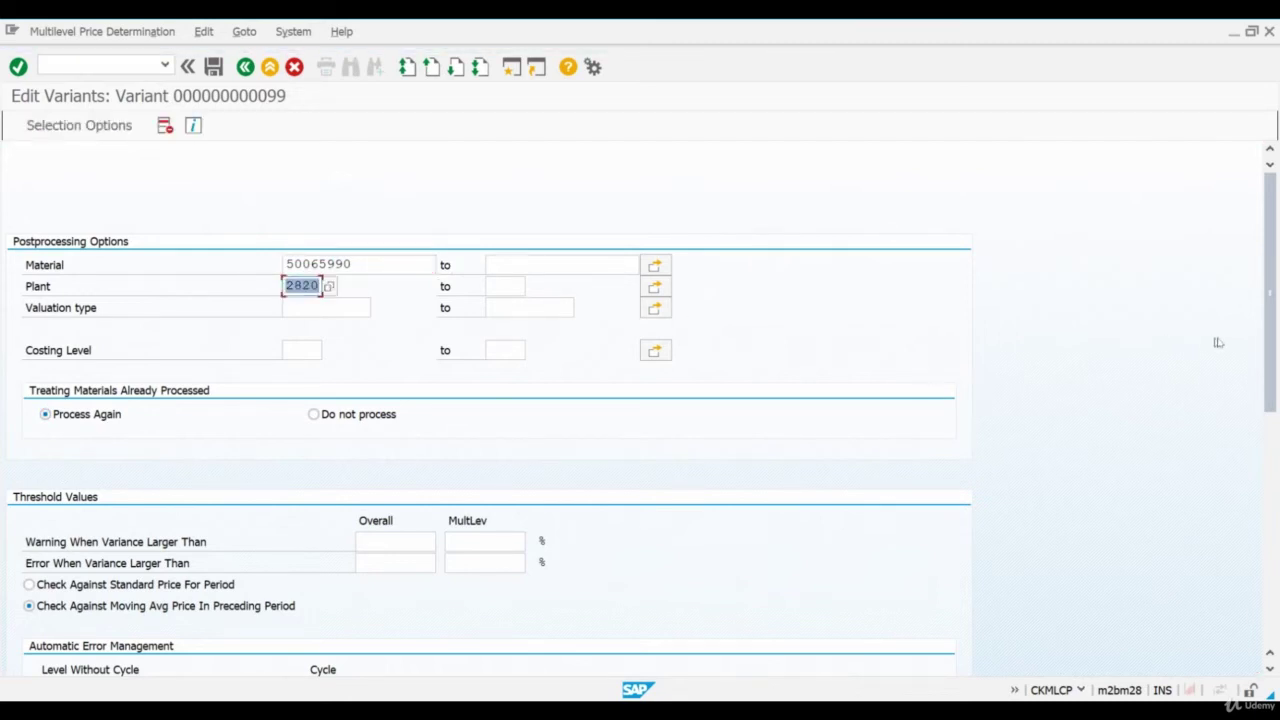
Step: Turn off Background Processing for multilevel price determination, save the variant values, and return to the costing cockpit
left_click_drag(1267, 340, 1268, 566)
left_click(135, 576)
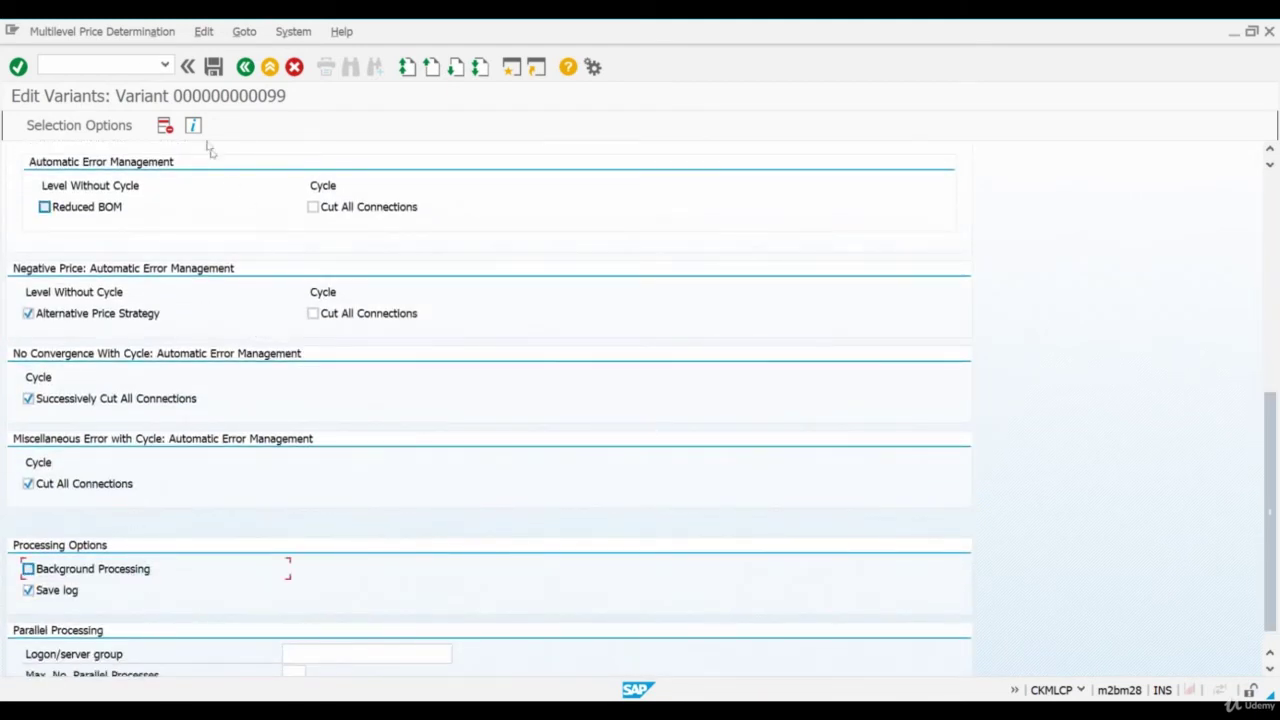
left_click(213, 66)
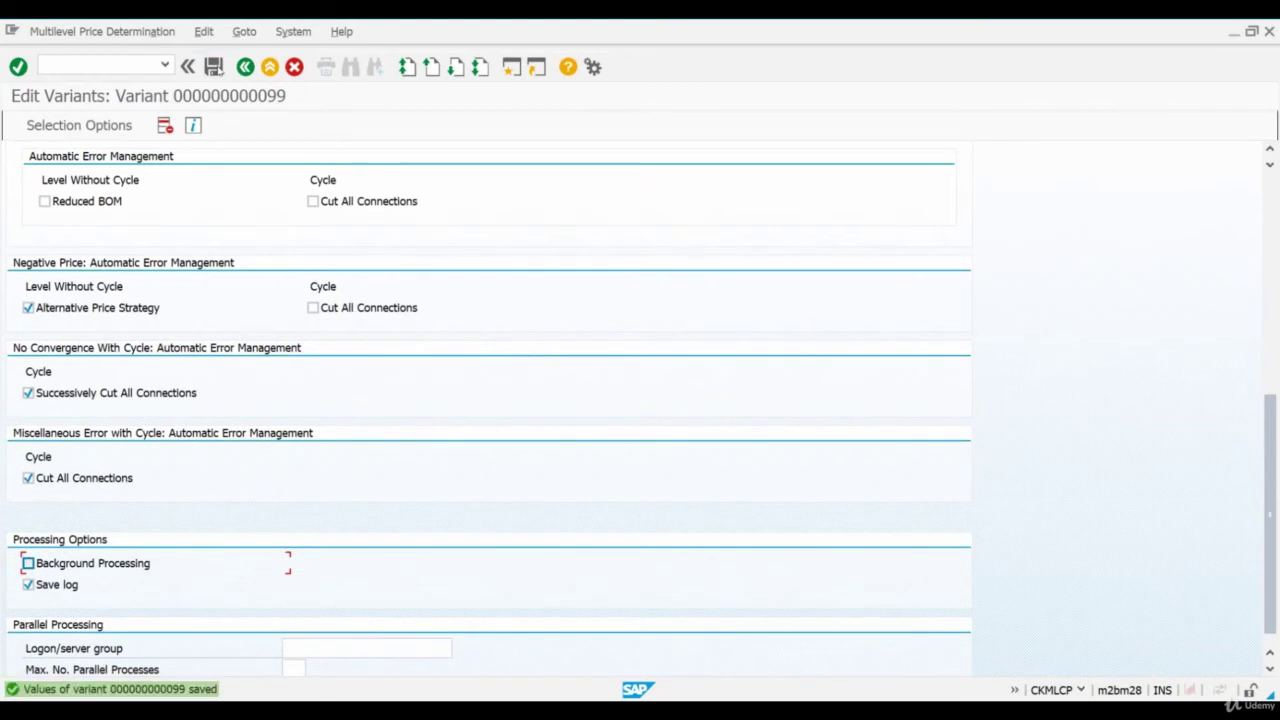
left_click(245, 66)
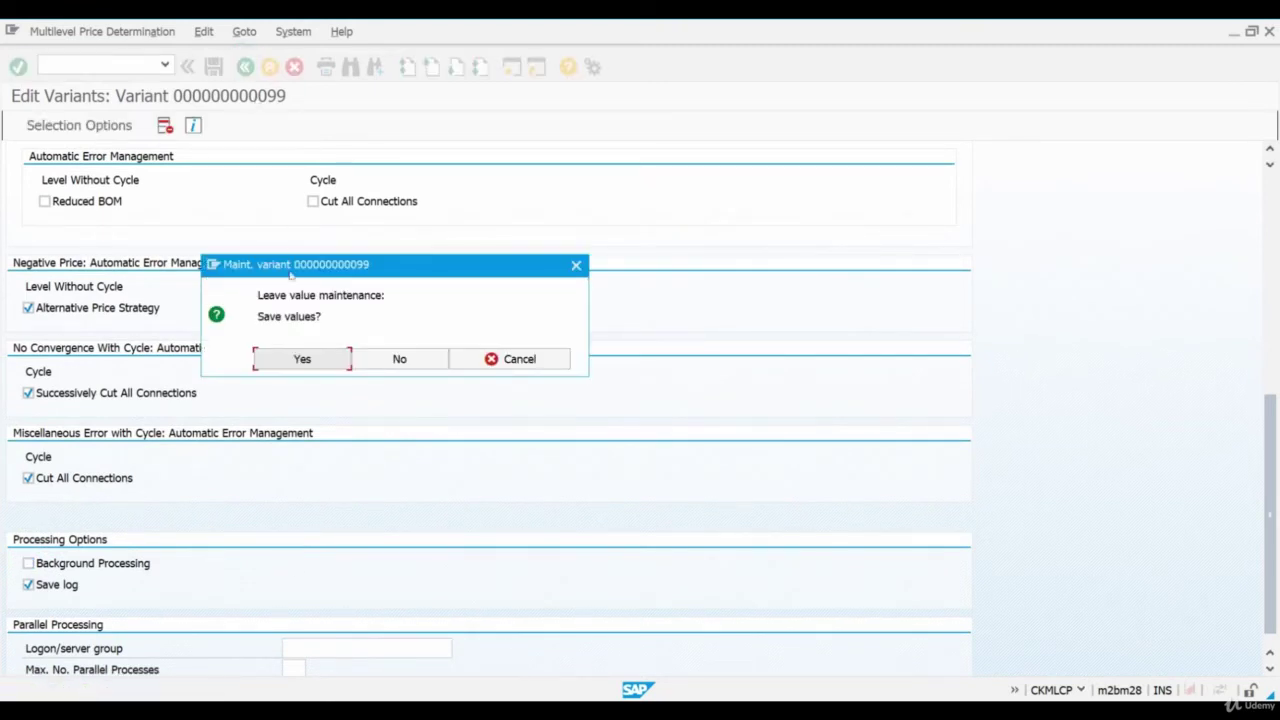
left_click(303, 360)
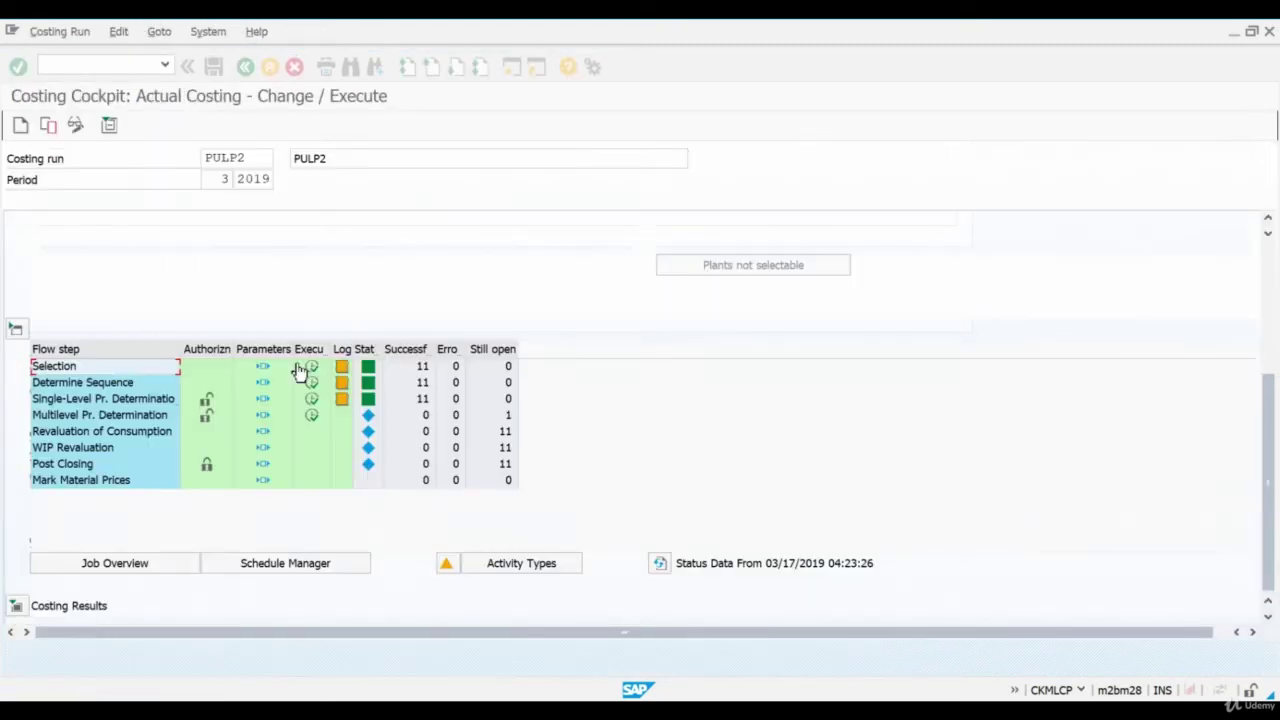
Step: Execute multilevel price determination, expand the level 2 entry in the result list, and return to the costing cockpit
left_click(312, 418)
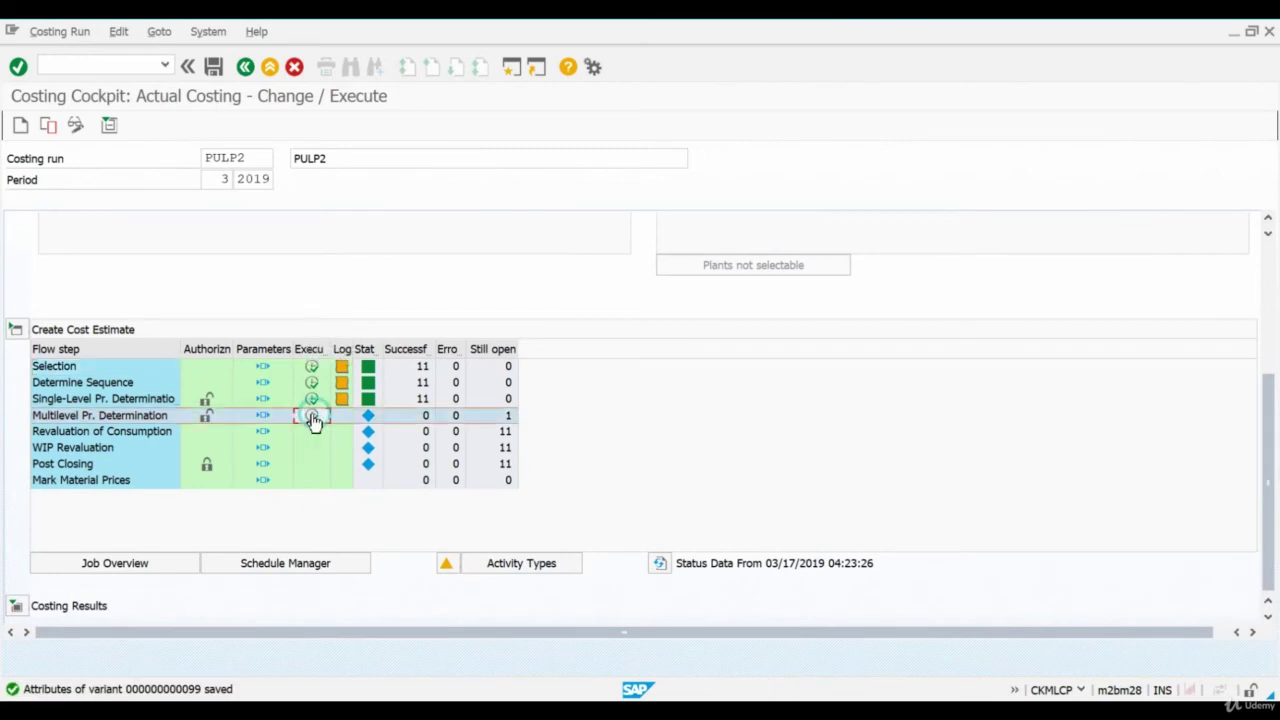
left_click(312, 418)
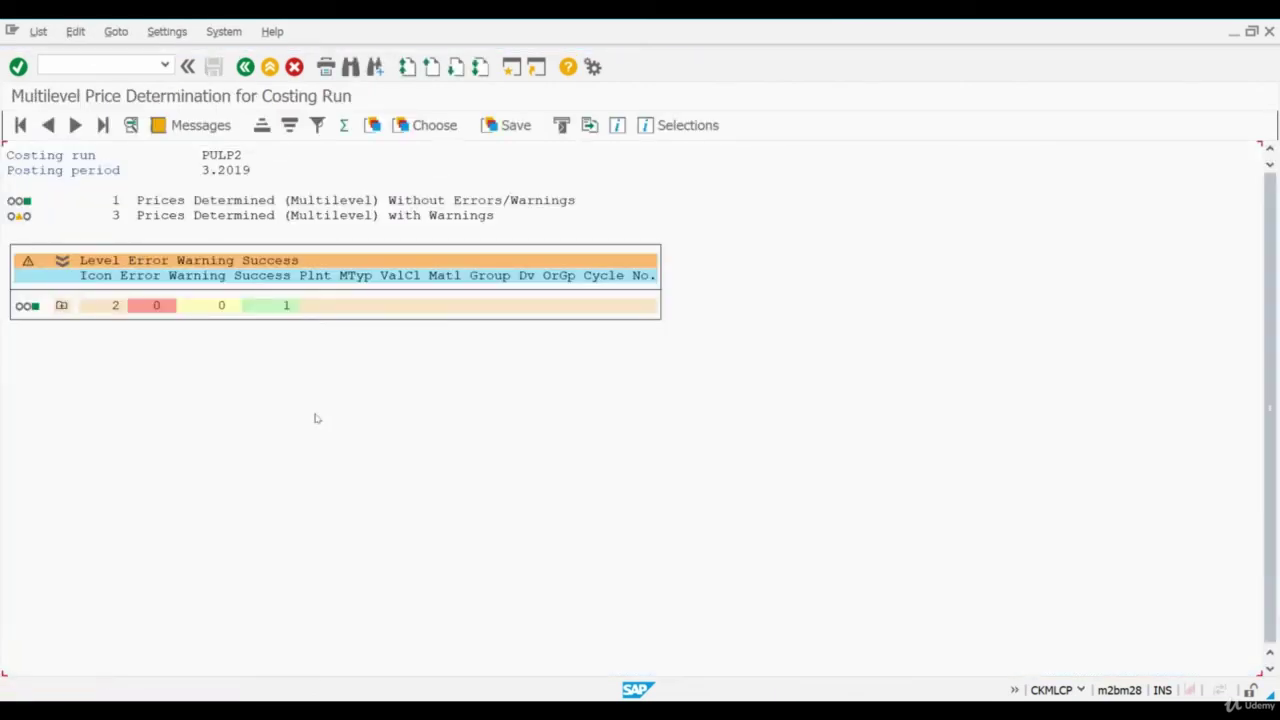
left_click(61, 305)
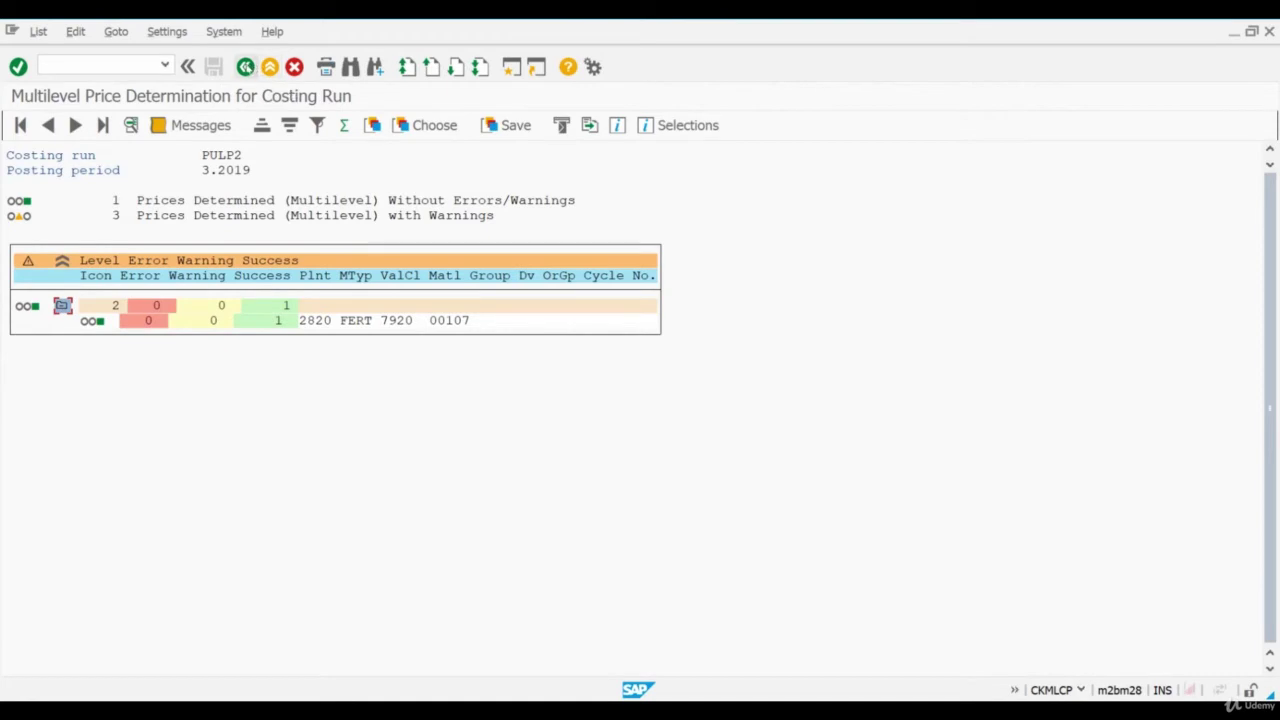
left_click(245, 66)
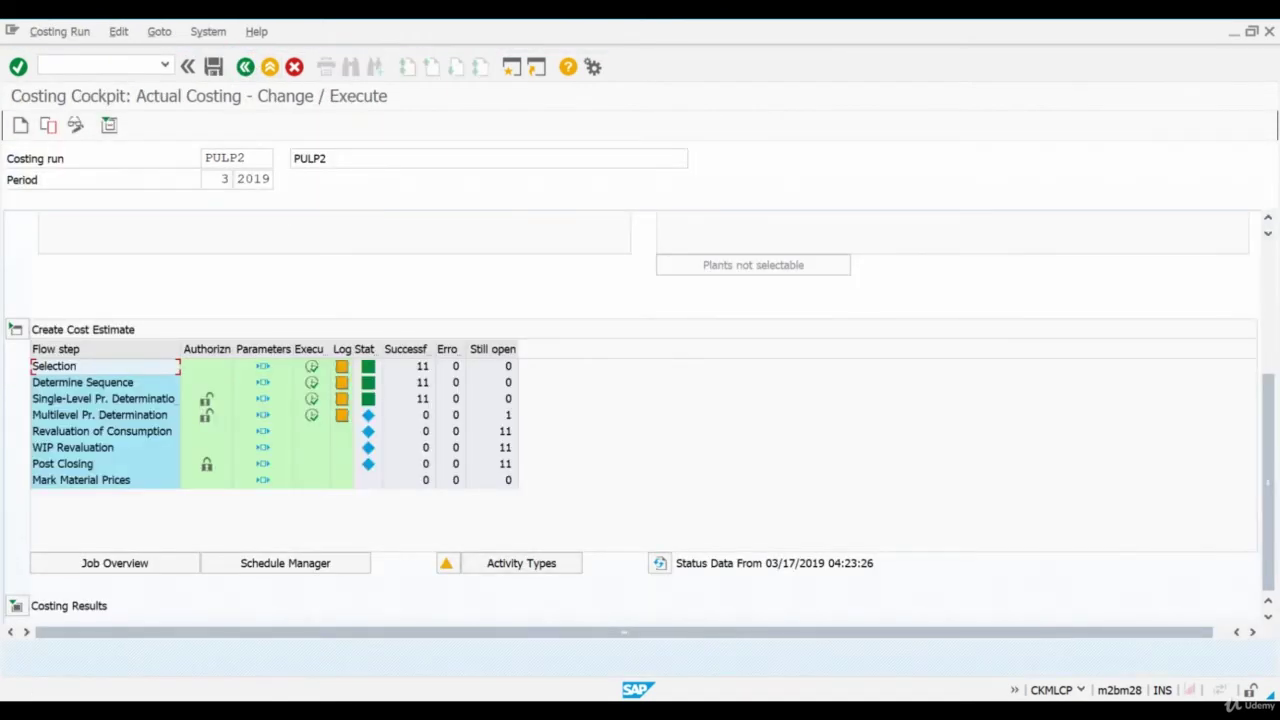
Step: Switch to the Material Price Analysis session and restart transaction /nckm3n to reload the data for material 50065990
mouse_move(490, 710)
left_click(573, 658)
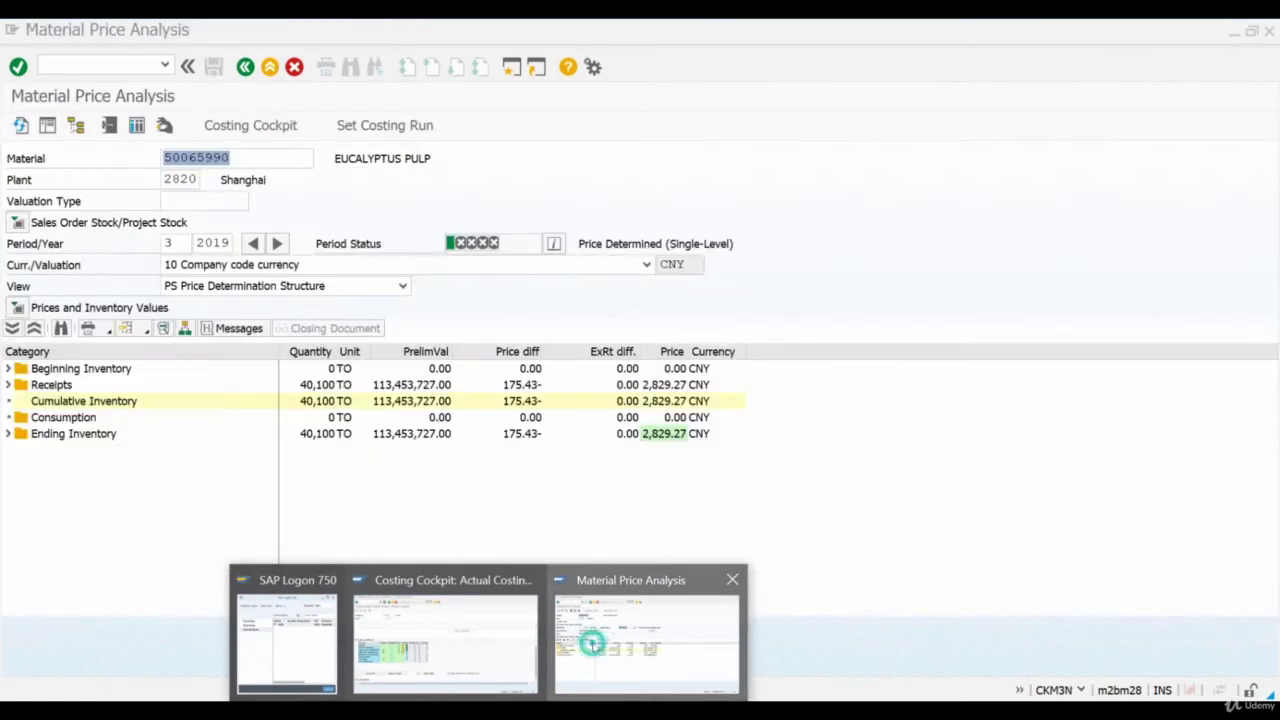
left_click(672, 436)
type("/nckm")
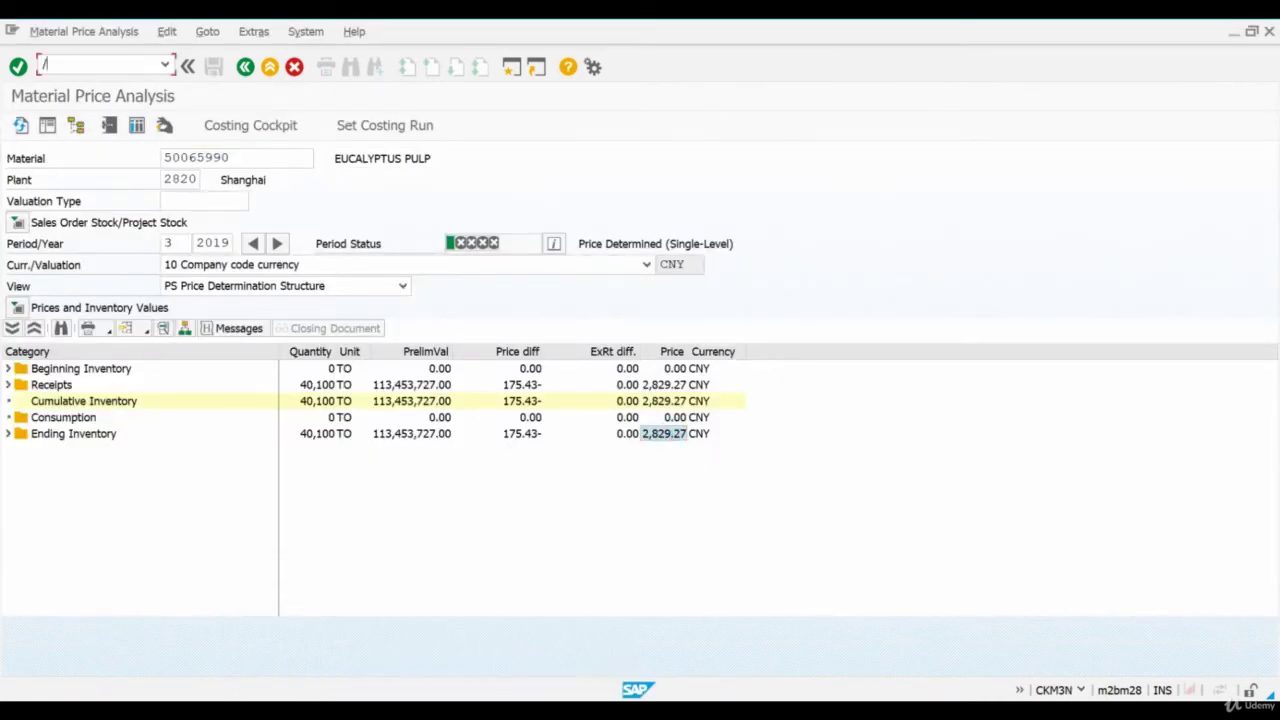
type("3n")
key("Return")
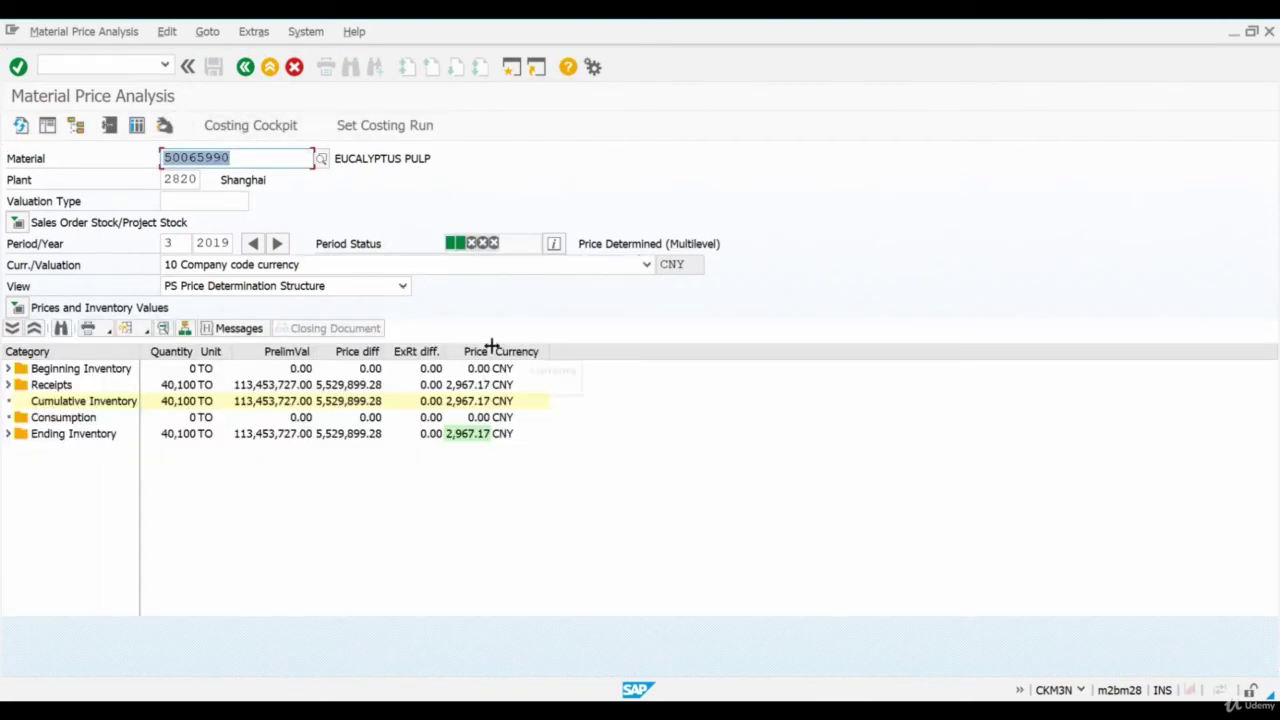
Step: Widen the Price column and check the ending inventory price and currency of material 50065990
left_click_drag(490, 351, 534, 350)
left_click(516, 437)
left_click(545, 433)
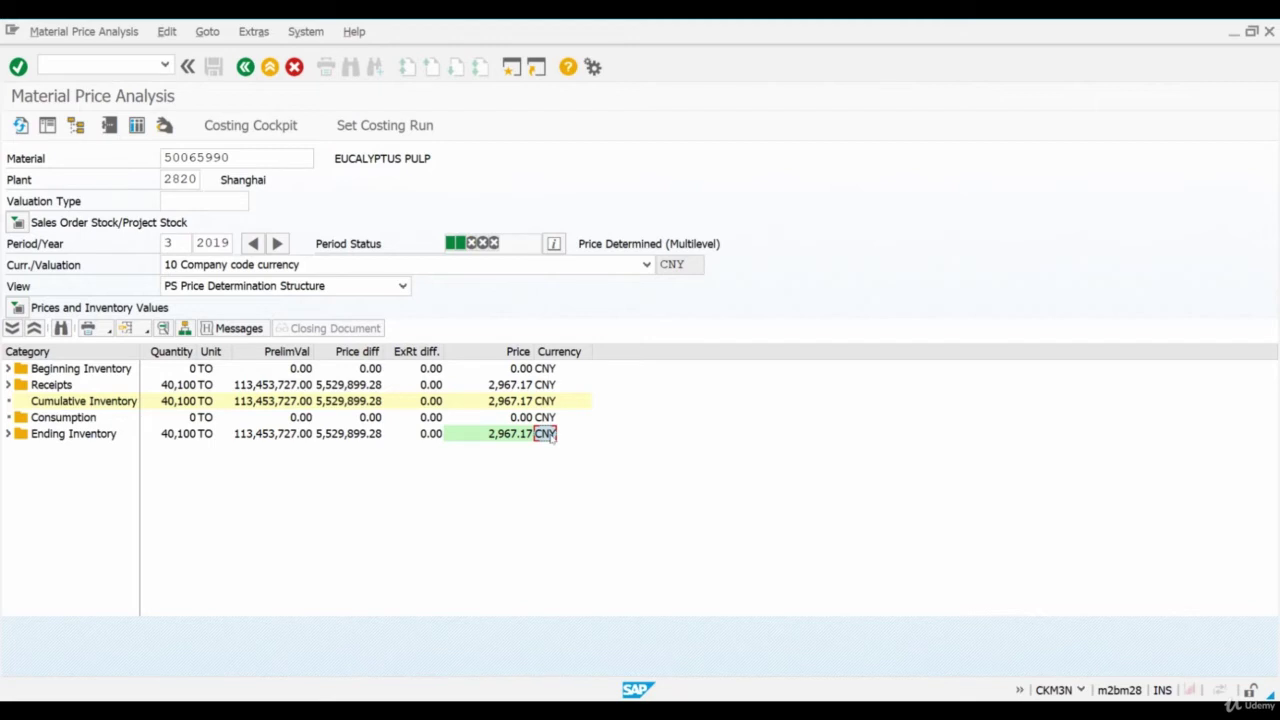
Step: Expand Receipts, Production and Ending Inventory, widen the Category column, and inspect the lower-level receipts and multilevel price determination entries
left_click(8, 384)
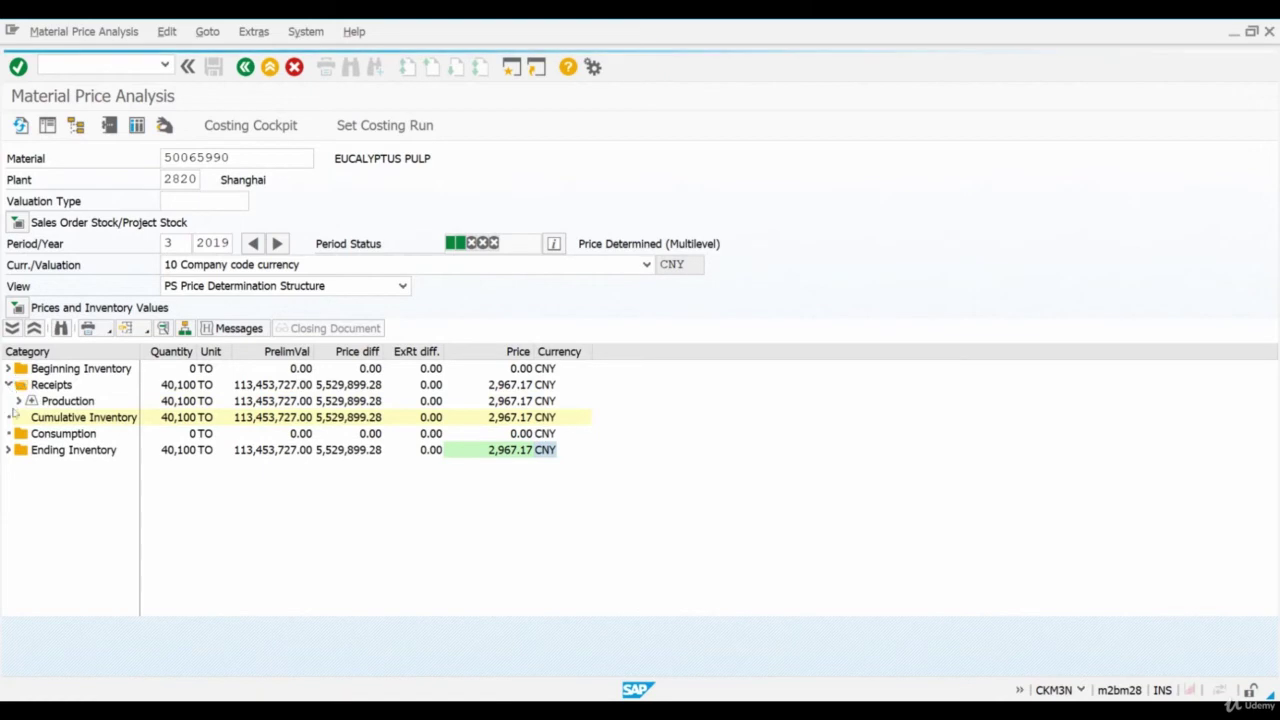
left_click(17, 401)
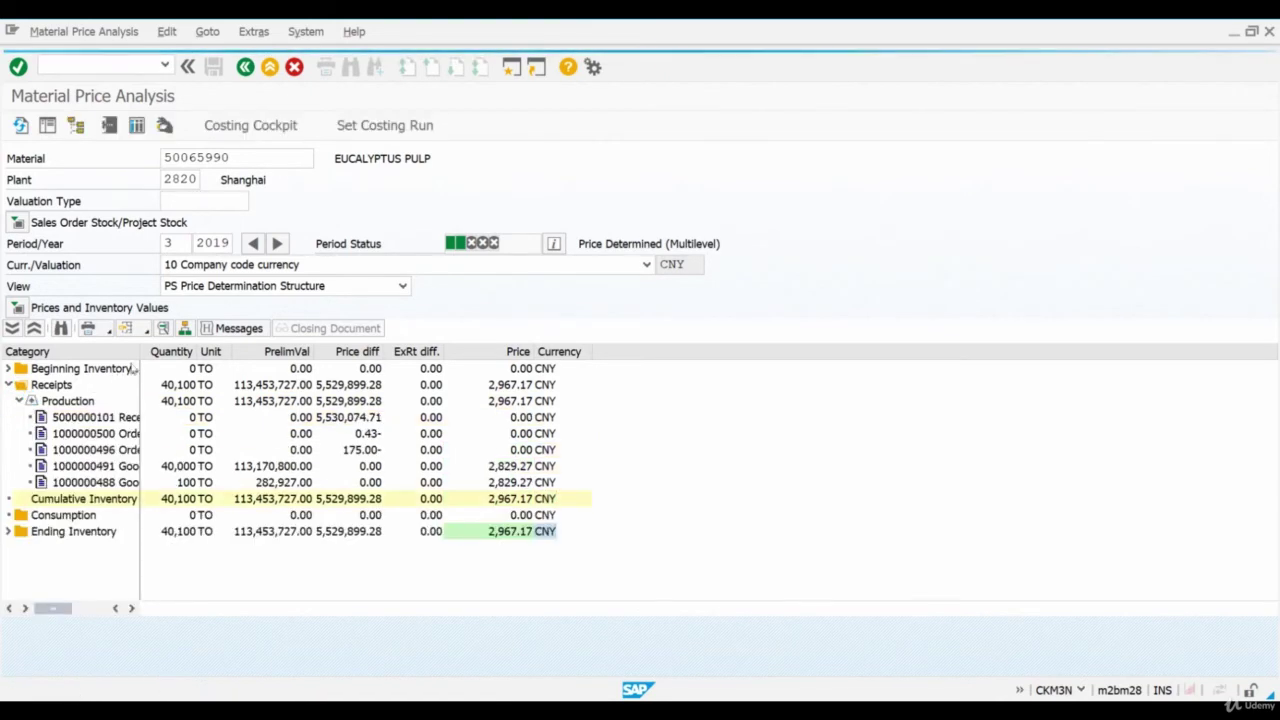
left_click_drag(134, 351, 362, 352)
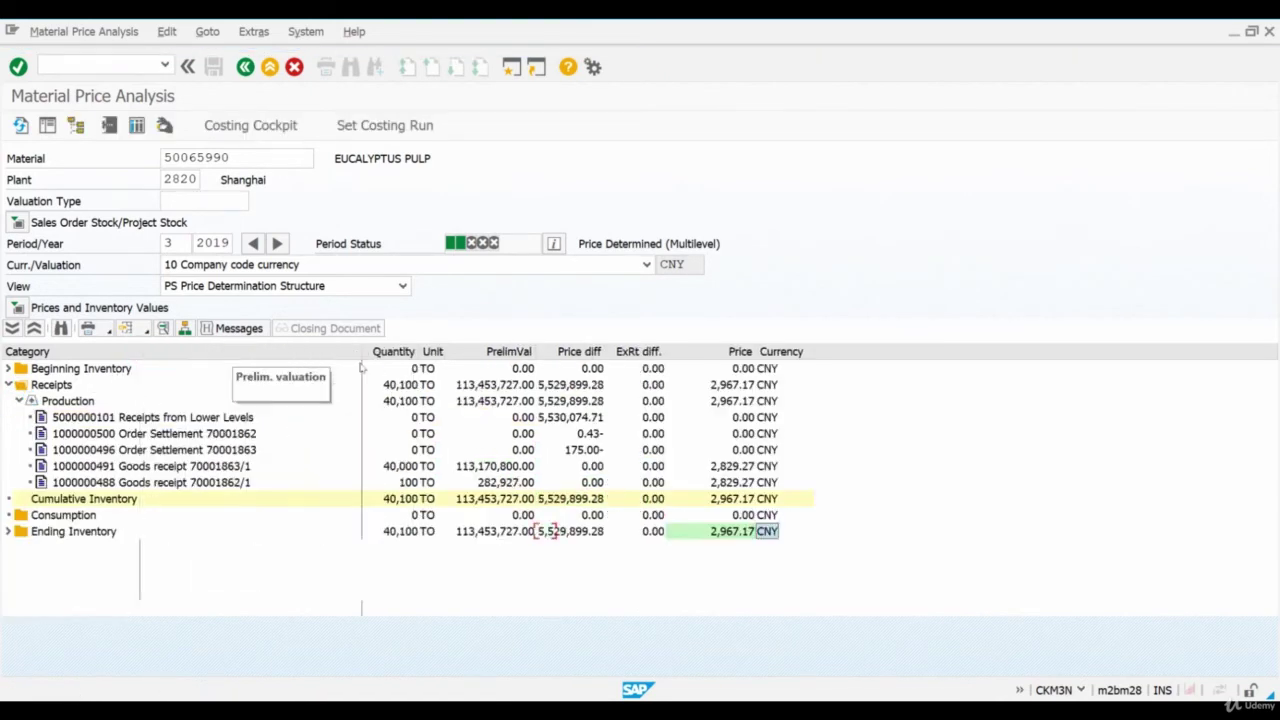
left_click(158, 418)
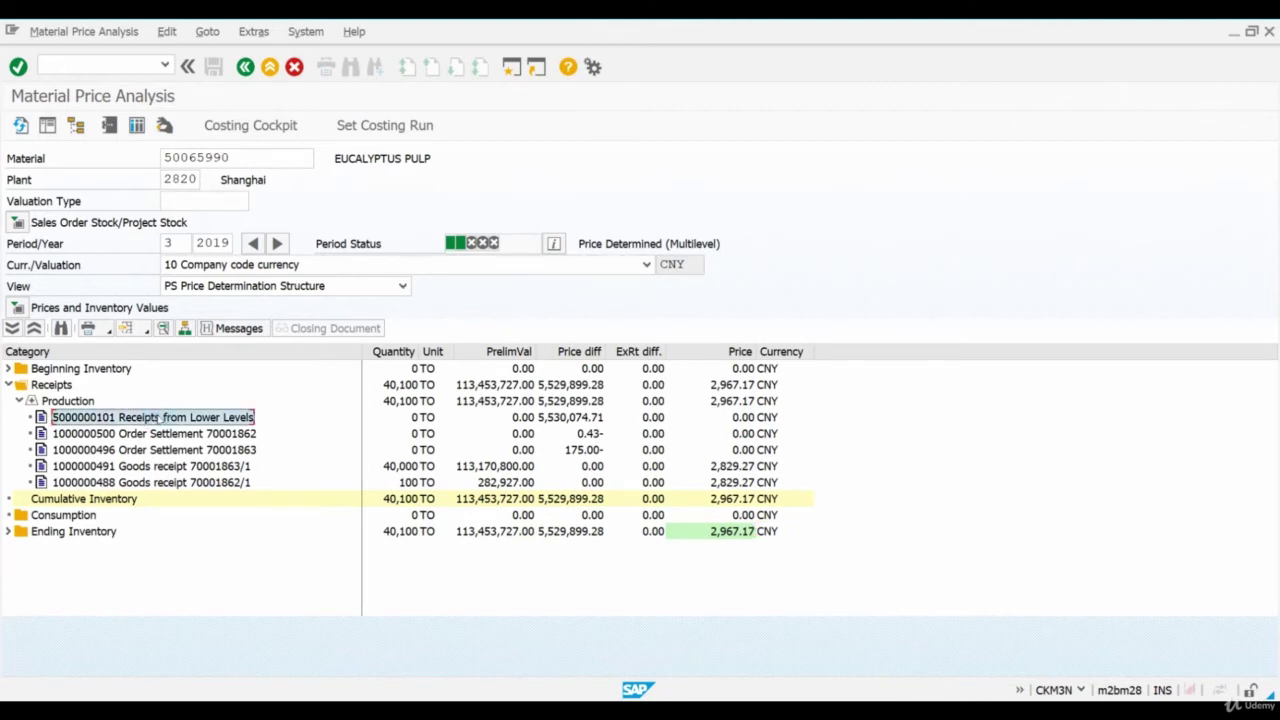
left_click(8, 531)
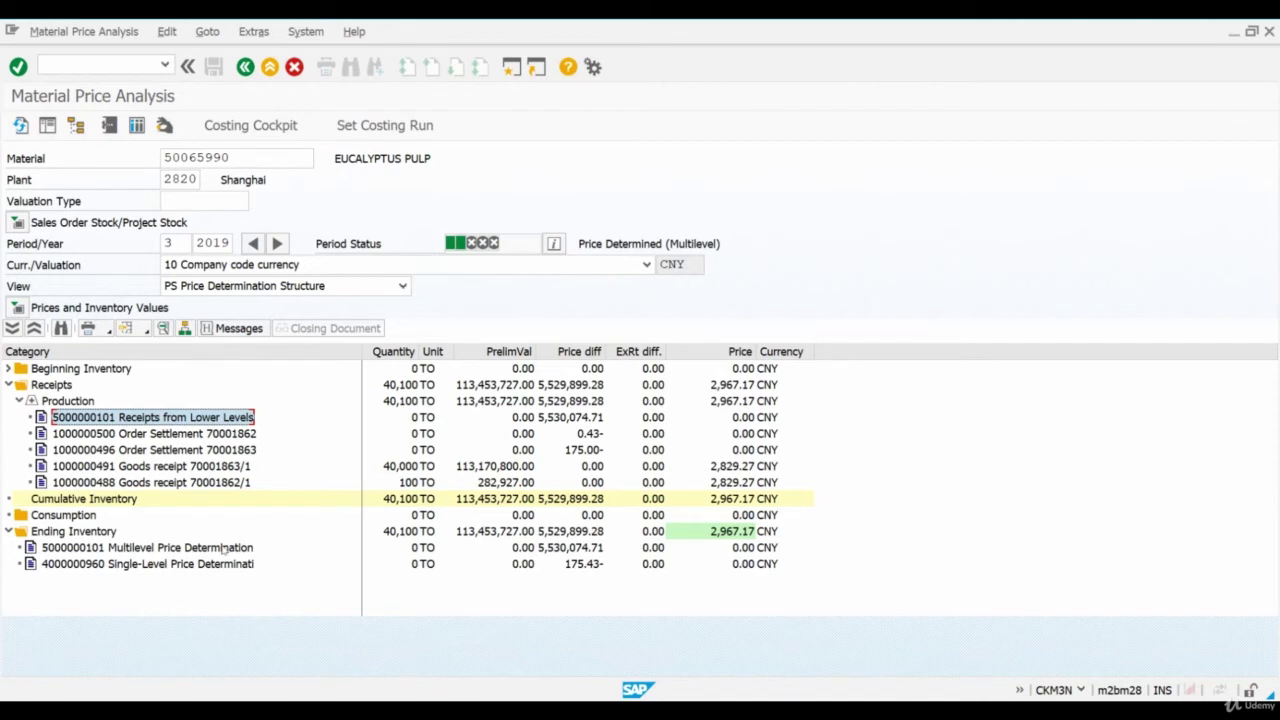
left_click(222, 548)
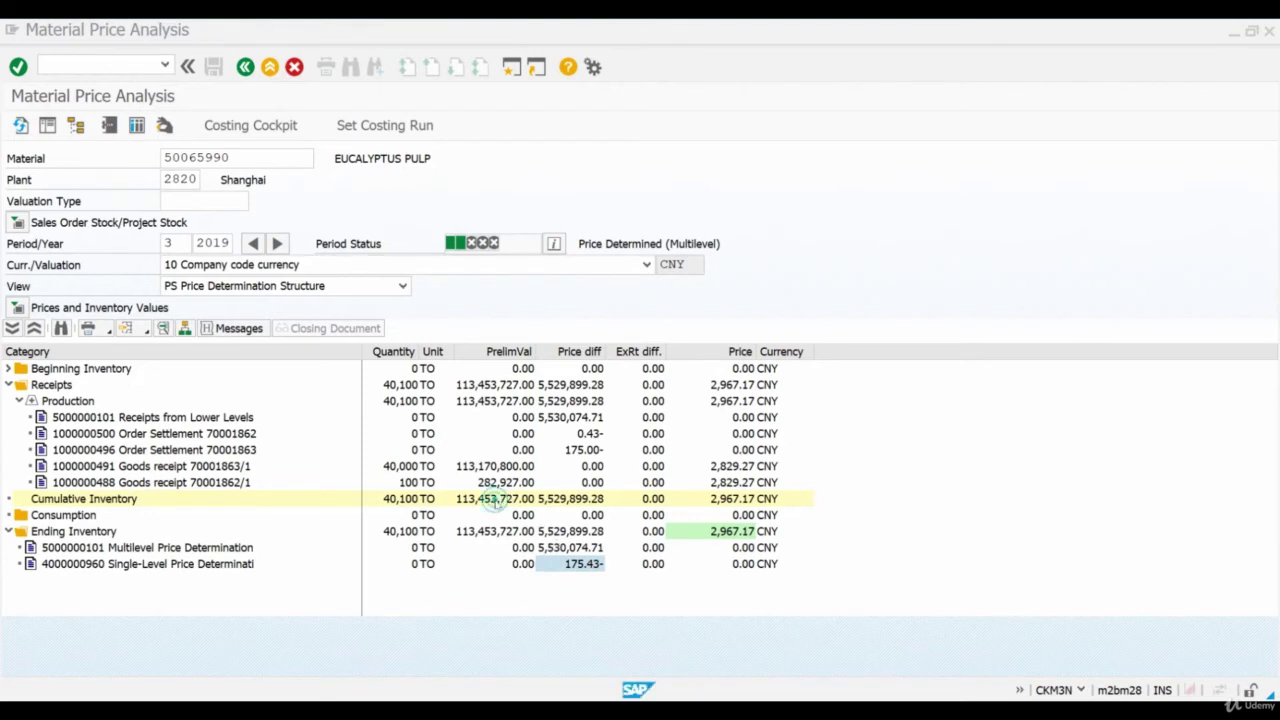
Step: Compare the goods receipts' preliminary values and the order settlement and lower-level price differences with the ending inventory's single-level and multilevel entries
left_click(495, 500)
left_click(495, 466)
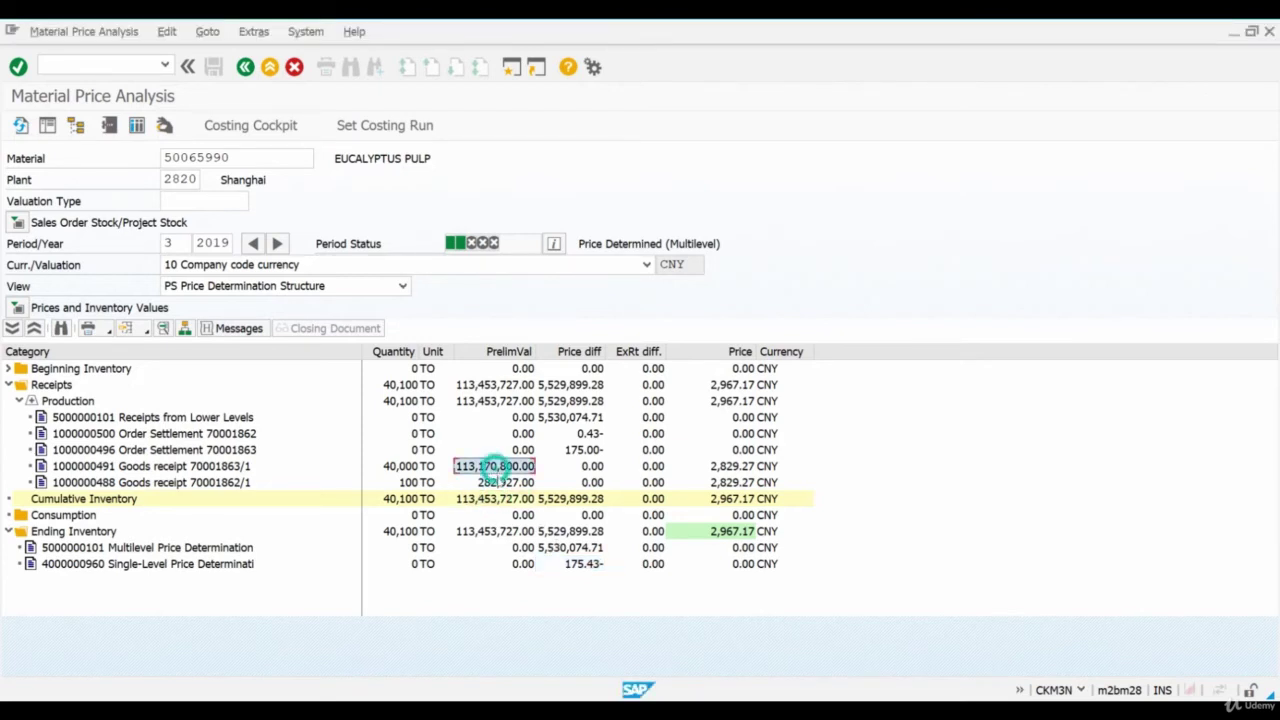
left_click(500, 482)
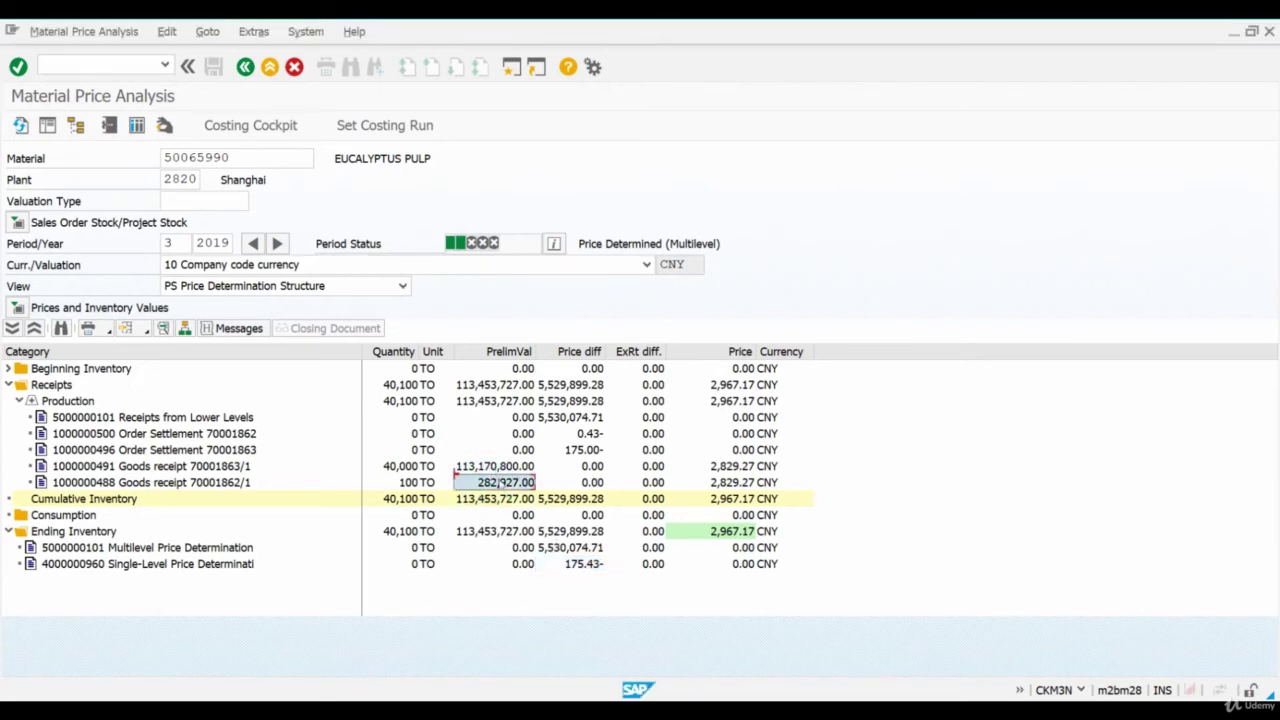
left_click(587, 564)
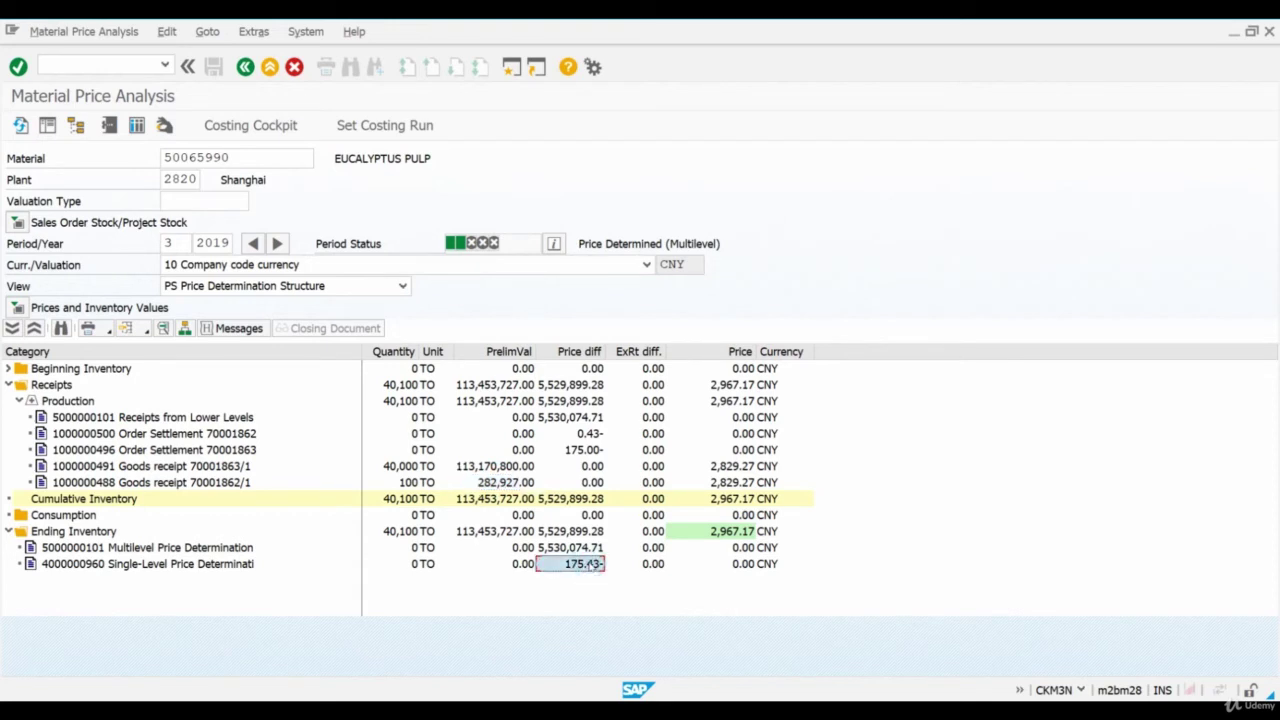
left_click(593, 433)
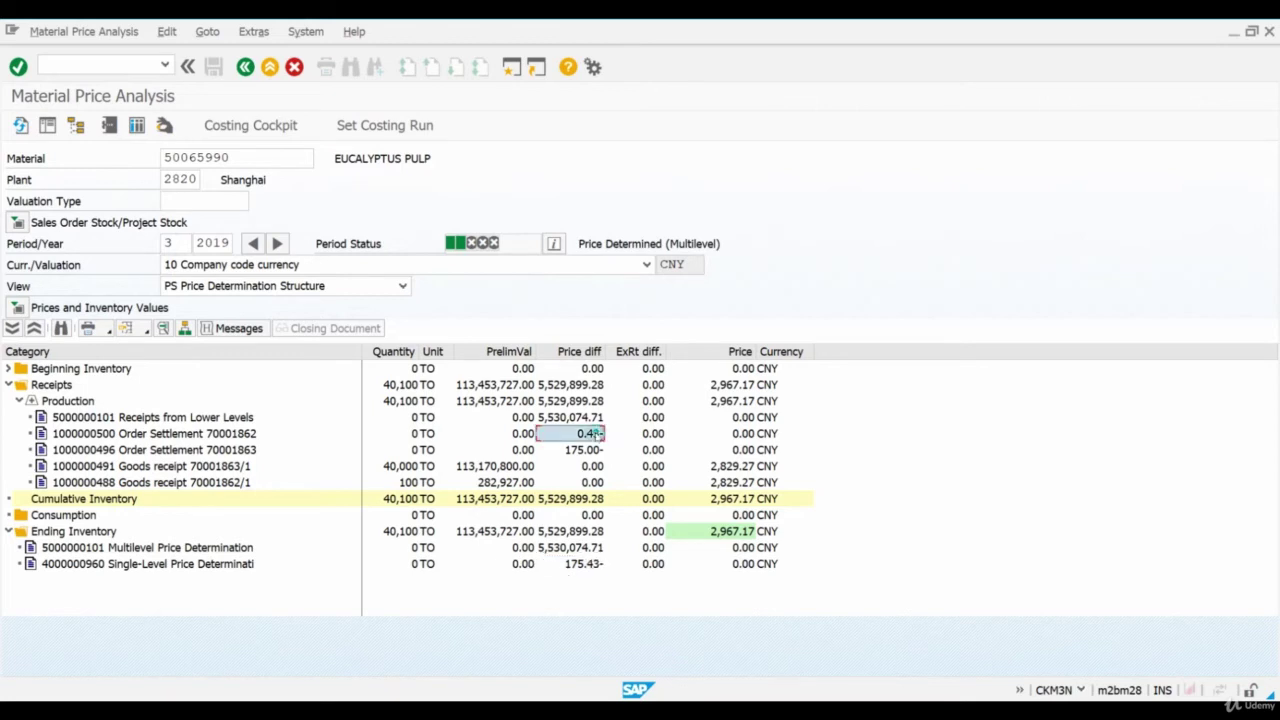
left_click(592, 450)
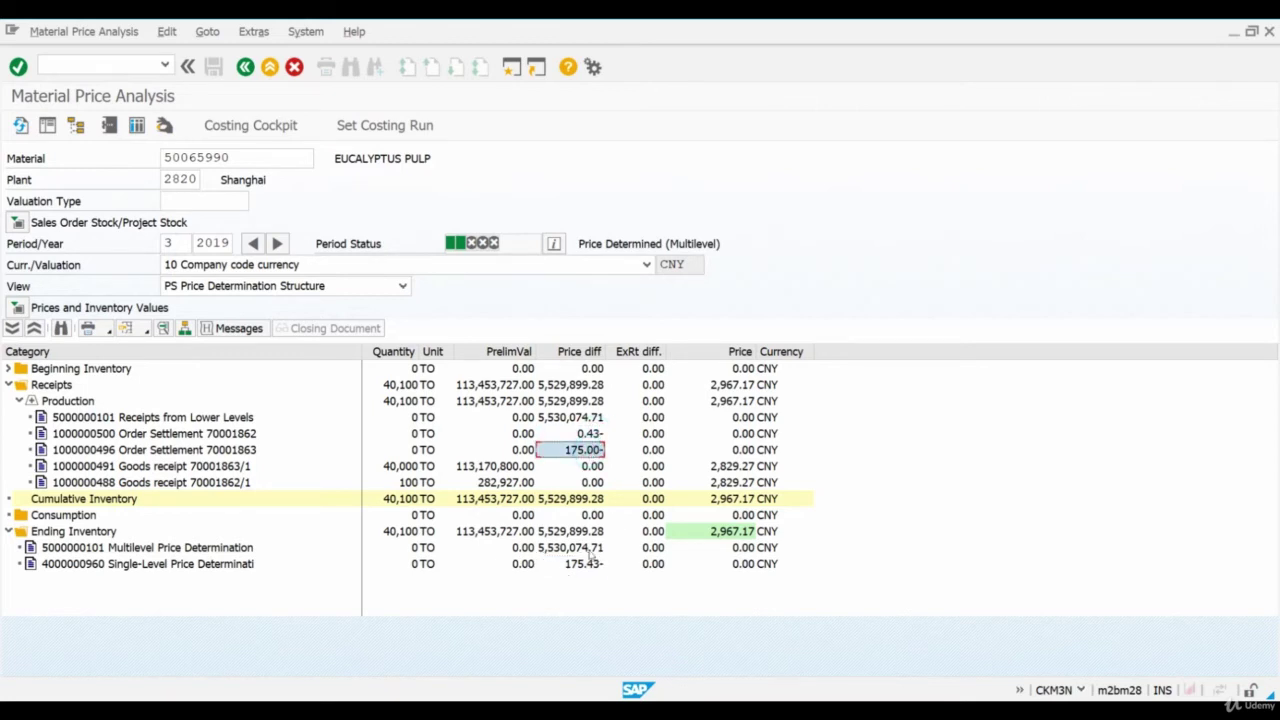
left_click(587, 549)
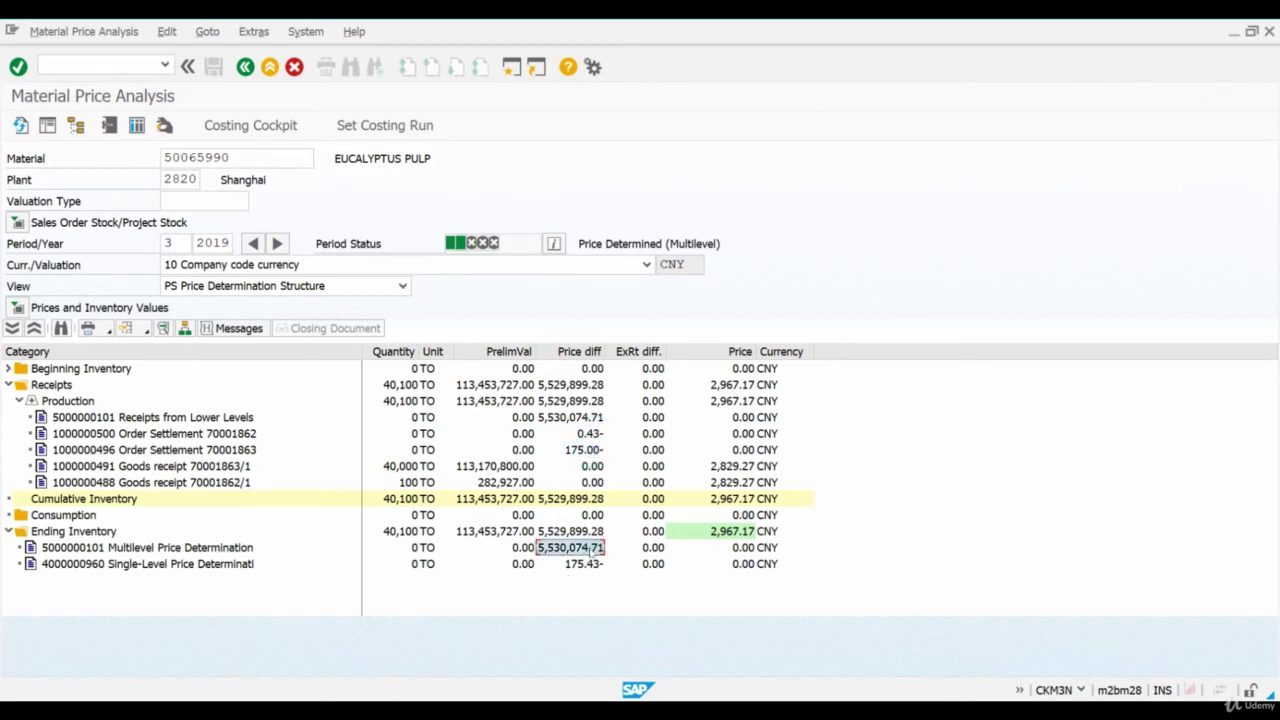
left_click(582, 418)
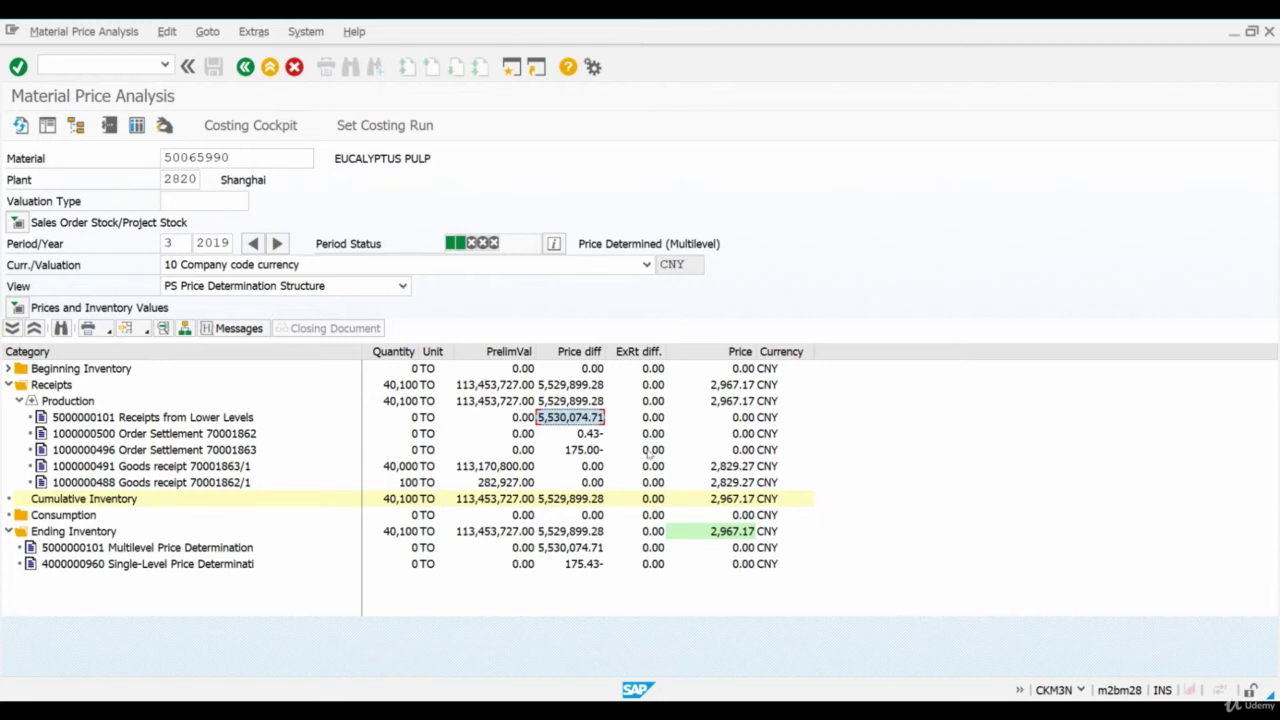
Step: Return to the costing cockpit, turn off Background Processing in the Revaluation of Consumption parameters, and save the variant
mouse_move(510, 670)
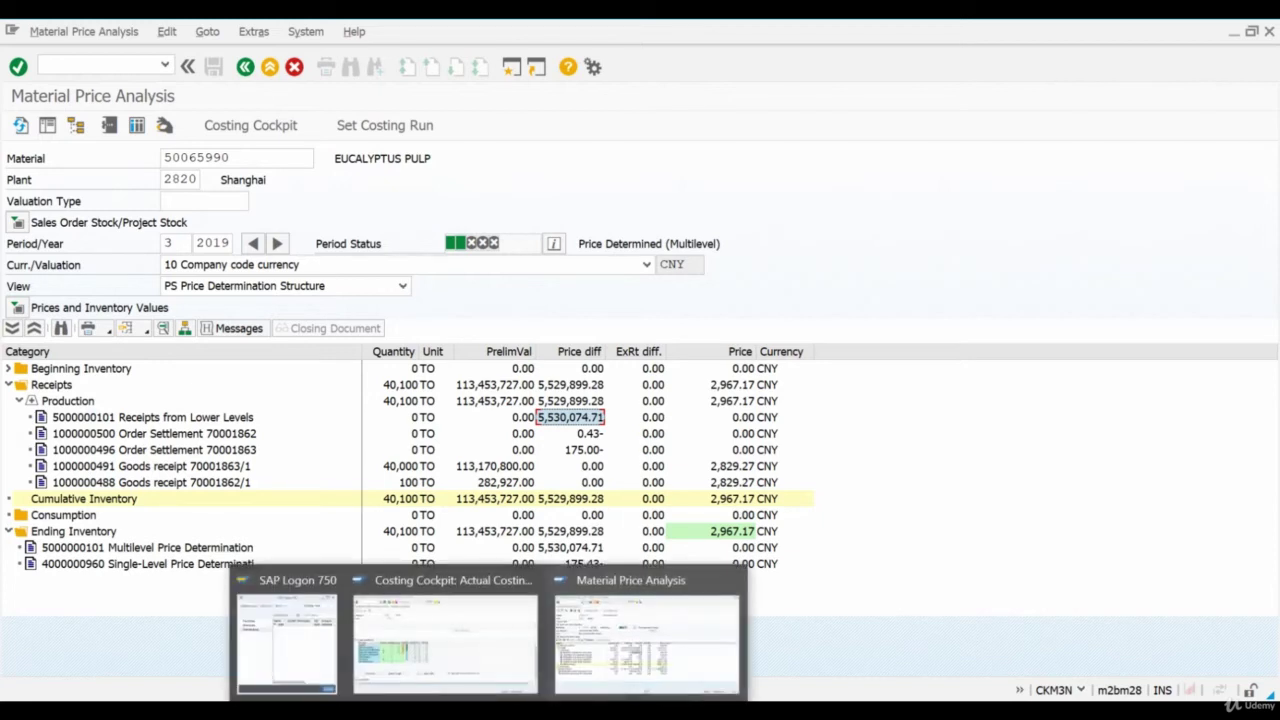
left_click(481, 652)
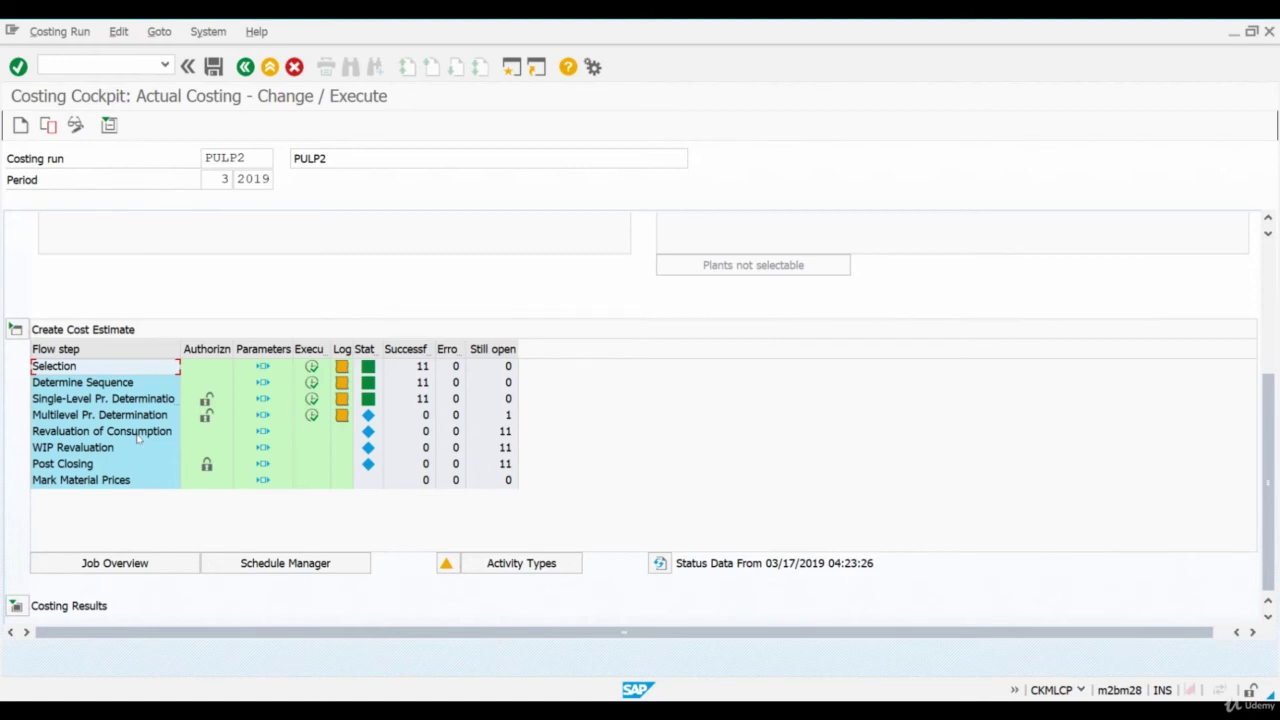
left_click(264, 431)
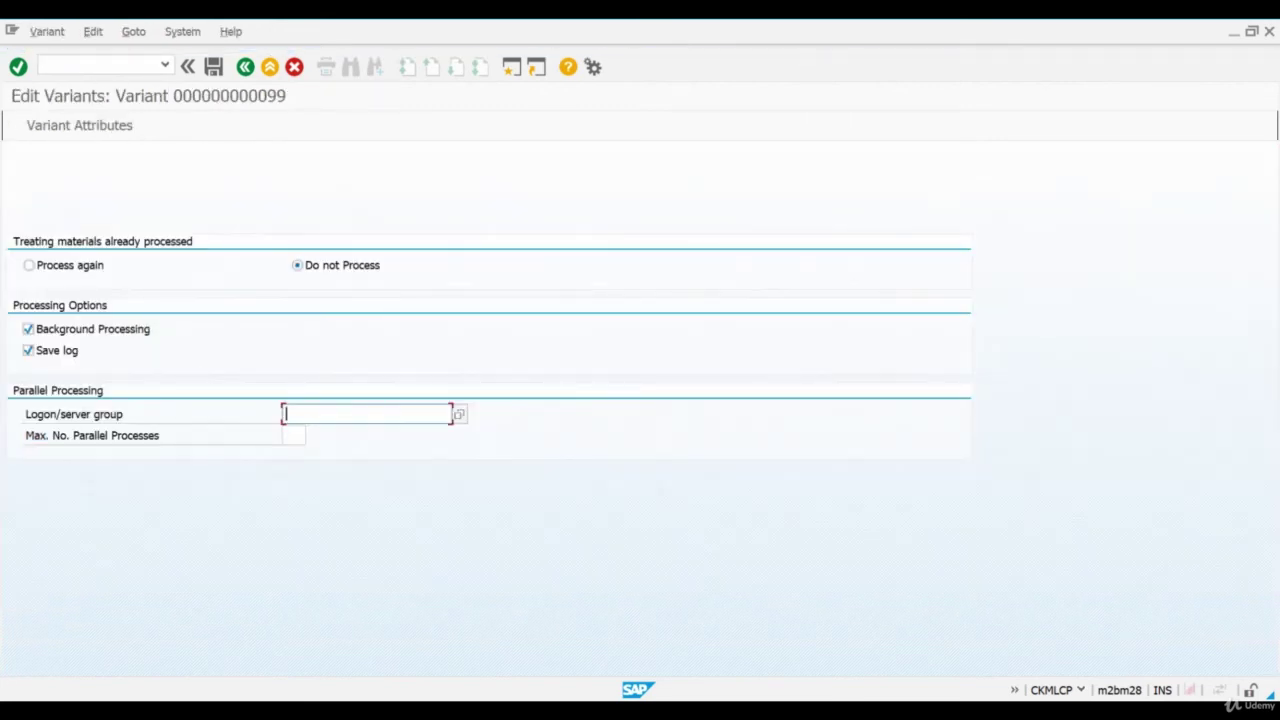
left_click(28, 329)
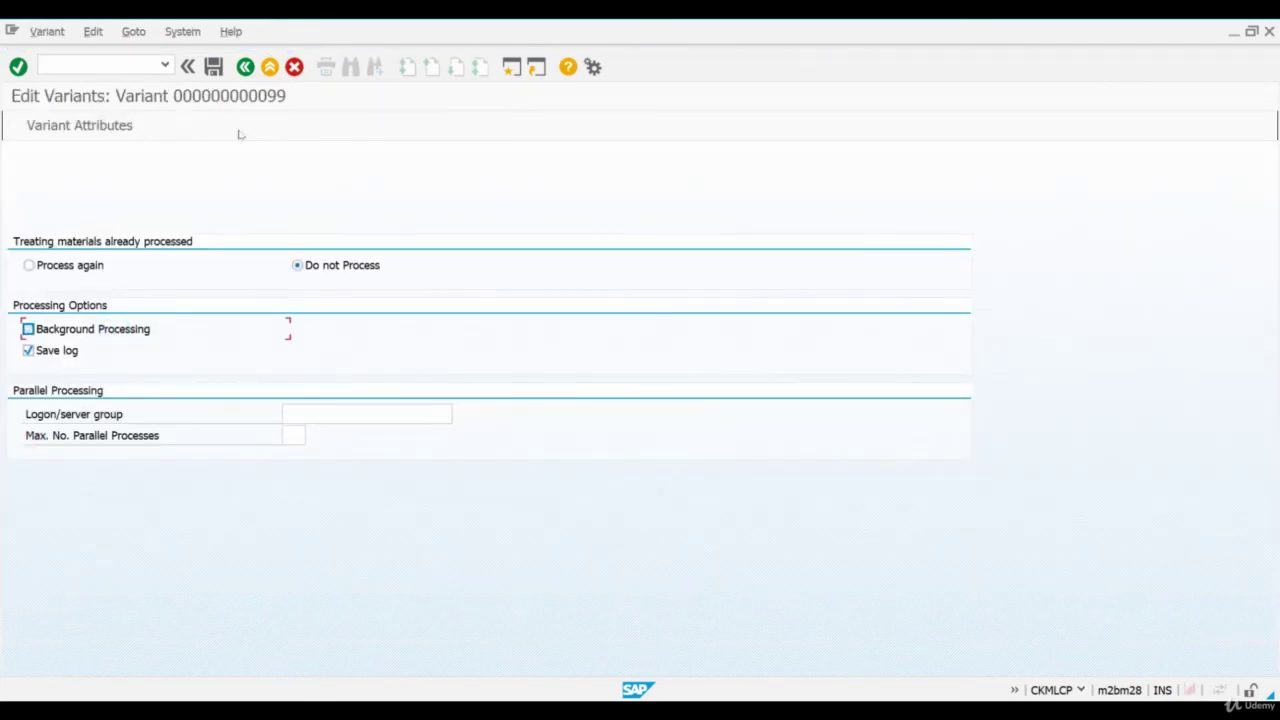
left_click(216, 68)
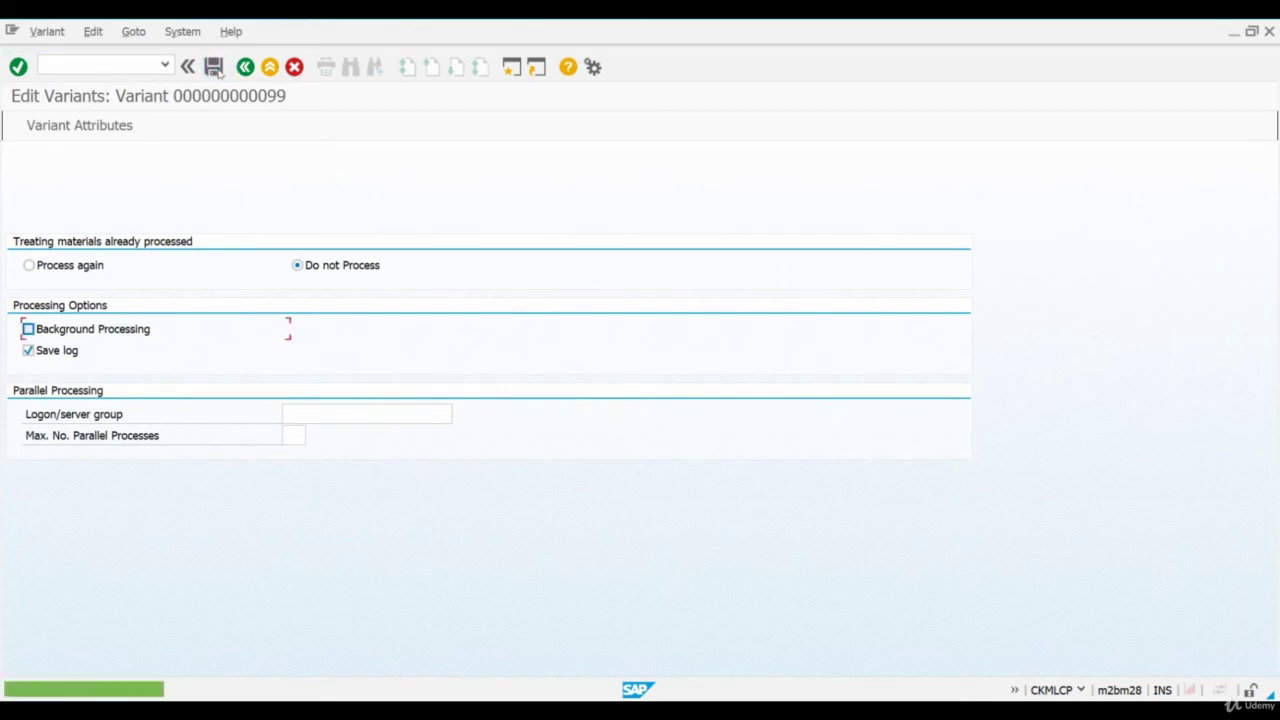
Step: Return to the costing cockpit, execute the Revaluation of Consumption flow step, and leave its results list
left_click(241, 68)
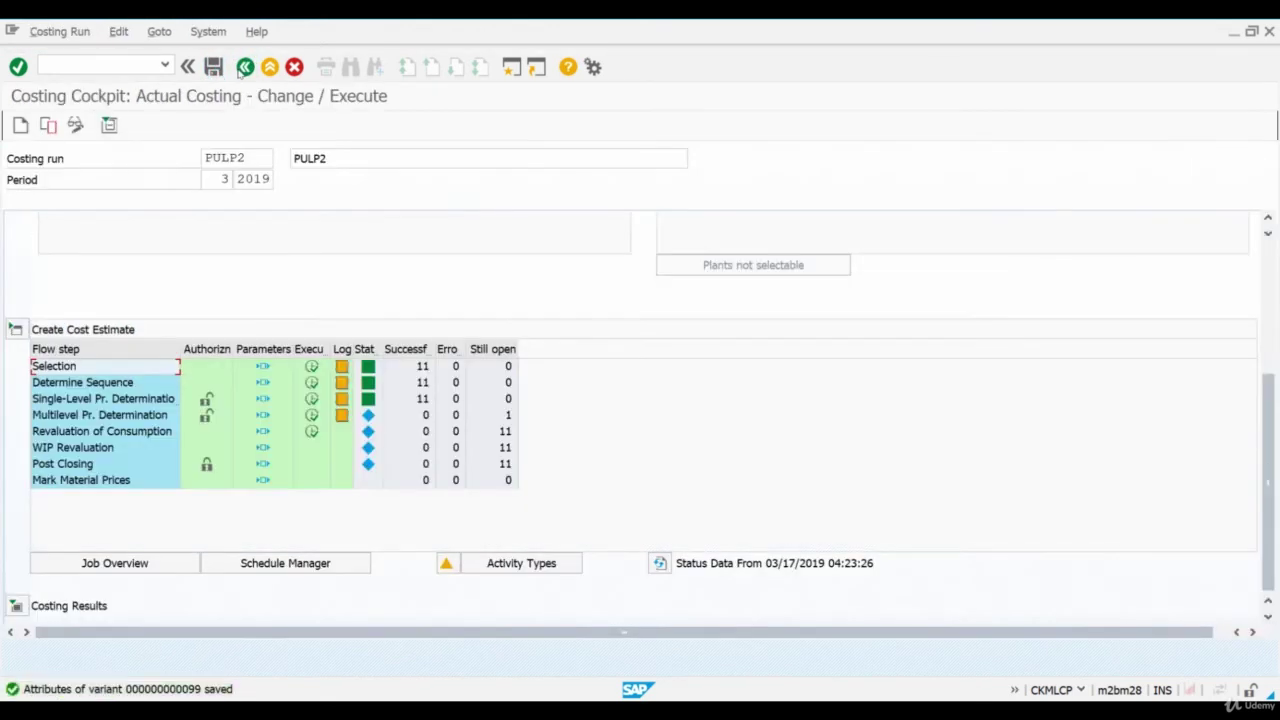
left_click(313, 433)
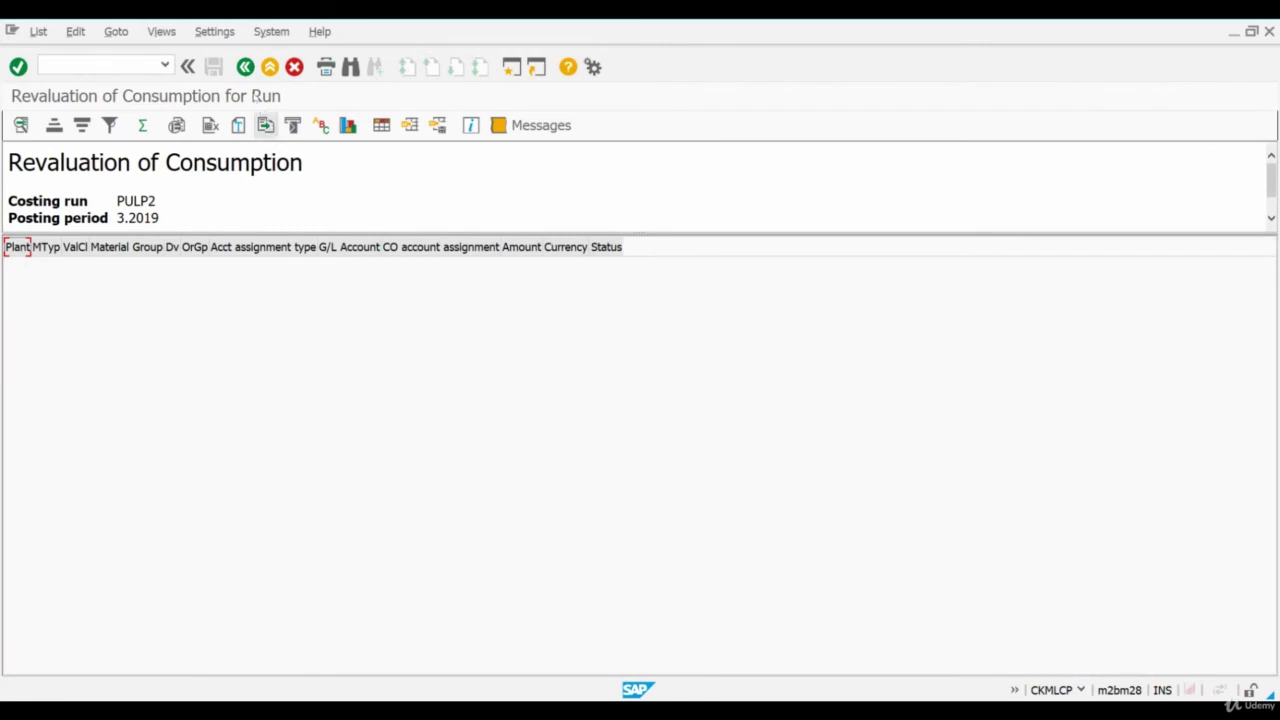
left_click(245, 67)
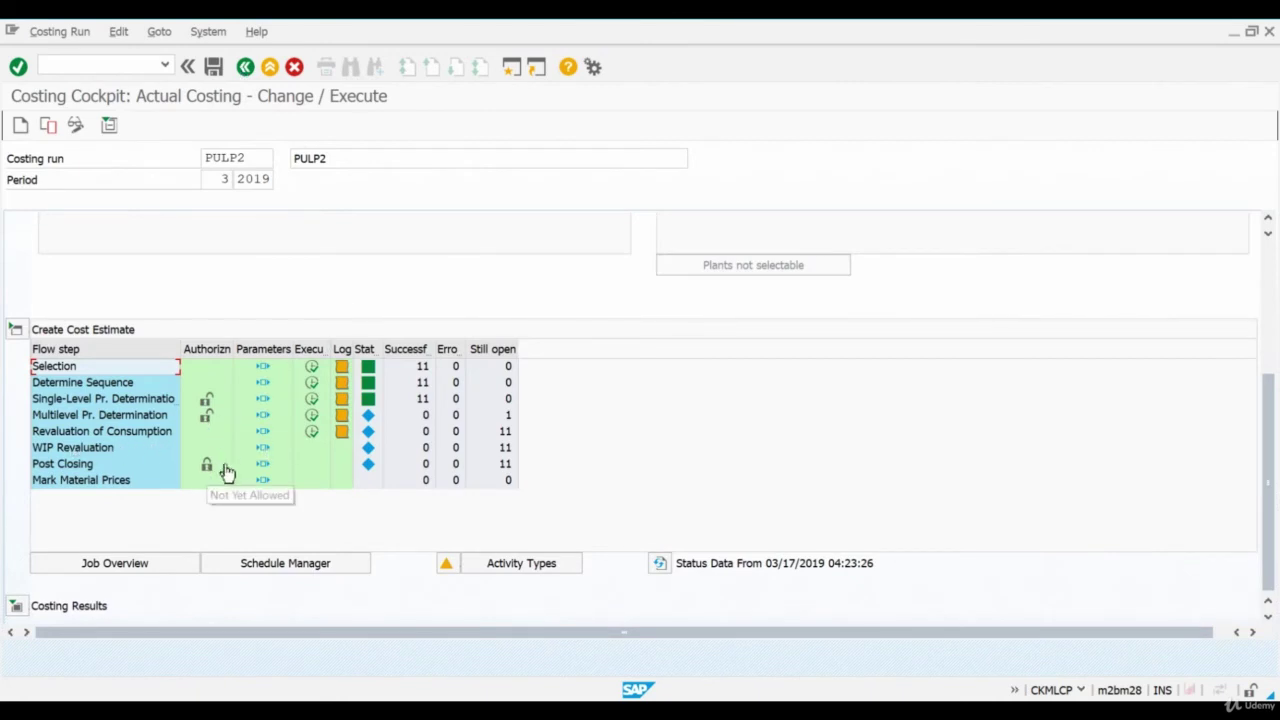
Step: Turn off Background Processing in the WIP Revaluation parameters, save the variant, and return to the costing cockpit
left_click(262, 448)
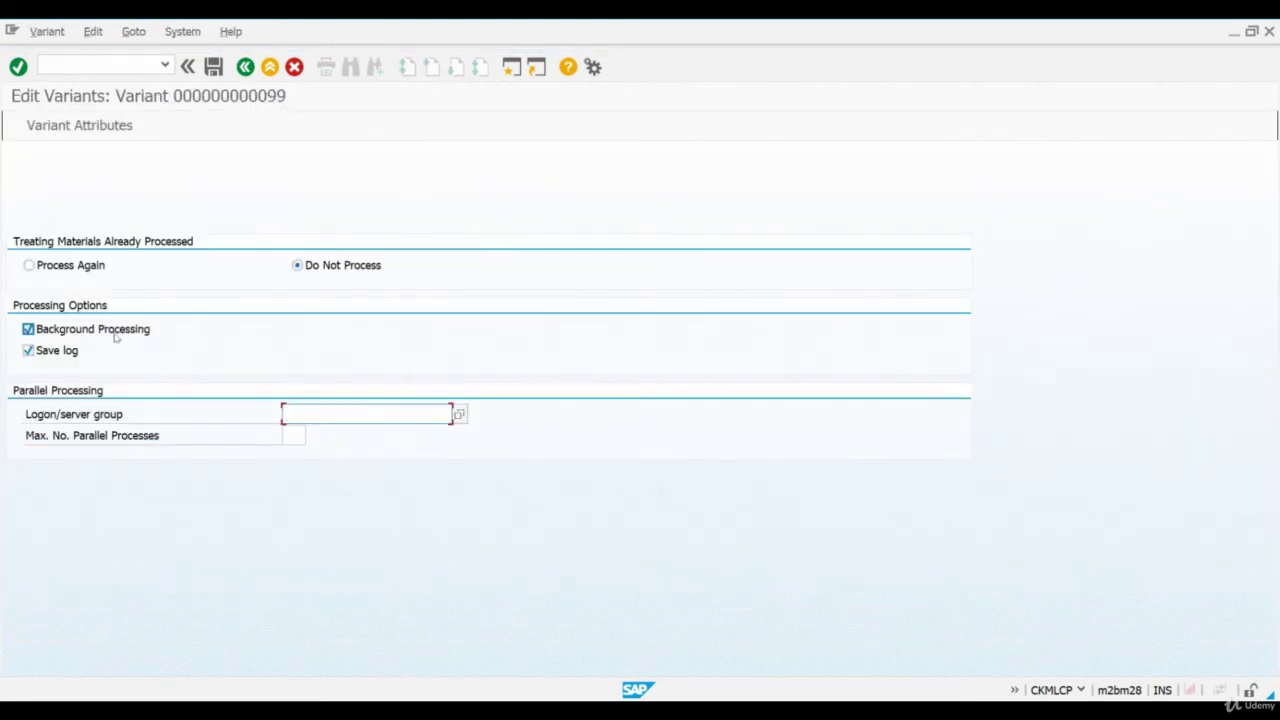
left_click(117, 338)
left_click(214, 68)
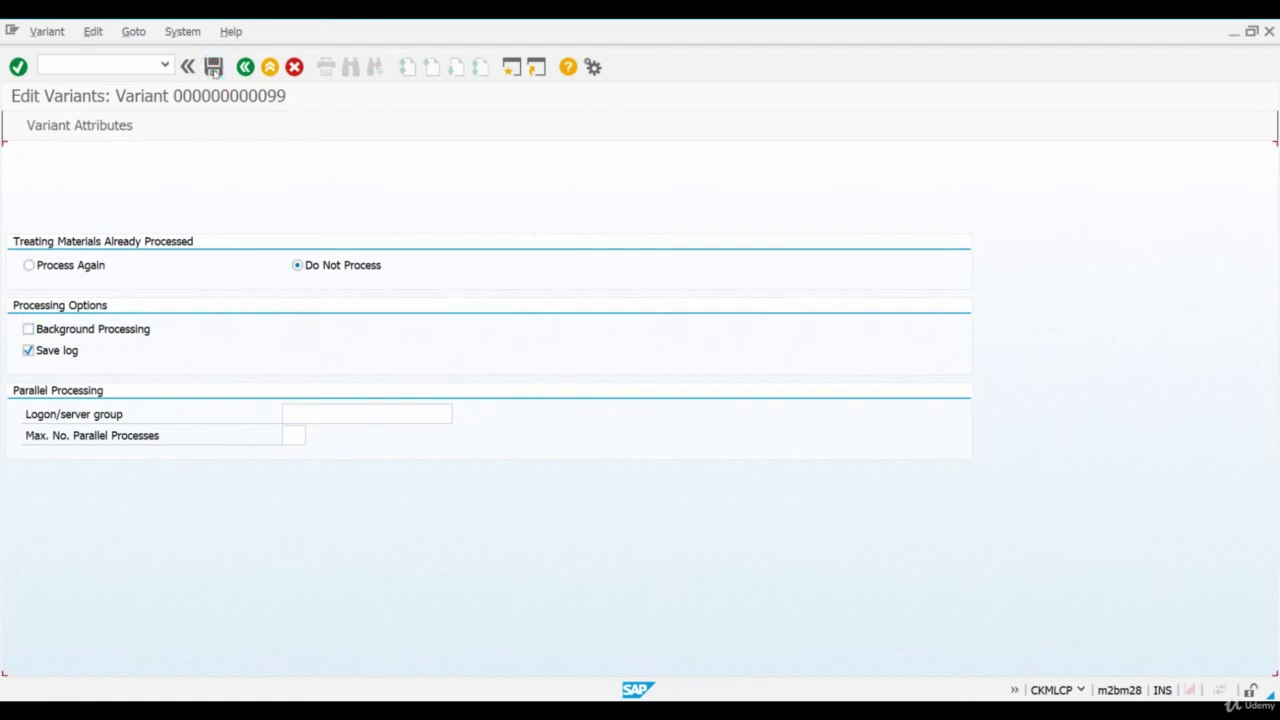
left_click(243, 76)
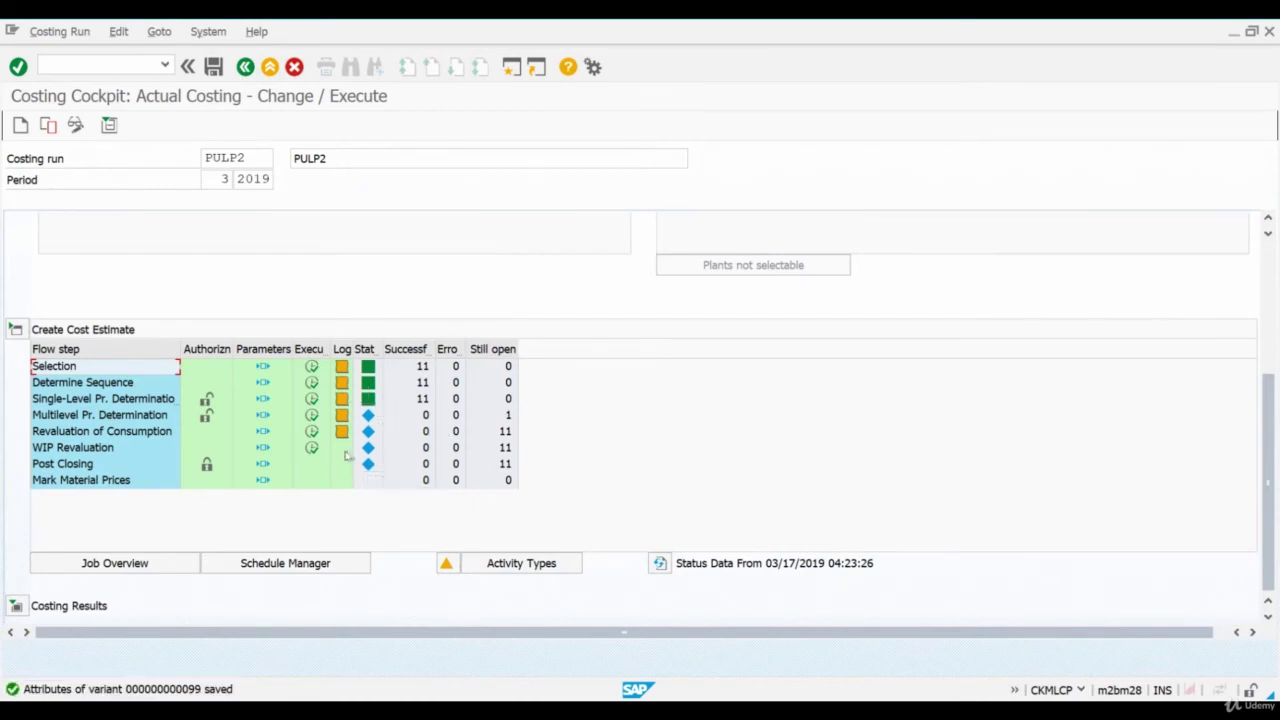
Step: Execute the WIP Revaluation flow step, return to the costing cockpit, and refresh the flow step status data
left_click(311, 449)
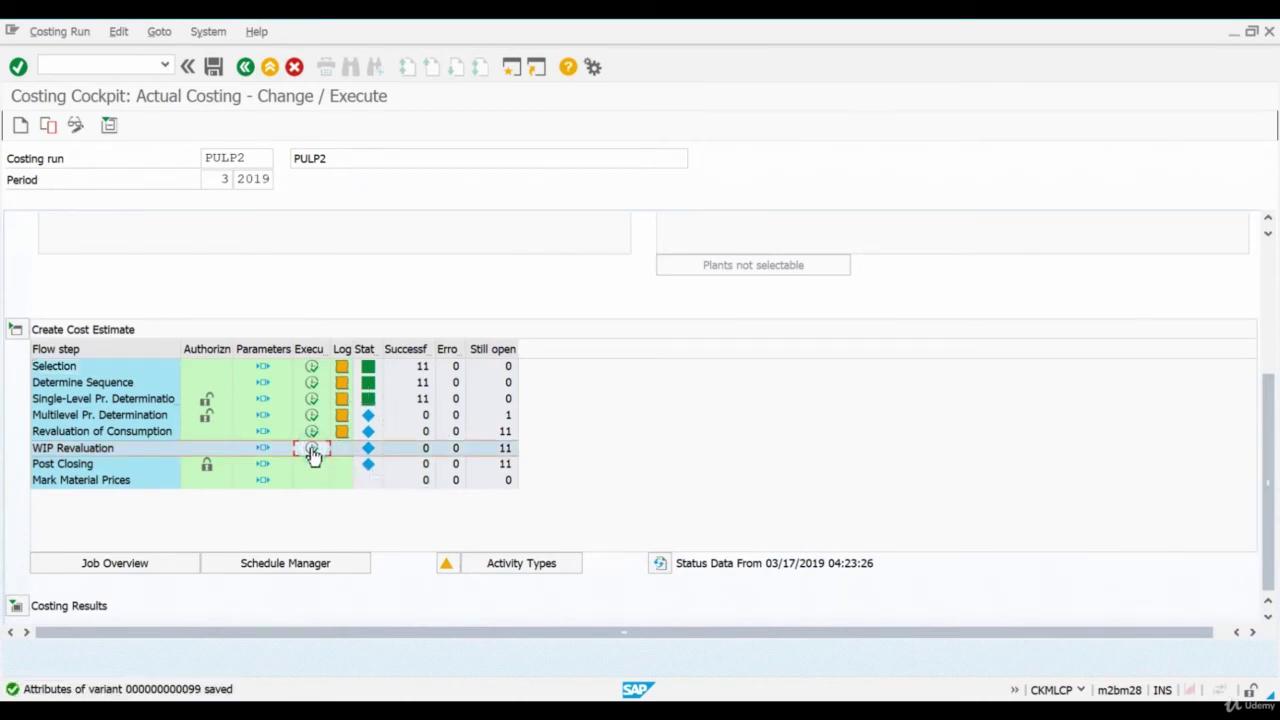
left_click(313, 454)
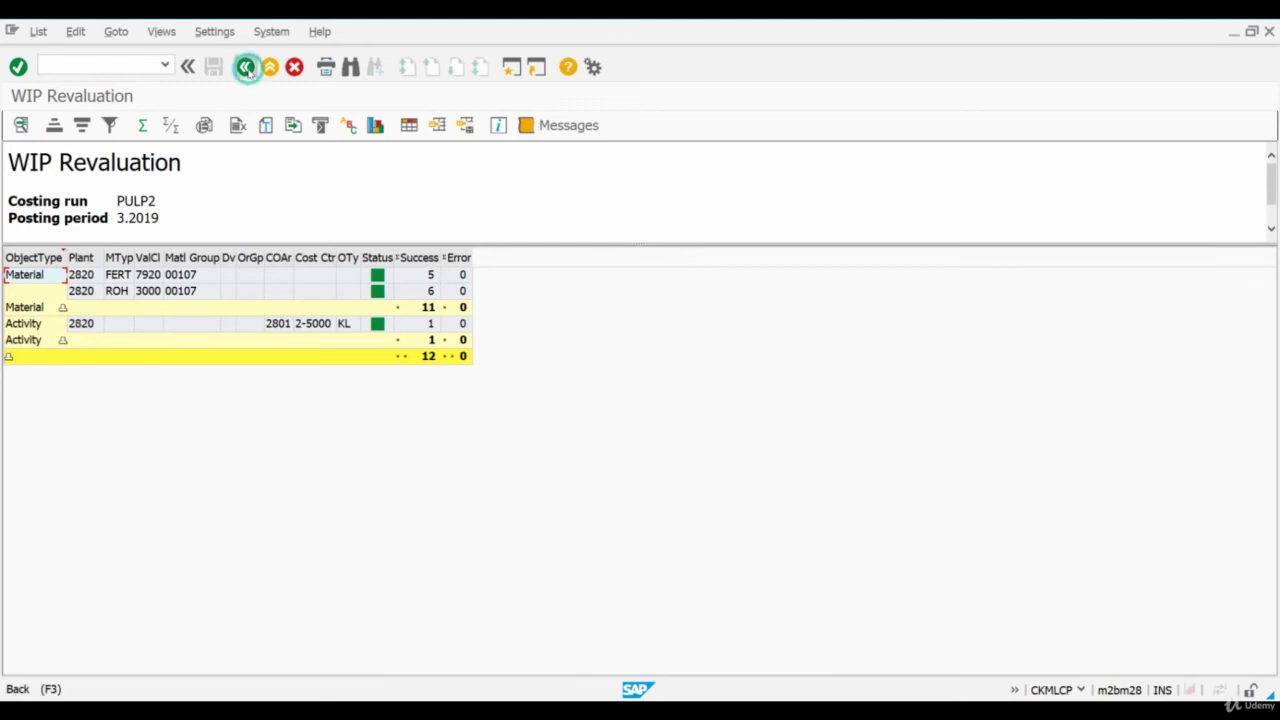
left_click(245, 67)
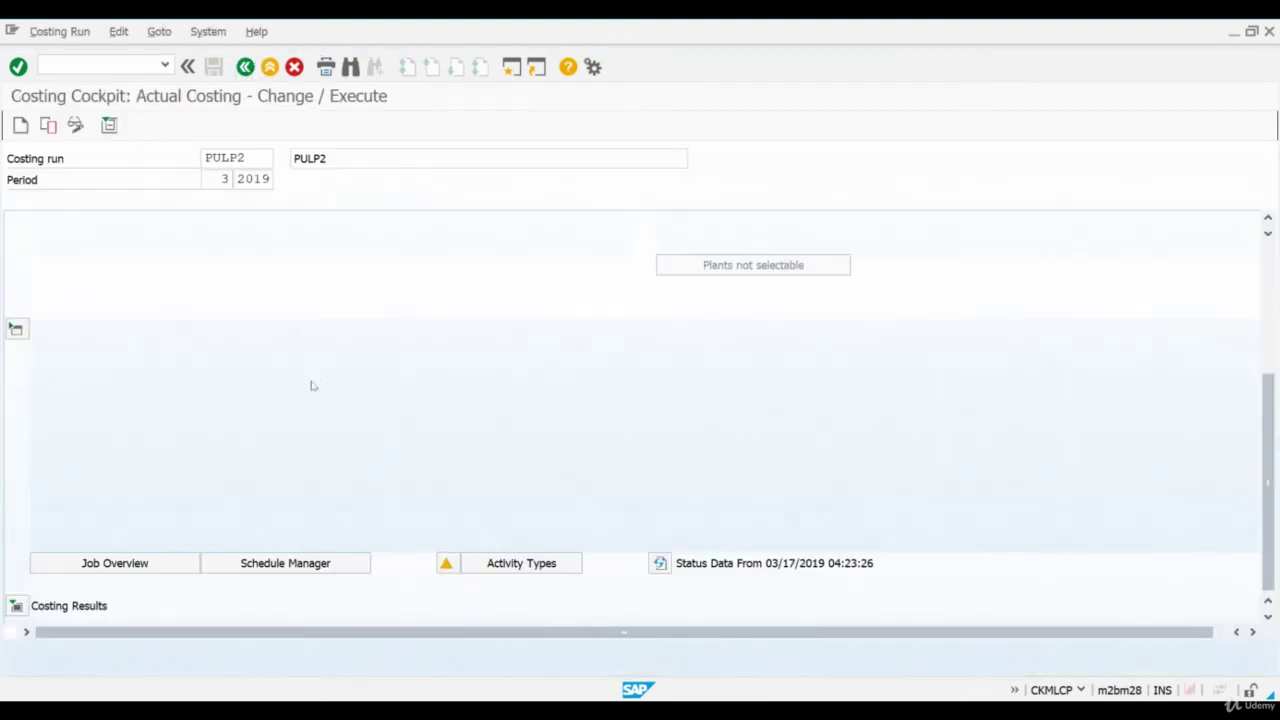
left_click(660, 564)
left_click(380, 465)
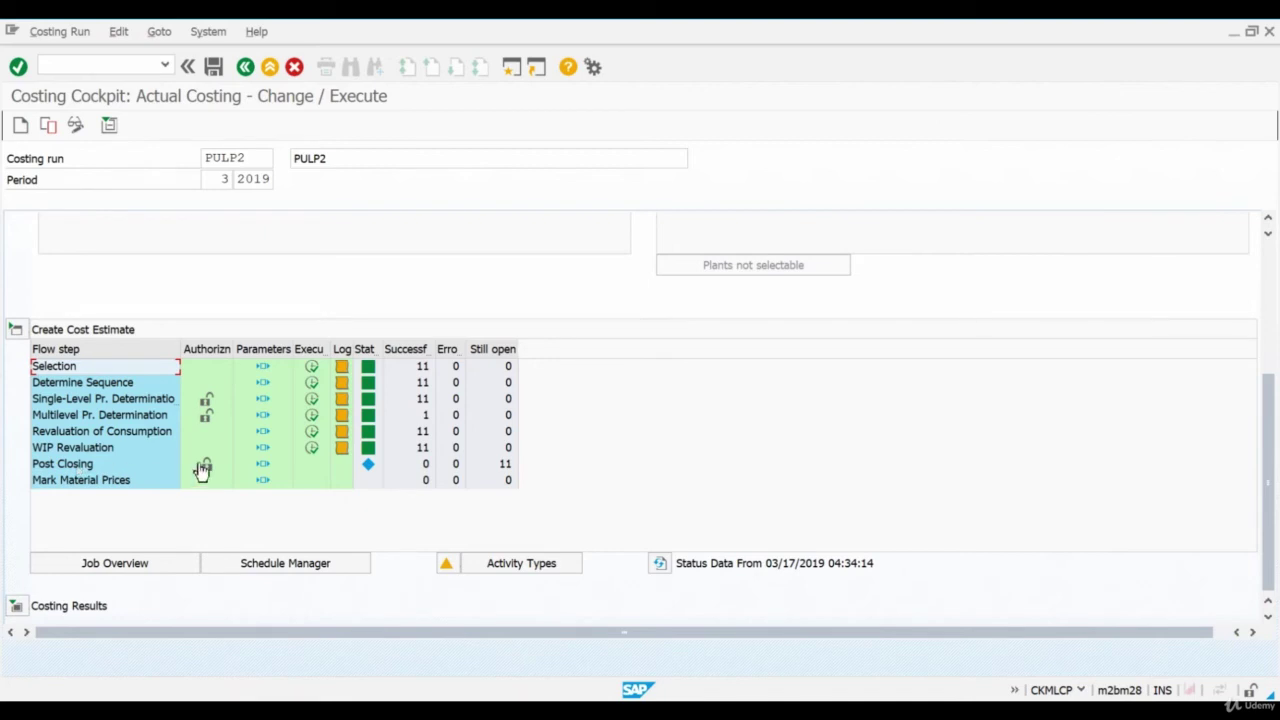
Step: Open the Post Closing parameters, and switch to the PowerPoint slide on inventory related postings
left_click(264, 467)
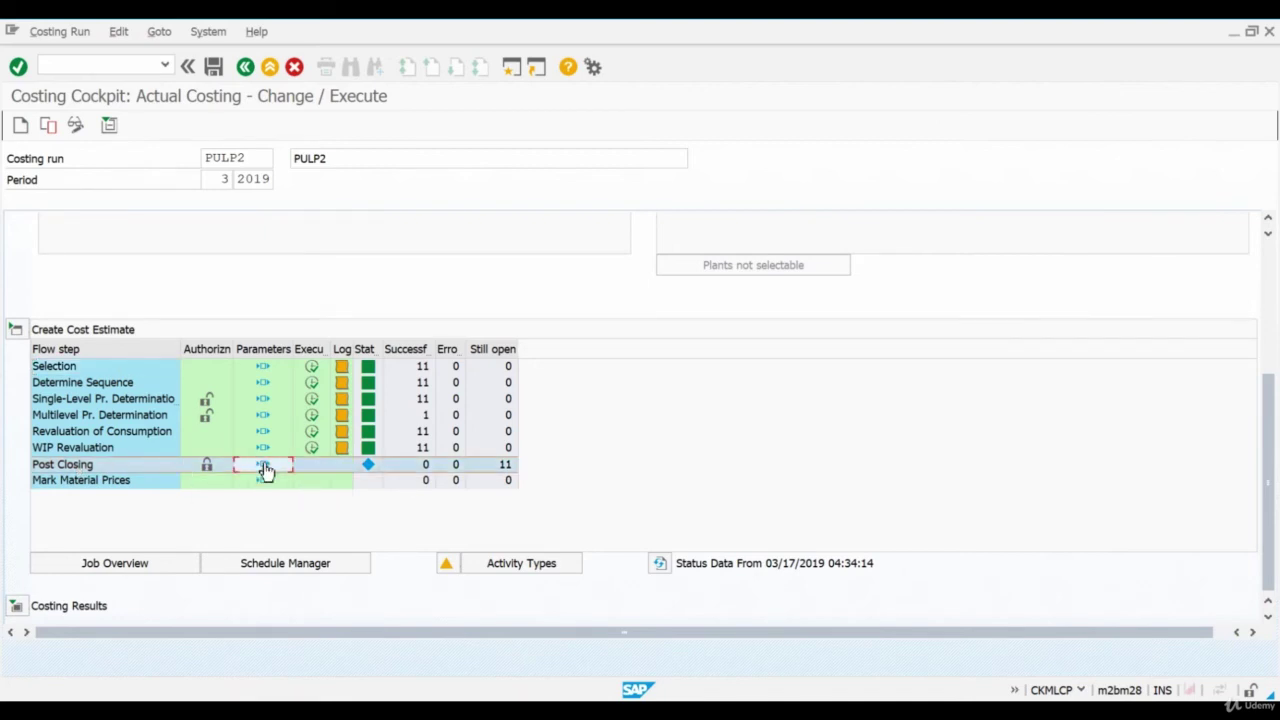
left_click(265, 467)
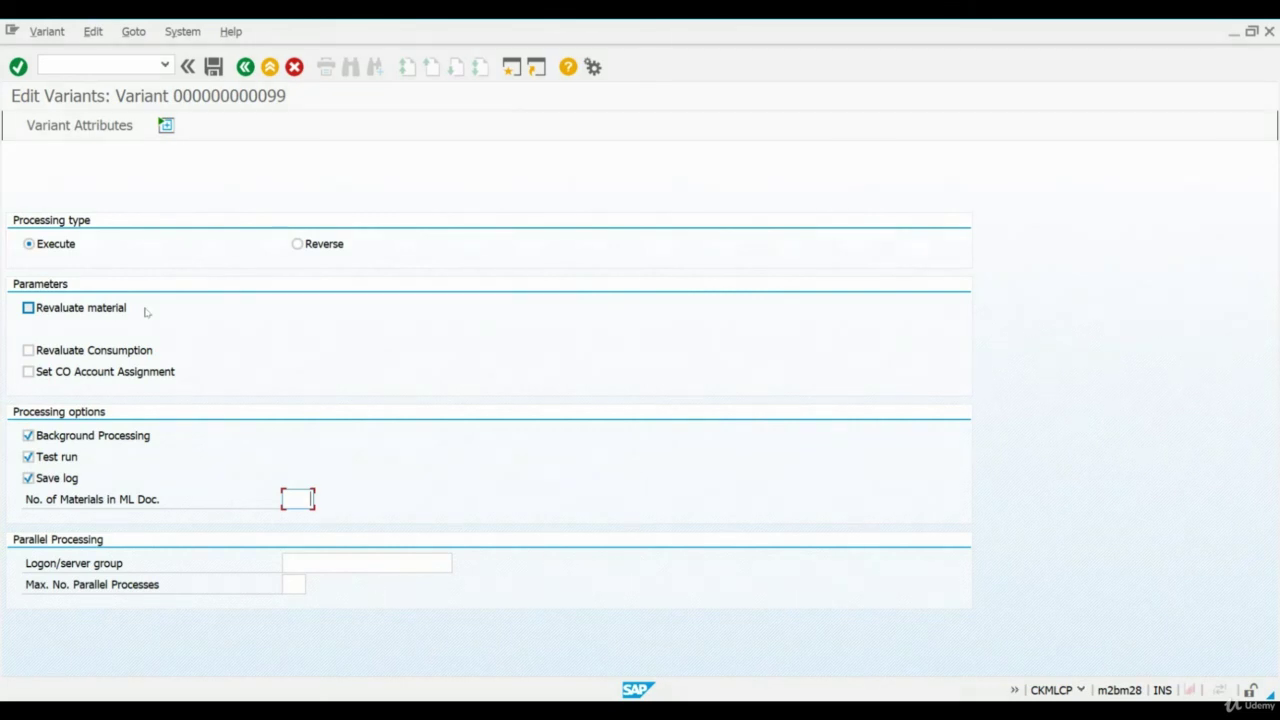
key("alt+Tab")
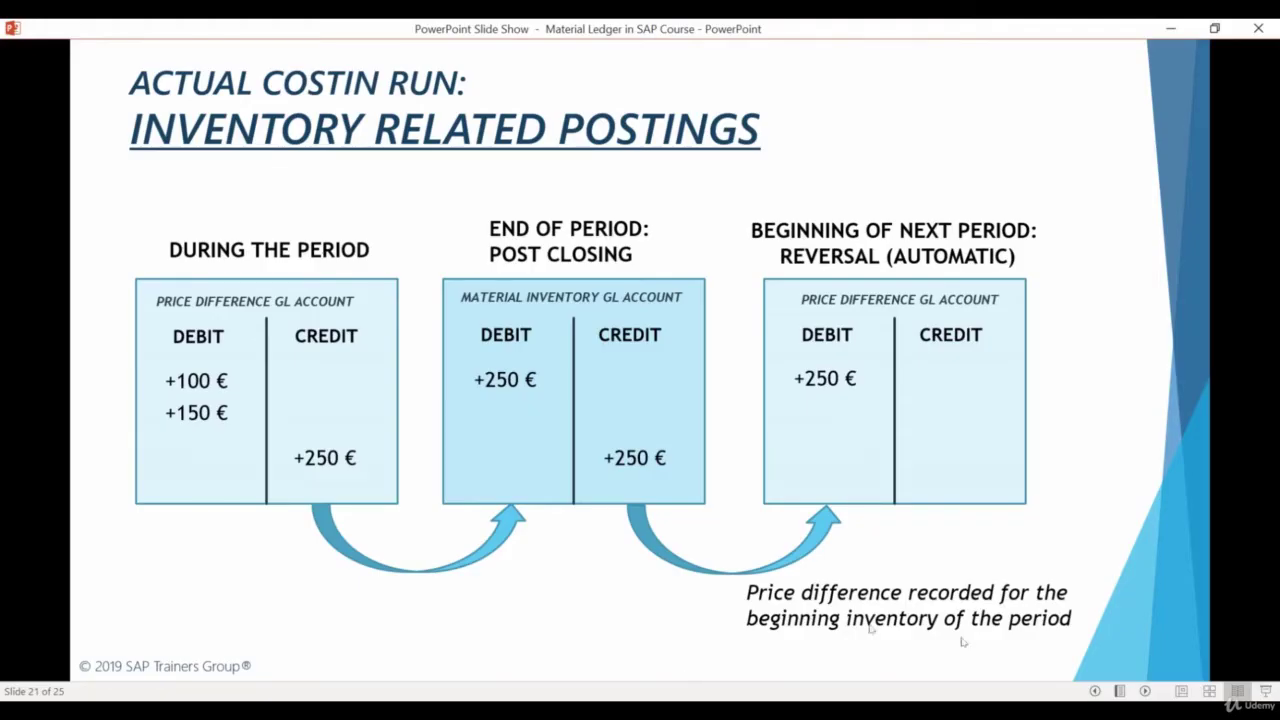